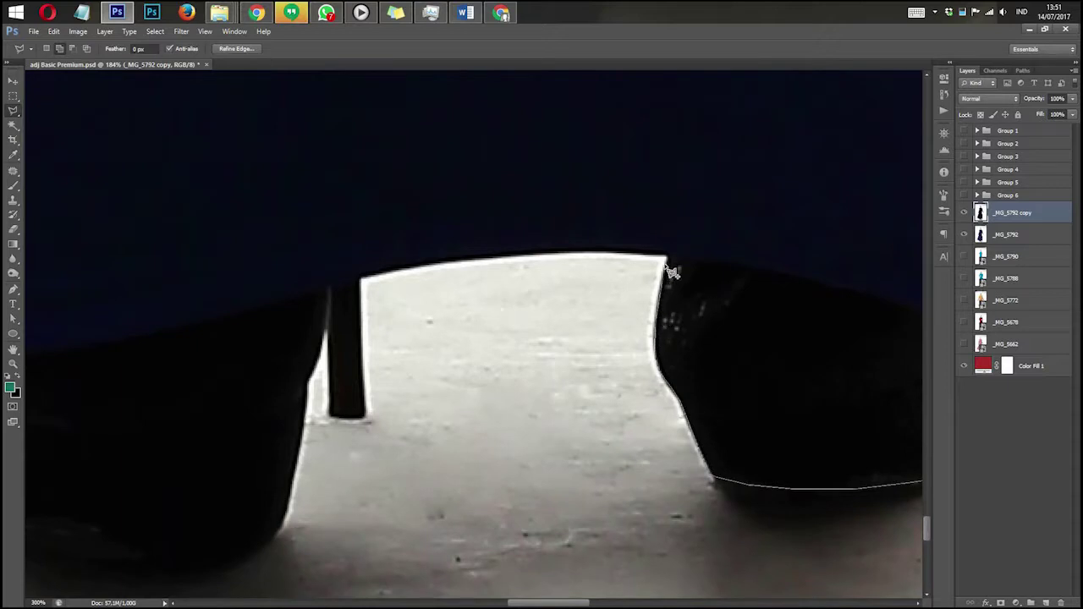
Finish adding the background beside the right shoe to the selection with the Polygonal Lasso, and hide the _MG_5792 copy layer
left_click_drag(469, 294, 565, 195)
left_click(590, 519)
left_click(963, 213)
left_click_drag(635, 271, 686, 246)
Trace the background between the shoes with the Polygonal Lasso, following the dress hem and the thin heel
left_click(474, 561)
left_click(682, 516)
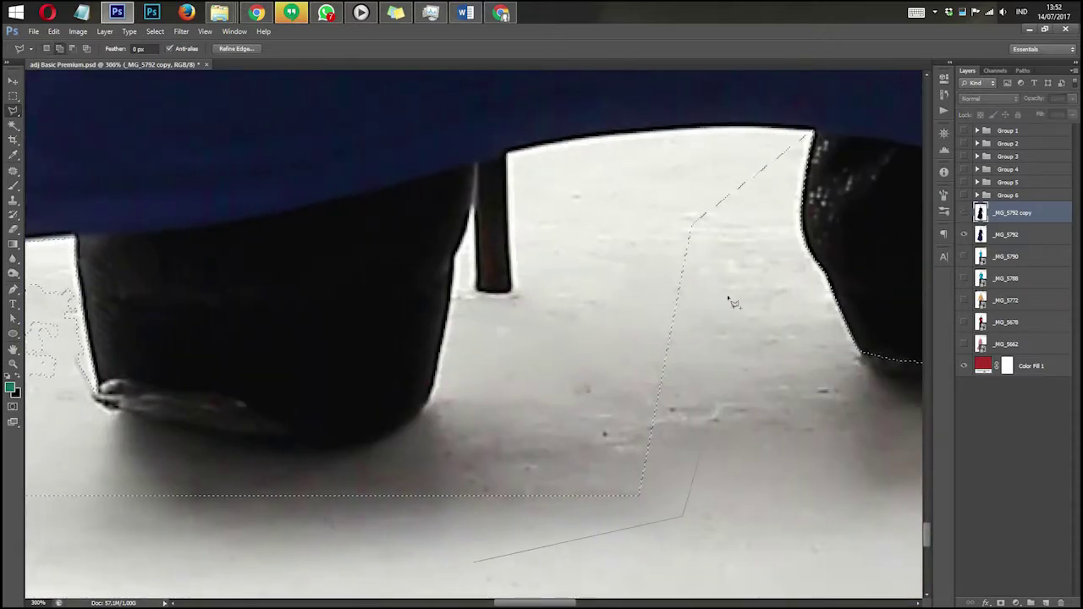
left_click(734, 128)
left_click(628, 132)
left_click(507, 152)
mouse_move(506, 152)
left_mouse_down()
mouse_move(764, 211)
mouse_move(769, 155)
left_mouse_up()
left_click(770, 294)
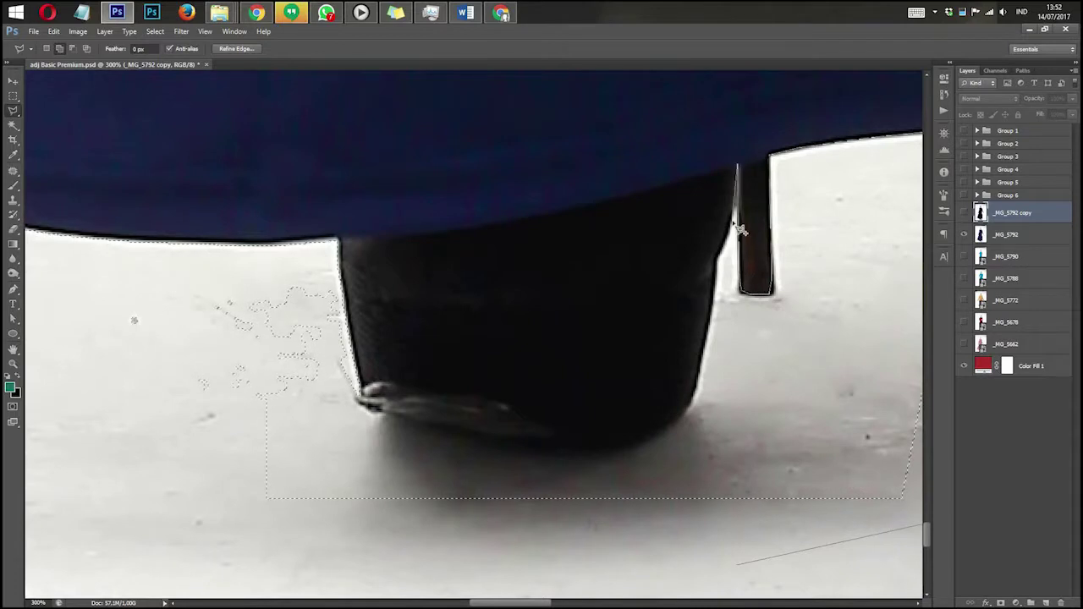
Carry the lasso outline around the sole of the left shoe and close it to add the background there
scroll(718, 322, "down", 3)
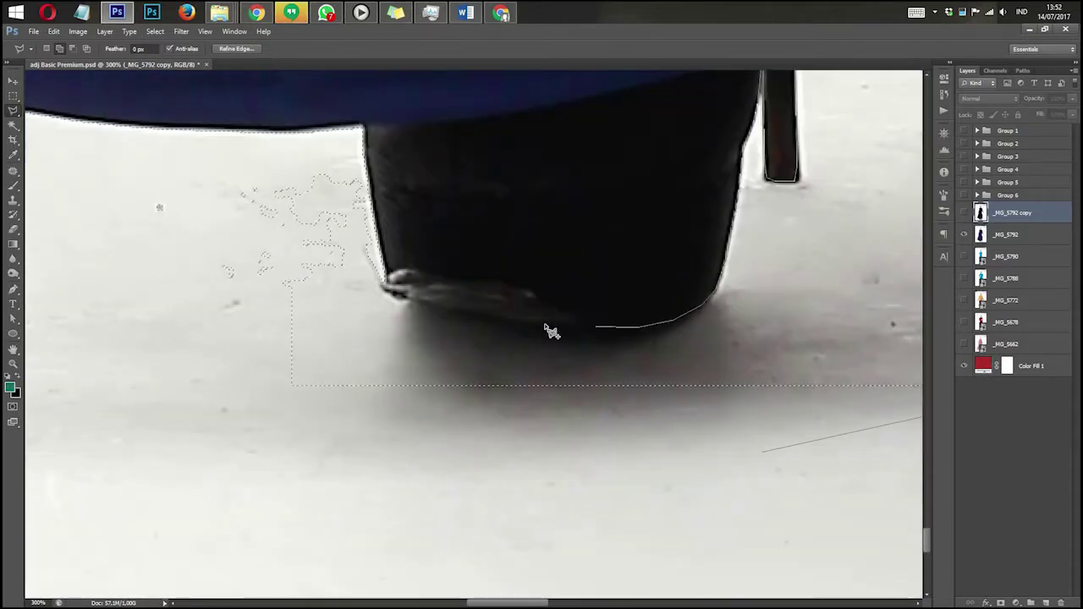
left_click(586, 326)
left_click(535, 321)
left_click(457, 310)
left_click_drag(458, 310, 736, 370)
left_click(676, 353)
double_click(328, 412)
Outline the background under the dress hem left of the shoes with the Polygonal Lasso
scroll(459, 419, "down", 8)
left_click_drag(459, 419, 562, 347)
left_click(185, 335)
left_click_drag(606, 184, 746, 384)
left_click(728, 377)
left_click(634, 345)
left_click(529, 334)
scroll(457, 291, "up", 3)
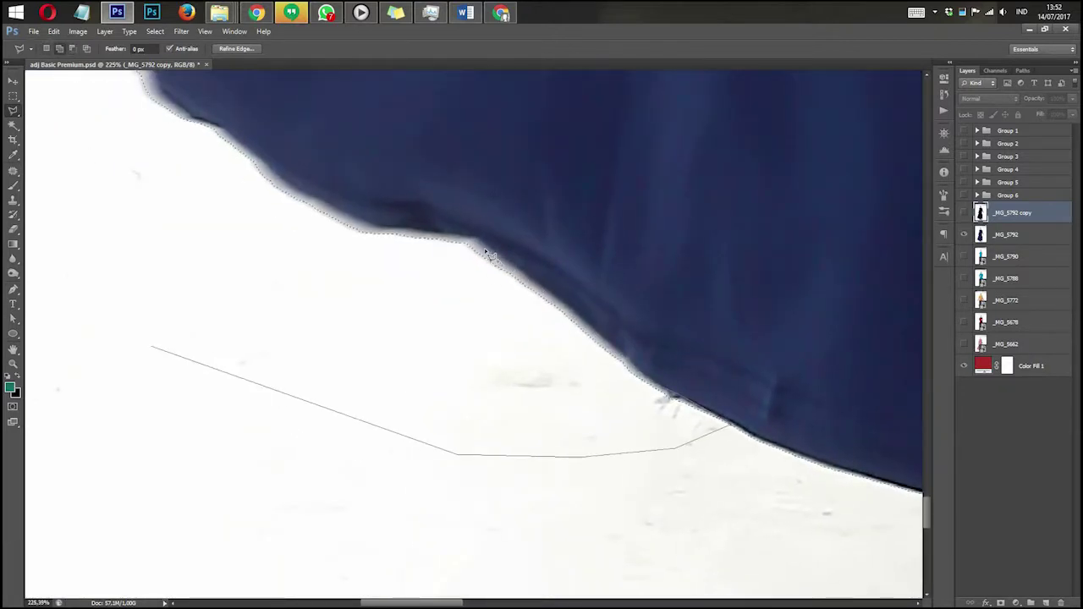
Continue the lasso outline along the wavy hem up to the pointed left corner of the dress
left_click(452, 238)
left_click_drag(402, 236, 578, 355)
left_click(504, 325)
left_click_drag(482, 313, 641, 444)
left_click(595, 414)
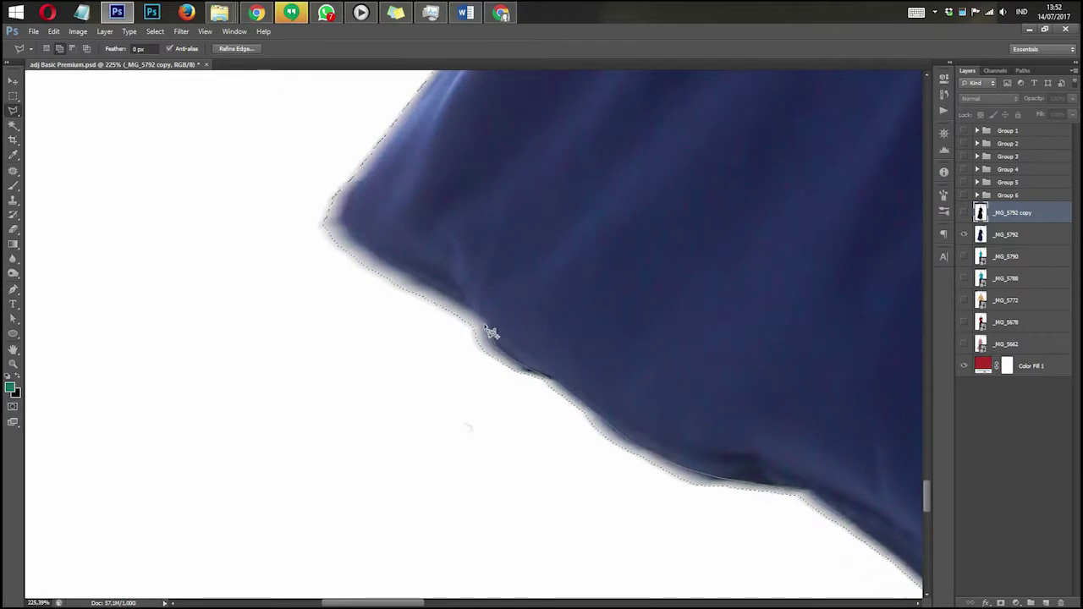
scroll(493, 337, "up", 2)
scroll(524, 372, "left", 2)
scroll(508, 337, "up", 4)
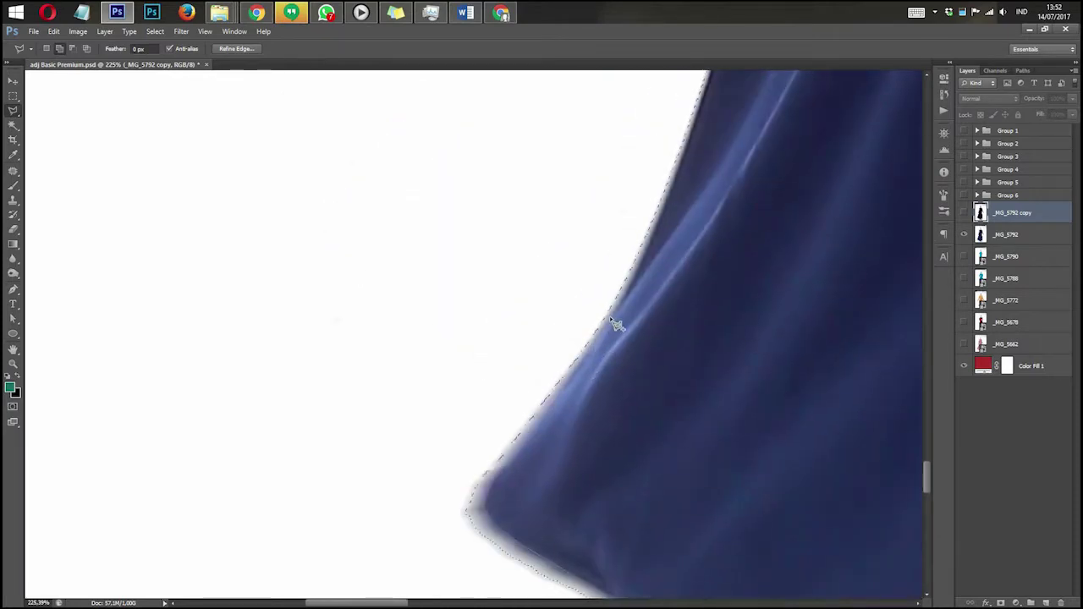
Tighten the selection along the lower left side of the skirt, upward from the hem corner
scroll(269, 391, "down", 5)
left_click_drag(278, 387, 361, 423)
scroll(473, 292, "up", 5)
left_click_drag(488, 285, 542, 423)
scroll(559, 423, "down", 6)
left_click_drag(609, 110, 664, 352)
scroll(680, 269, "up", 6)
scroll(680, 268, "up", 6)
Clean up the selection edge higher along the left side of the skirt, finishing with the Polygonal Lasso
key("w")
scroll(682, 305, "down", 8)
mouse_move(643, 507)
left_mouse_down()
mouse_move(631, 319)
mouse_move(553, 414)
mouse_move(531, 370)
left_mouse_up()
scroll(631, 319, "up", 6)
key("l")
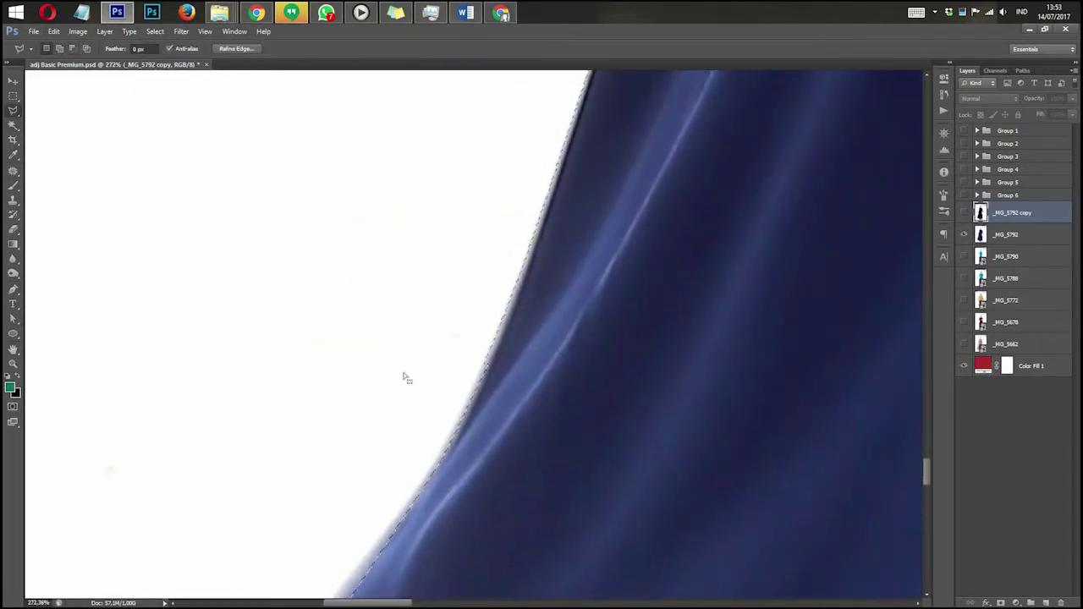
scroll(533, 273, "up", 3)
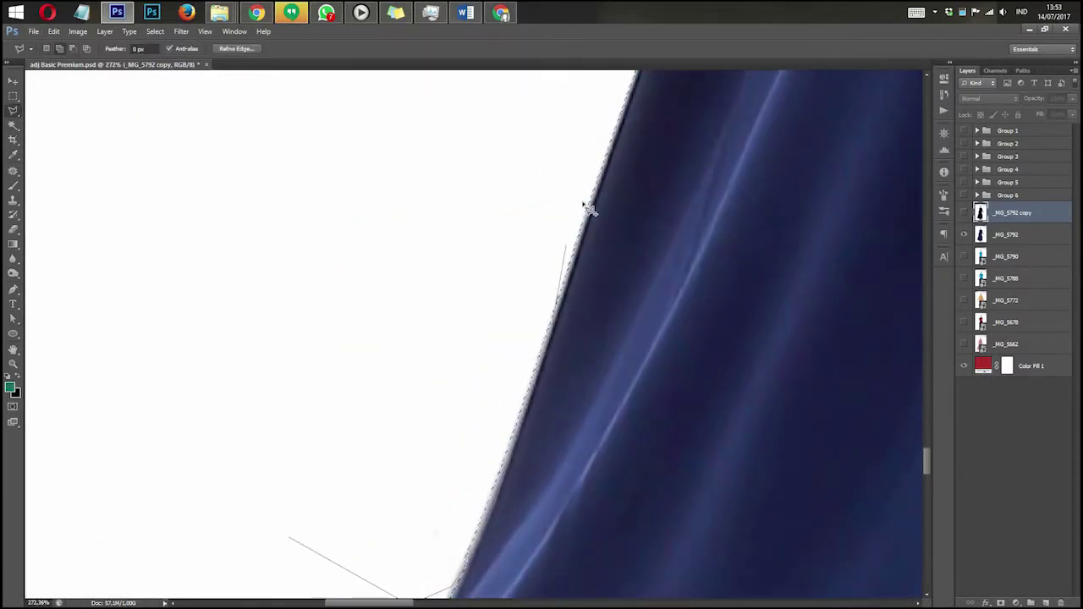
left_click_drag(596, 242, 623, 249)
scroll(375, 247, "down", 8)
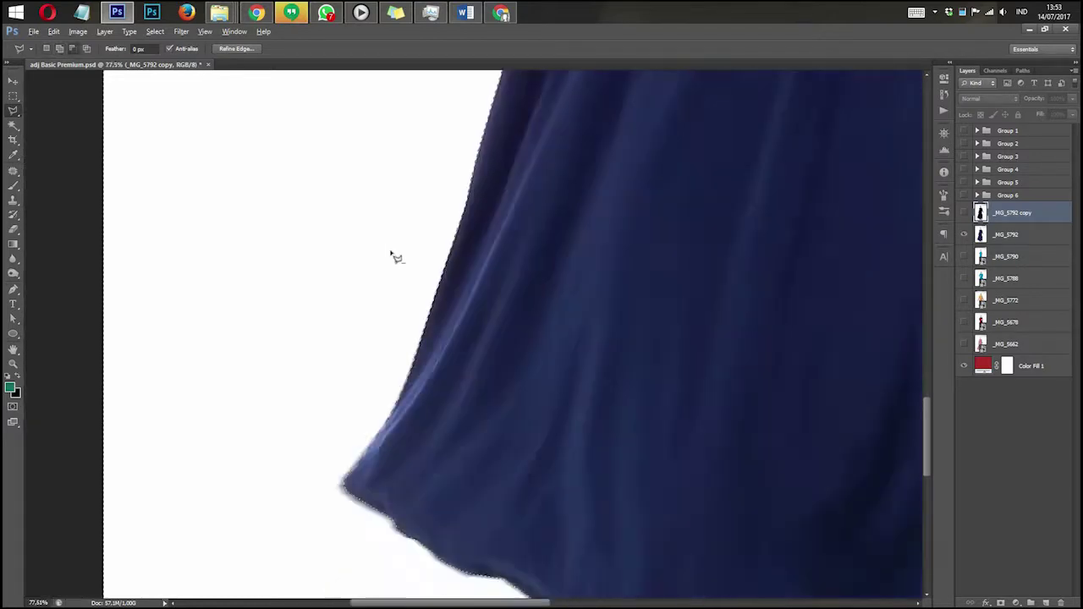
scroll(550, 260, "up", 6)
left_click_drag(532, 259, 578, 33)
Make _MG_5792 the active layer and open Refine Edge for the figure selection
left_click(1004, 234)
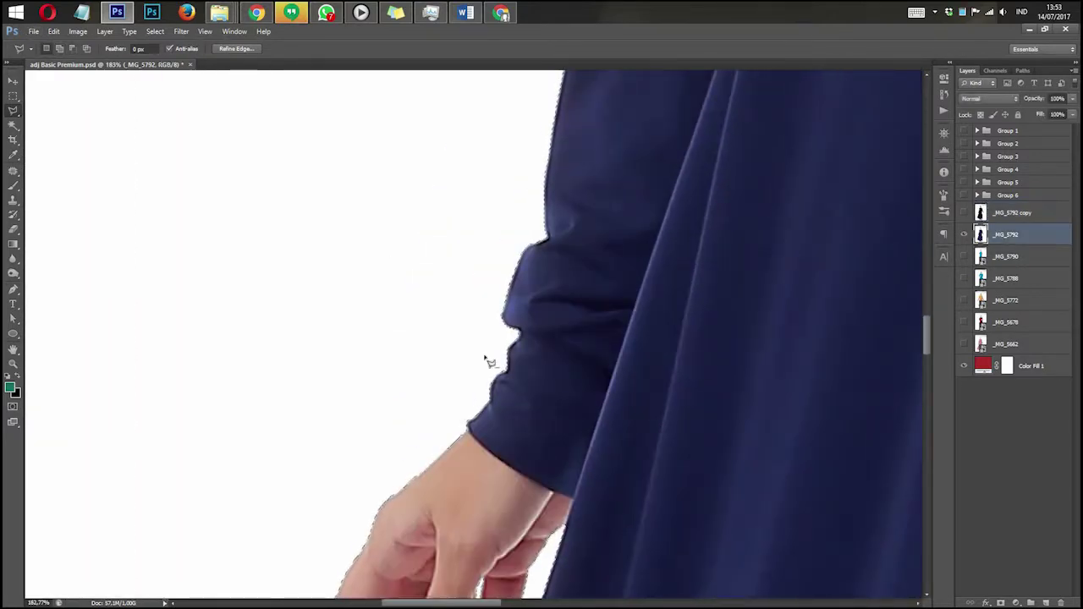
scroll(488, 362, "down", 1)
key("ctrl+alt+r")
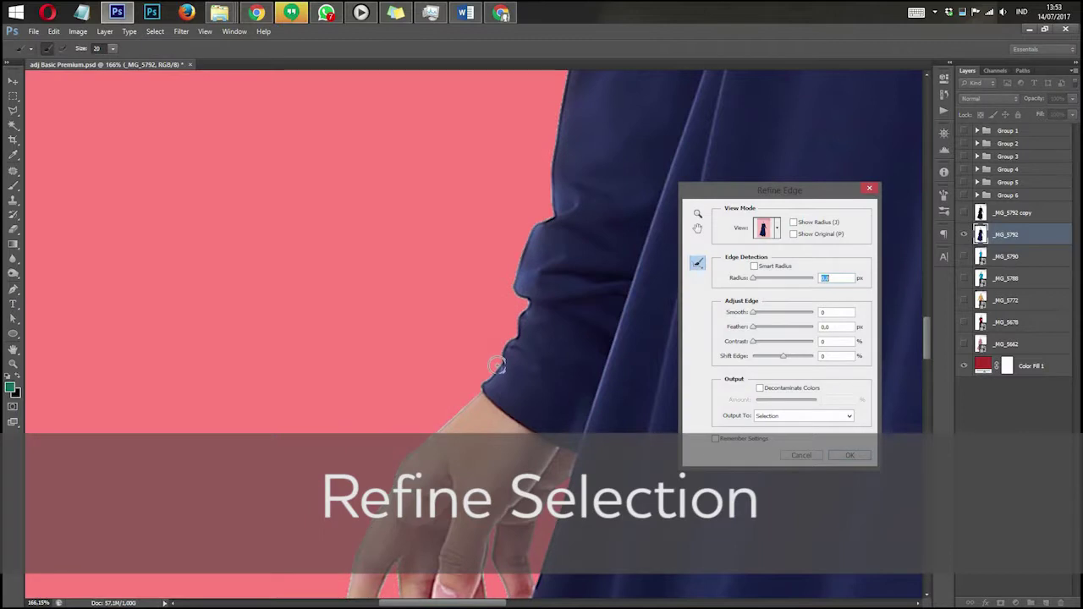
Brush the Refine Radius tool along the outer edge of the left sleeve, from the cuff up toward the shoulder
mouse_move(551, 204)
left_mouse_down()
mouse_move(553, 153)
mouse_move(539, 275)
mouse_move(463, 427)
left_mouse_up()
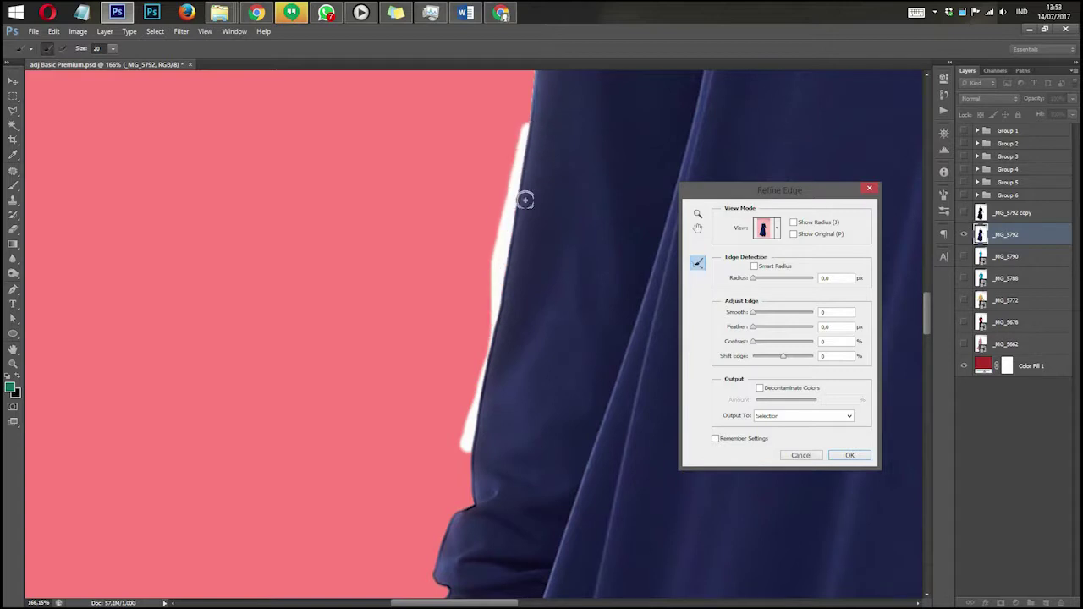
left_click_drag(513, 178, 478, 445)
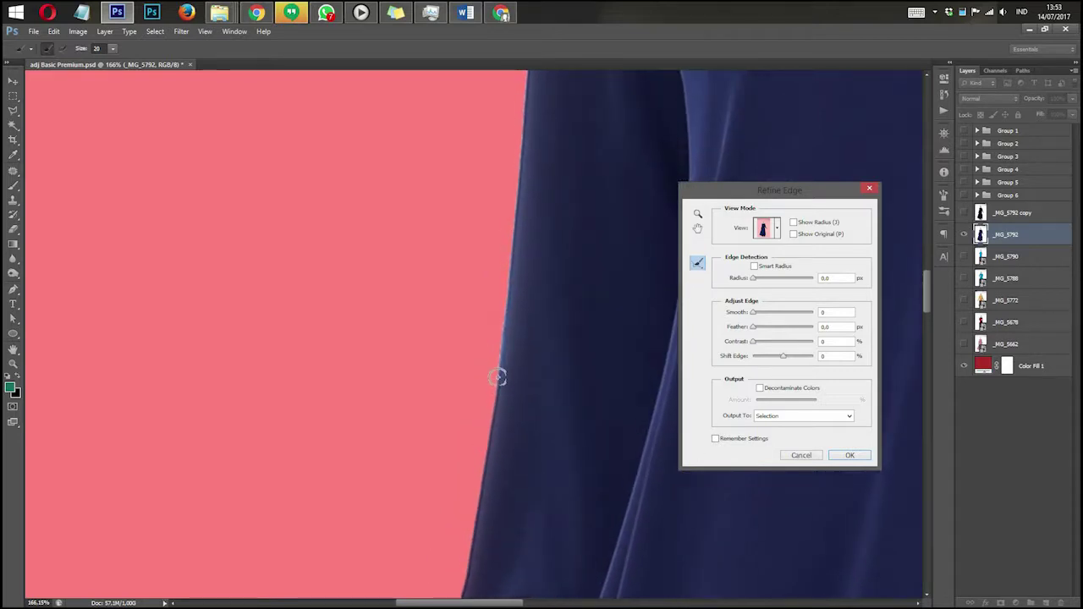
left_click_drag(518, 89, 482, 401)
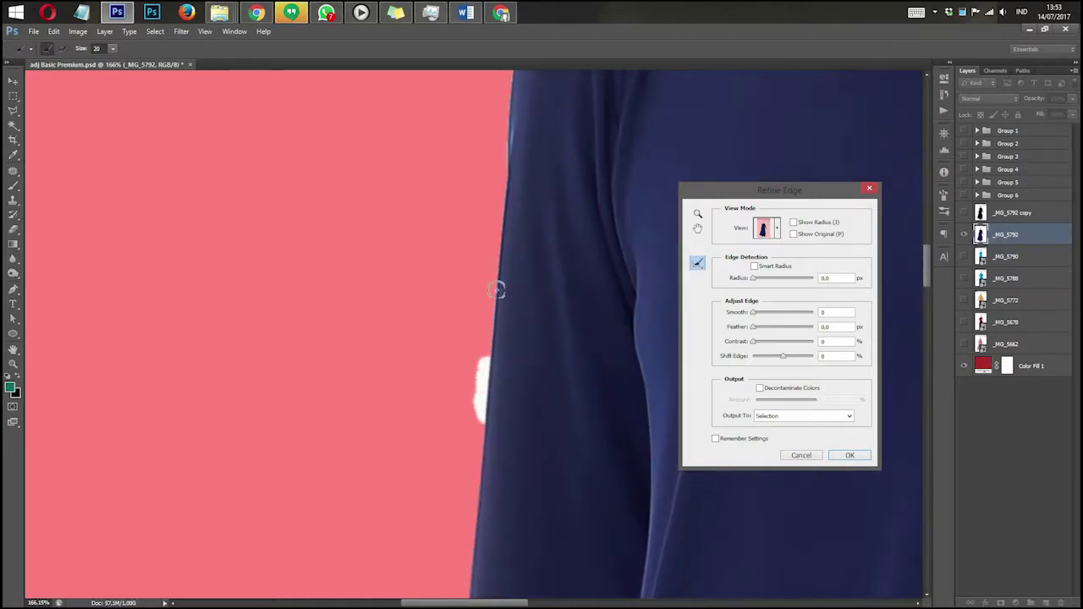
mouse_move(506, 143)
left_mouse_down()
mouse_move(470, 391)
mouse_move(520, 230)
mouse_move(700, 169)
left_mouse_up()
left_click_drag(488, 145, 213, 342)
Refine the edge of the left shoulder and the headscarf beside the chin at 400% zoom
key("ctrl+plus")
key("ctrl+plus")
key("ctrl+plus")
left_click_drag(339, 370, 402, 441)
mouse_move(378, 462)
left_mouse_down()
mouse_move(410, 298)
mouse_move(461, 213)
left_mouse_up()
scroll(428, 499, "up", 5)
mouse_move(495, 450)
left_mouse_down()
mouse_move(411, 302)
mouse_move(394, 154)
left_mouse_up()
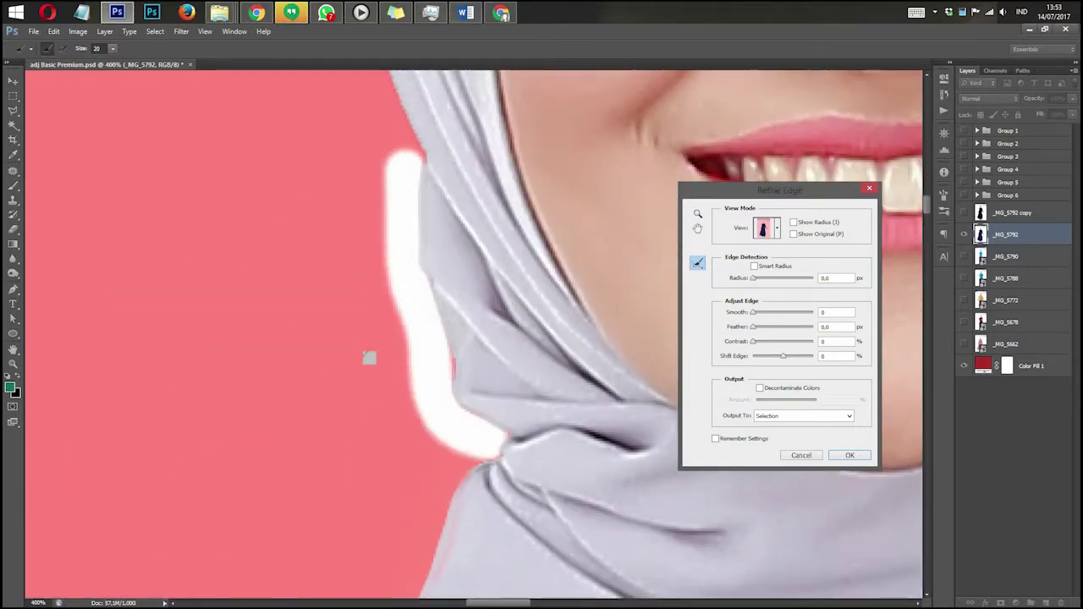
Brush the refinement along the left side of the headscarf up toward the top of the head
scroll(369, 358, "up", 5)
left_click_drag(562, 525, 485, 122)
left_click_drag(461, 204, 428, 539)
mouse_move(457, 488)
left_mouse_down()
mouse_move(440, 349)
mouse_move(478, 135)
left_mouse_up()
mouse_move(424, 92)
left_mouse_down()
mouse_move(222, 445)
mouse_move(162, 474)
left_mouse_up()
Refine the headscarf edge over the top of the head and down its right side to the neck
mouse_move(254, 424)
left_mouse_down()
mouse_move(293, 342)
mouse_move(430, 217)
mouse_move(453, 219)
mouse_move(586, 158)
mouse_move(797, 148)
mouse_move(878, 159)
left_mouse_up()
mouse_move(420, 147)
left_mouse_down()
mouse_move(213, 150)
mouse_move(498, 242)
mouse_move(656, 398)
left_mouse_up()
left_click_drag(648, 437, 381, 170)
mouse_move(356, 124)
left_mouse_down()
mouse_move(435, 300)
mouse_move(461, 557)
mouse_move(511, 237)
mouse_move(509, 165)
left_mouse_up()
mouse_move(509, 144)
left_mouse_down()
mouse_move(456, 509)
mouse_move(461, 170)
left_mouse_up()
mouse_move(507, 152)
left_mouse_down()
mouse_move(513, 279)
mouse_move(465, 423)
mouse_move(580, 444)
left_mouse_up()
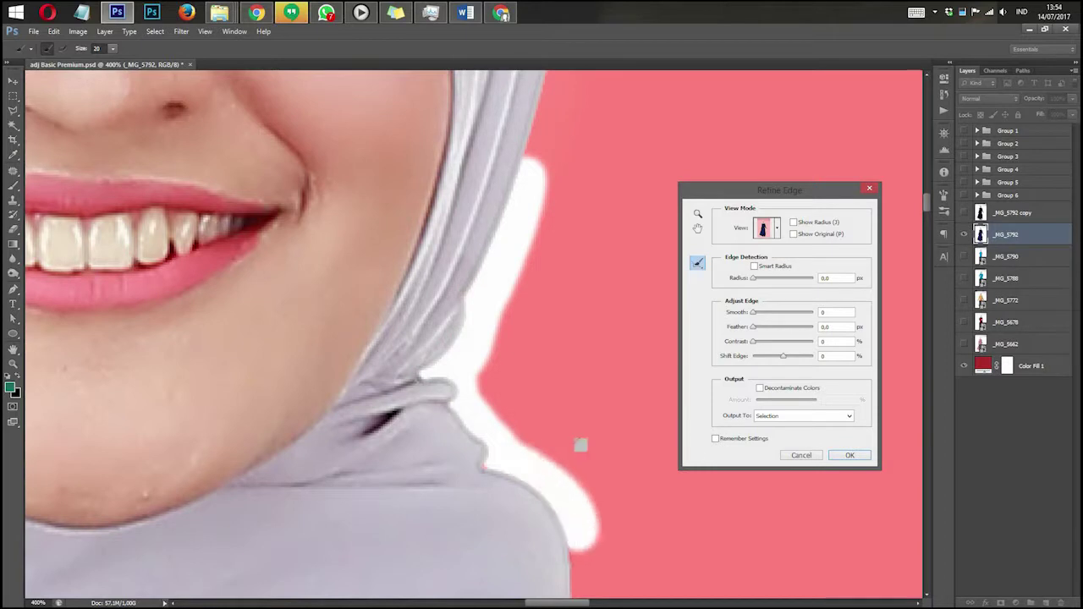
Refine the edge where the right side of the scarf meets the shoulder, erasing excess refinement near the collar
left_click_drag(549, 499, 550, 172)
left_click_drag(565, 230, 620, 313)
left_click_drag(496, 291, 147, 194)
left_click_drag(245, 252, 340, 292)
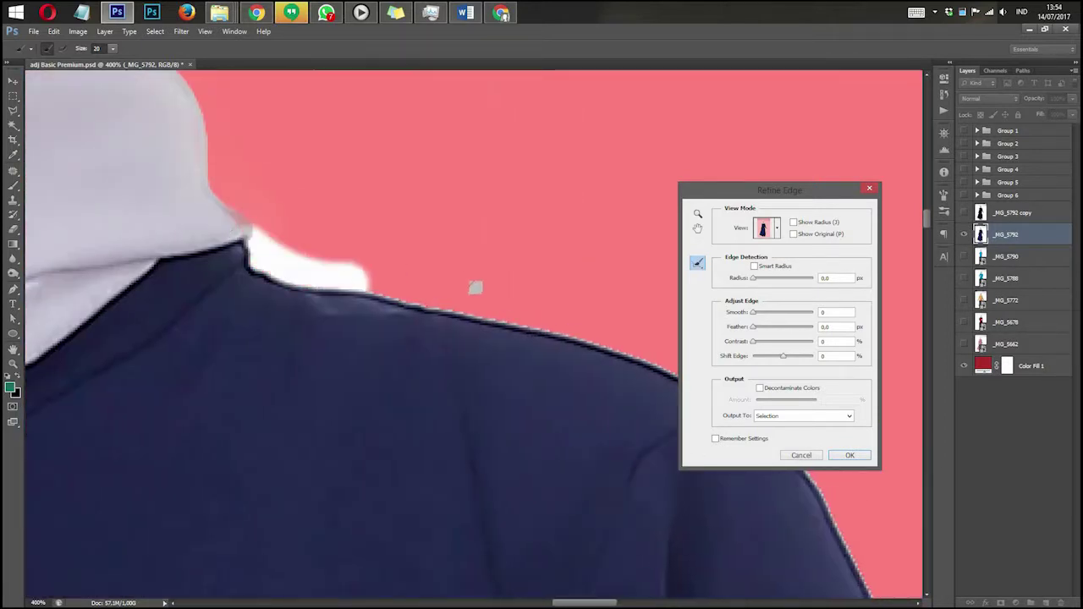
left_click_drag(476, 287, 490, 290)
left_click(223, 231, "alt")
Brush the refinement over the right shoulder and down the outer edge of the upper sleeve
mouse_move(591, 314)
left_mouse_down()
mouse_move(246, 196)
mouse_move(461, 308)
mouse_move(551, 500)
left_mouse_up()
scroll(527, 493, "down", 3)
left_click_drag(428, 180, 470, 254)
left_click_drag(468, 309, 521, 496)
scroll(474, 346, "down", 3)
left_click_drag(423, 108, 531, 565)
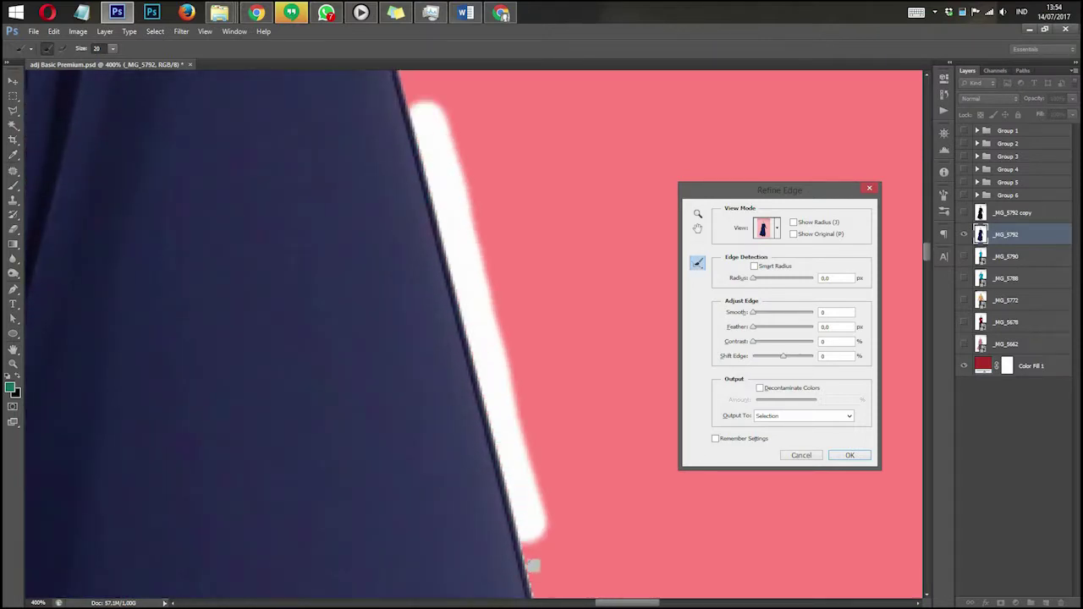
Refine the outer edge of the right sleeve from the elbow area down to the cuff
scroll(522, 295, "down", 3)
left_click_drag(483, 194, 563, 527)
scroll(514, 273, "down", 3)
mouse_move(495, 129)
left_mouse_down()
mouse_move(557, 428)
mouse_move(594, 512)
left_mouse_up()
scroll(594, 511, "down", 3)
mouse_move(465, 126)
left_mouse_down()
mouse_move(476, 218)
mouse_move(600, 572)
left_mouse_up()
scroll(610, 551, "down", 3)
mouse_move(411, 128)
left_mouse_down()
mouse_move(473, 339)
mouse_move(549, 504)
mouse_move(592, 554)
left_mouse_up()
scroll(583, 489, "down", 3)
mouse_move(351, 229)
left_mouse_down()
mouse_move(439, 353)
mouse_move(547, 427)
mouse_move(625, 453)
left_mouse_up()
Refine the edge along the back of the right hand and its outer fingers
scroll(370, 280, "down", 3)
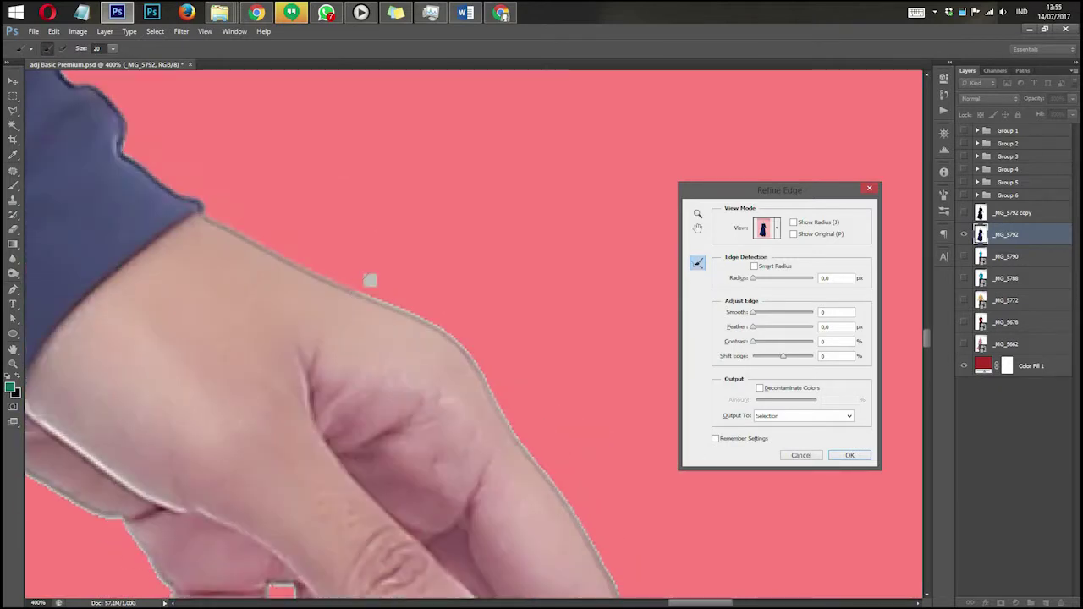
mouse_move(369, 280)
left_mouse_down()
mouse_move(556, 460)
mouse_move(561, 445)
left_mouse_up()
scroll(422, 124, "down", 3)
mouse_move(422, 123)
left_mouse_down()
mouse_move(436, 278)
mouse_move(328, 436)
mouse_move(319, 394)
mouse_move(183, 349)
mouse_move(159, 370)
mouse_move(140, 445)
left_mouse_up()
left_click_drag(225, 523, 607, 541)
Brush the refinement between the right hand's inner fingers and up its underside to the wrist
mouse_move(449, 462)
left_mouse_down()
mouse_move(395, 361)
mouse_move(457, 193)
left_mouse_up()
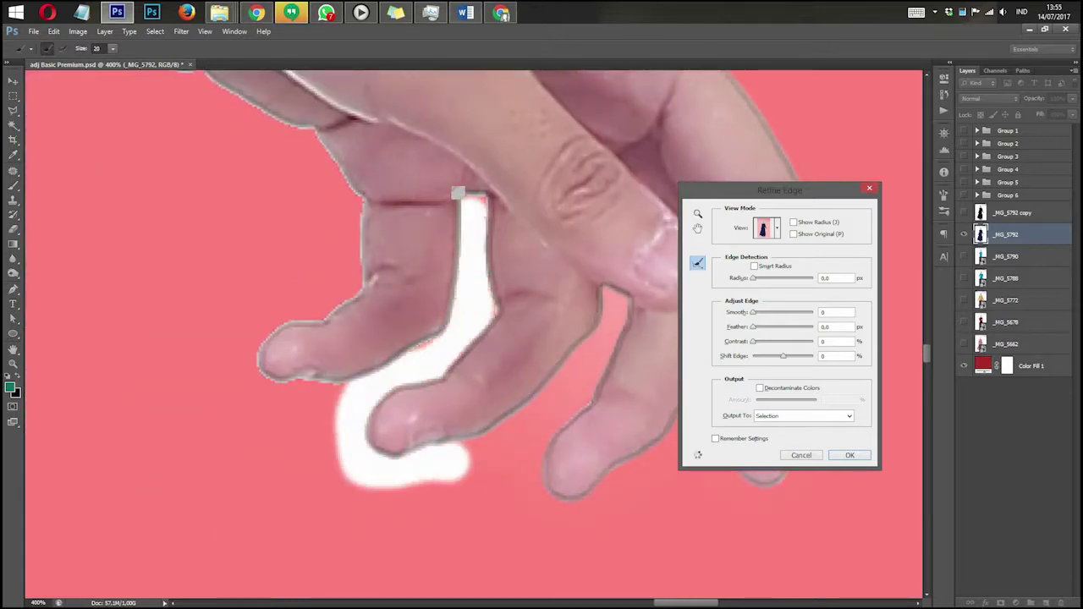
left_click_drag(290, 423, 446, 570)
mouse_move(483, 536)
left_mouse_down()
mouse_move(496, 413)
mouse_move(331, 228)
left_mouse_up()
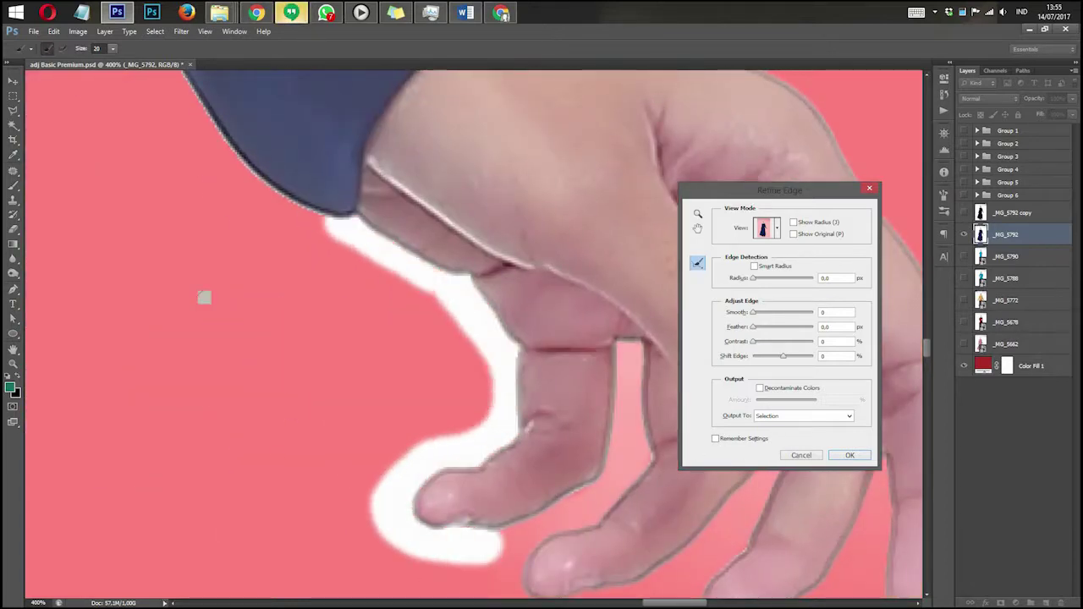
Refine the underside of the right sleeve from the cuff up toward the gap beside the body
left_click_drag(199, 256, 436, 482)
mouse_move(559, 462)
left_mouse_down()
mouse_move(398, 309)
mouse_move(259, 115)
left_mouse_up()
mouse_move(277, 229)
left_mouse_down()
mouse_move(561, 527)
mouse_move(584, 575)
left_mouse_up()
mouse_move(570, 471)
left_mouse_down()
mouse_move(355, 325)
mouse_move(266, 198)
left_mouse_up()
mouse_move(292, 273)
left_mouse_down()
mouse_move(500, 519)
mouse_move(347, 124)
left_mouse_up()
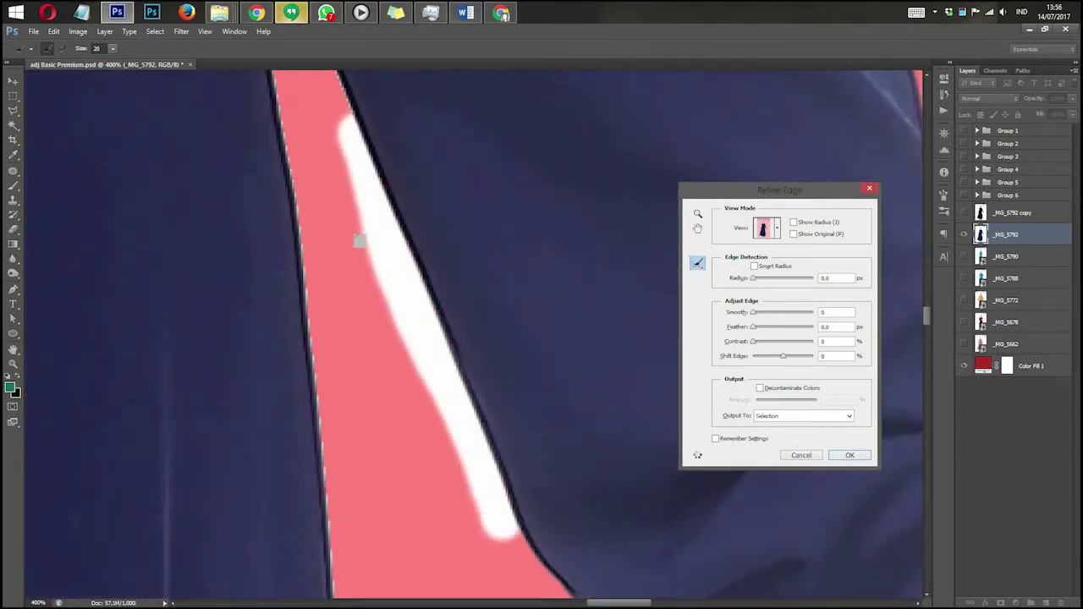
Refine both edges of the narrow gap between the right sleeve and the dress, including its upper tip
left_click_drag(390, 295, 527, 515)
left_click_drag(523, 451, 384, 106)
mouse_move(428, 239)
left_mouse_down()
mouse_move(488, 450)
mouse_move(483, 513)
left_mouse_up()
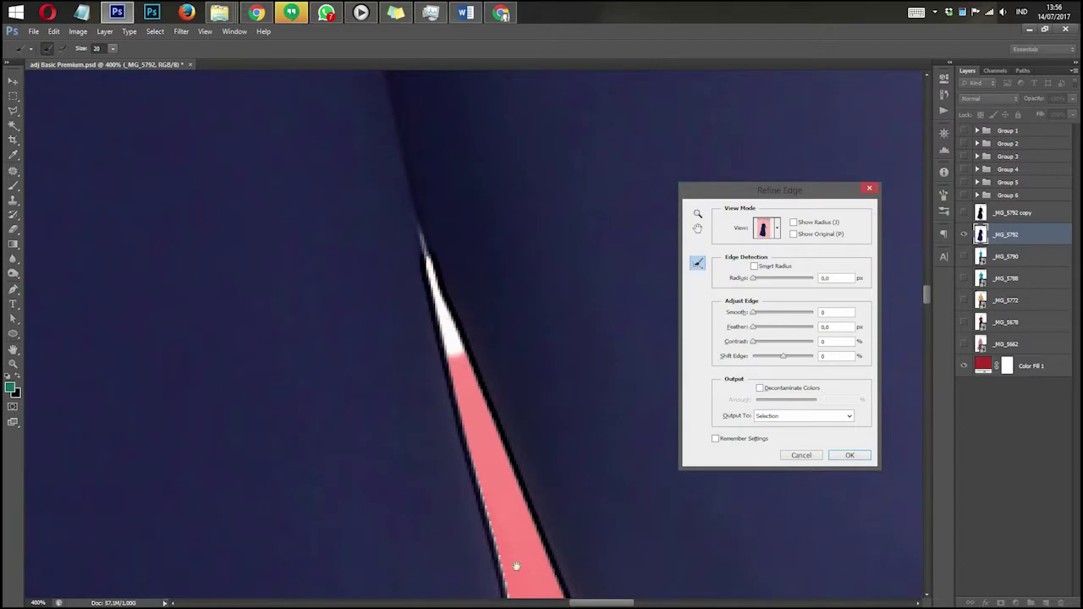
left_click_drag(506, 549, 518, 365)
scroll(485, 274, "down", 3)
left_click_drag(484, 266, 542, 589)
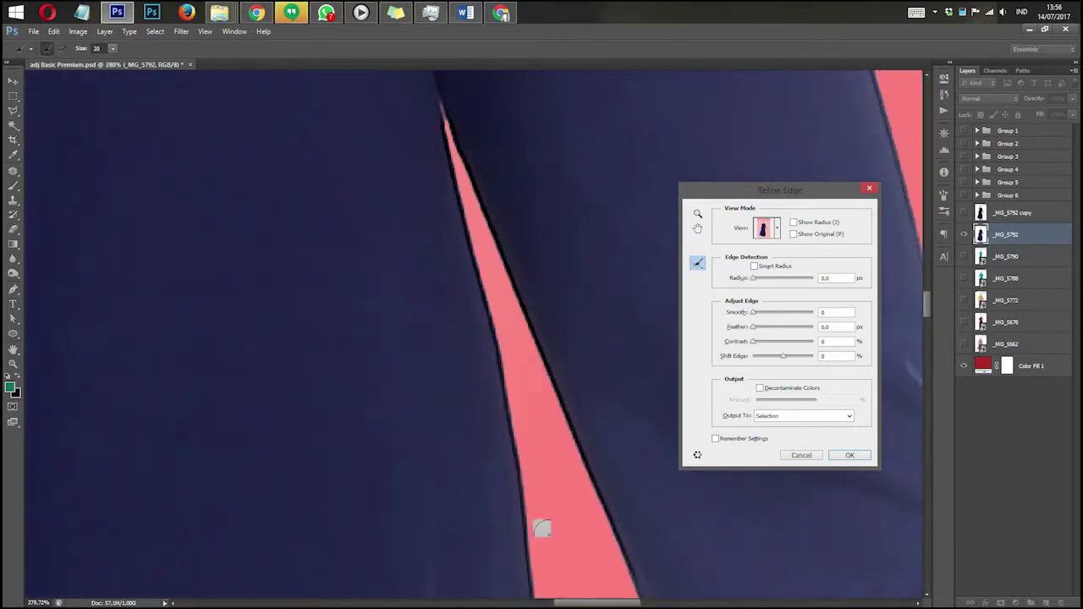
Brush the refinement down the right side of the dress from the sleeve gap toward the skirt
left_click_drag(538, 527, 479, 208)
left_click_drag(493, 332, 459, 221)
left_click_drag(450, 154, 489, 585)
left_click_drag(537, 559, 514, 137)
mouse_move(469, 185)
left_mouse_down()
mouse_move(507, 568)
mouse_move(522, 592)
left_mouse_up()
left_click_drag(523, 453, 490, 127)
left_click_drag(489, 177, 521, 592)
mouse_move(540, 481)
left_mouse_down()
mouse_move(484, 188)
mouse_move(491, 136)
left_mouse_up()
left_click_drag(501, 138, 518, 489)
Refine the lower right edge of the skirt down to the hem corner above the right shoe
mouse_move(533, 571)
left_mouse_down()
mouse_move(489, 247)
mouse_move(528, 495)
mouse_move(538, 472)
left_mouse_up()
mouse_move(536, 380)
left_mouse_down()
mouse_move(499, 163)
mouse_move(502, 293)
left_mouse_up()
mouse_move(461, 108)
left_mouse_down()
mouse_move(508, 471)
mouse_move(515, 433)
left_mouse_up()
left_click_drag(526, 550, 471, 142)
mouse_move(475, 217)
left_mouse_down()
mouse_move(458, 572)
mouse_move(517, 127)
mouse_move(384, 525)
left_mouse_up()
left_click_drag(374, 471, 380, 212)
mouse_move(474, 229)
left_mouse_down()
mouse_move(436, 297)
mouse_move(444, 305)
left_mouse_up()
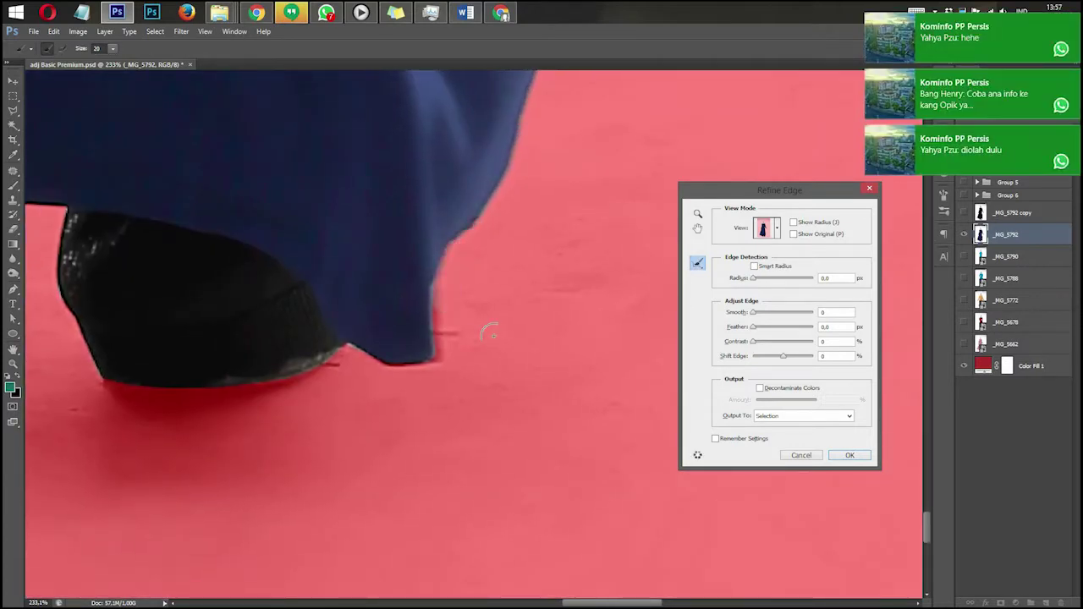
Refine the selection edge around the shoes beneath the hem
scroll(482, 334, "down", 6)
left_click_drag(125, 365, 432, 534)
scroll(249, 326, "up", 1)
mouse_move(249, 327)
left_mouse_down()
mouse_move(253, 387)
mouse_move(339, 212)
left_mouse_up()
Refine the dress hem left of the shoes up to the skirt's pointed left corner
scroll(335, 241, "up", 6)
mouse_move(495, 374)
left_mouse_down()
mouse_move(430, 331)
mouse_move(291, 200)
left_mouse_up()
scroll(431, 331, "up", 3)
mouse_move(560, 411)
left_mouse_down()
mouse_move(416, 338)
mouse_move(307, 327)
mouse_move(125, 223)
left_mouse_up()
mouse_move(158, 288)
left_mouse_down()
mouse_move(522, 520)
mouse_move(186, 278)
mouse_move(455, 538)
left_mouse_up()
left_click_drag(416, 492, 330, 431)
left_click_drag(463, 169, 466, 166)
Brush the refinement up the left side of the skirt toward the left hand
left_click_drag(417, 213, 291, 506)
left_click_drag(340, 451, 450, 130)
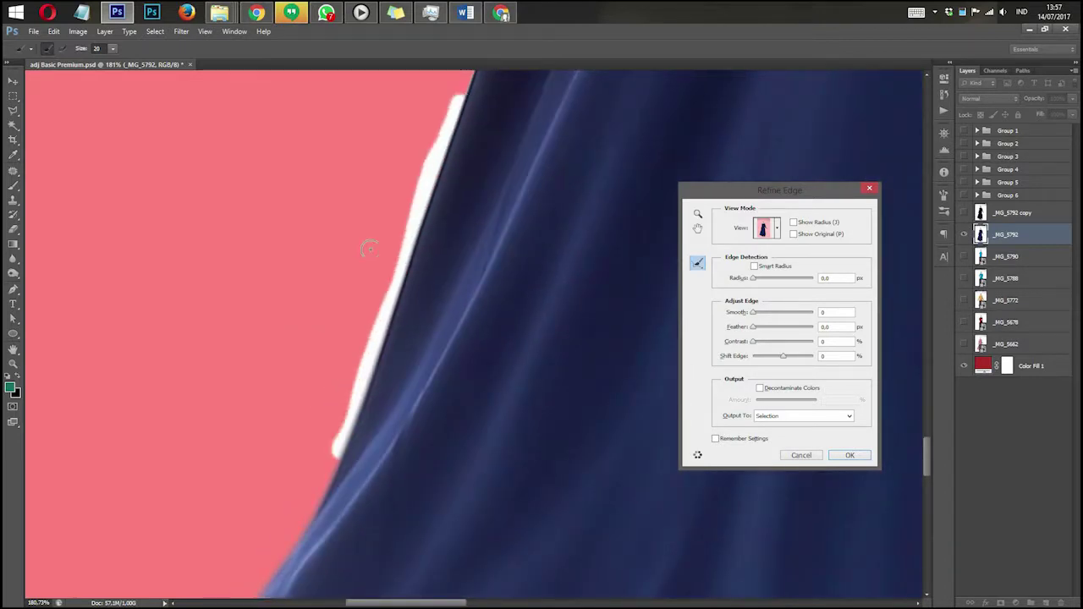
left_click_drag(313, 487, 380, 303)
left_click_drag(415, 160, 350, 478)
left_click_drag(348, 467, 457, 153)
Refine the edges of the left hand's fingers and wrist, then apply Refine Edge with output to Selection
mouse_move(454, 110)
left_mouse_down()
mouse_move(327, 448)
mouse_move(430, 173)
mouse_move(404, 479)
left_mouse_up()
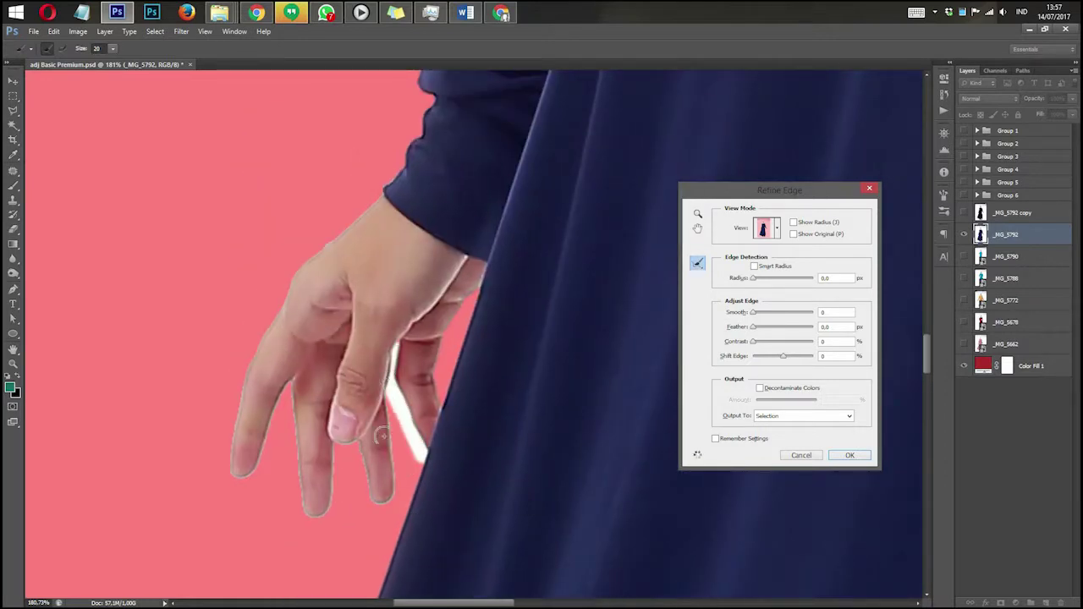
mouse_move(227, 442)
left_mouse_down()
mouse_move(281, 295)
mouse_move(274, 478)
left_mouse_up()
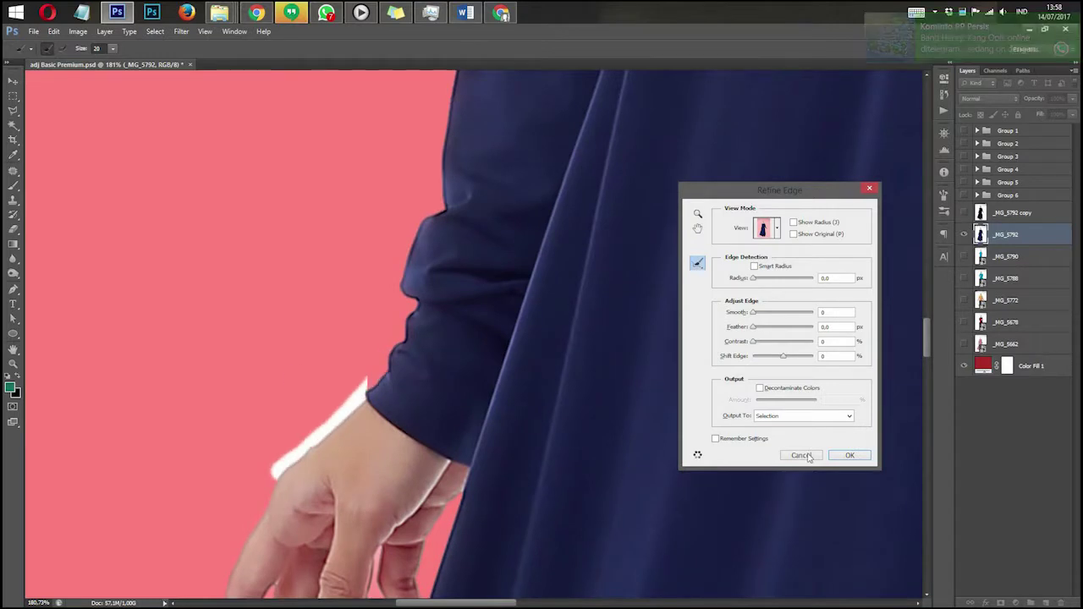
key("Return")
Marquee a strip about 3648 × 232 px along the photo's bottom edge in subtract mode and add a layer mask to _MG_5792
key("ctrl+0")
scroll(529, 383, "down", 1)
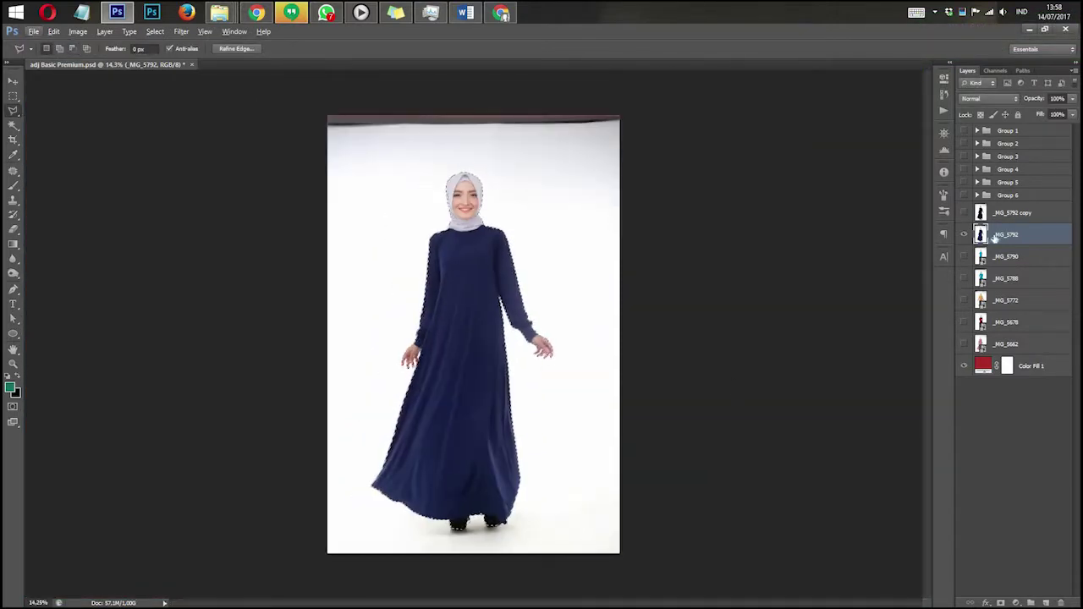
left_click(12, 81)
key("m")
left_click_drag(640, 100, 321, 532)
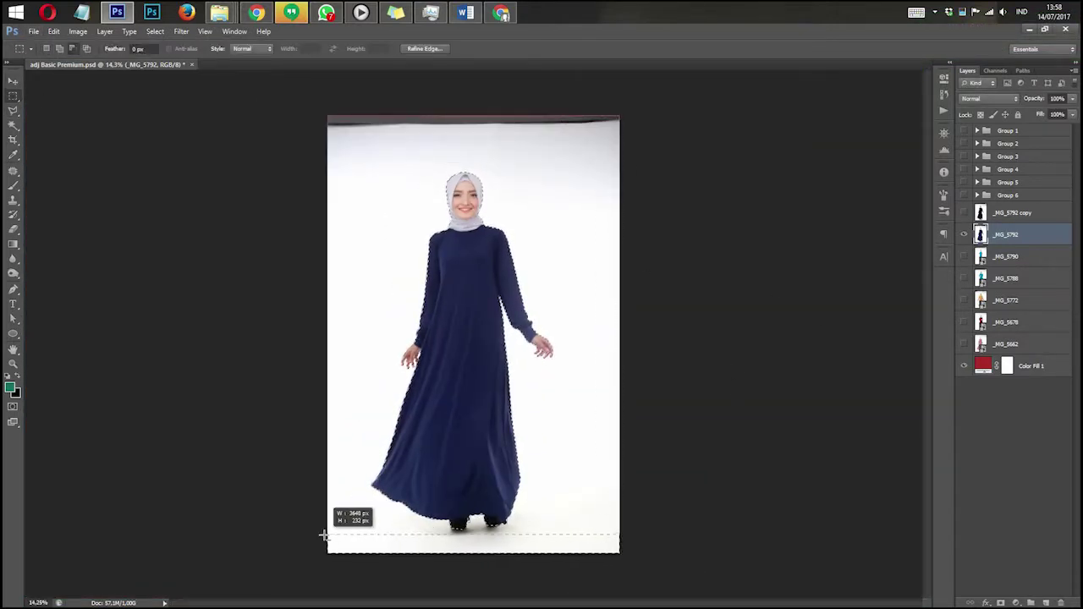
key("v")
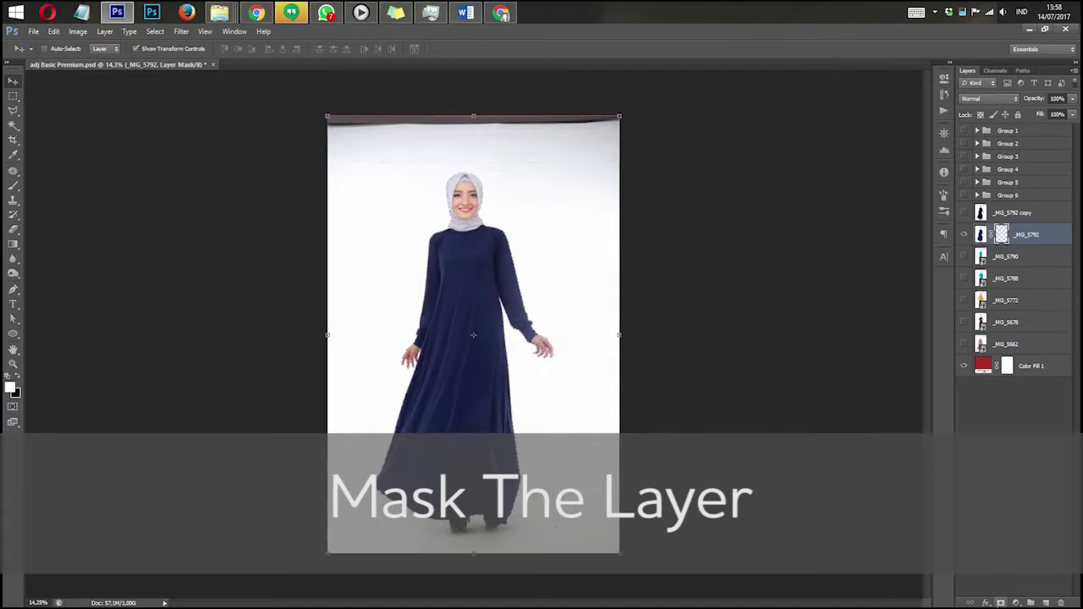
Check the masked edges of the outstretched hand up close and delete the _MG_5792 copy layer
left_click(549, 323, "ctrl")
scroll(545, 339, "up", 12)
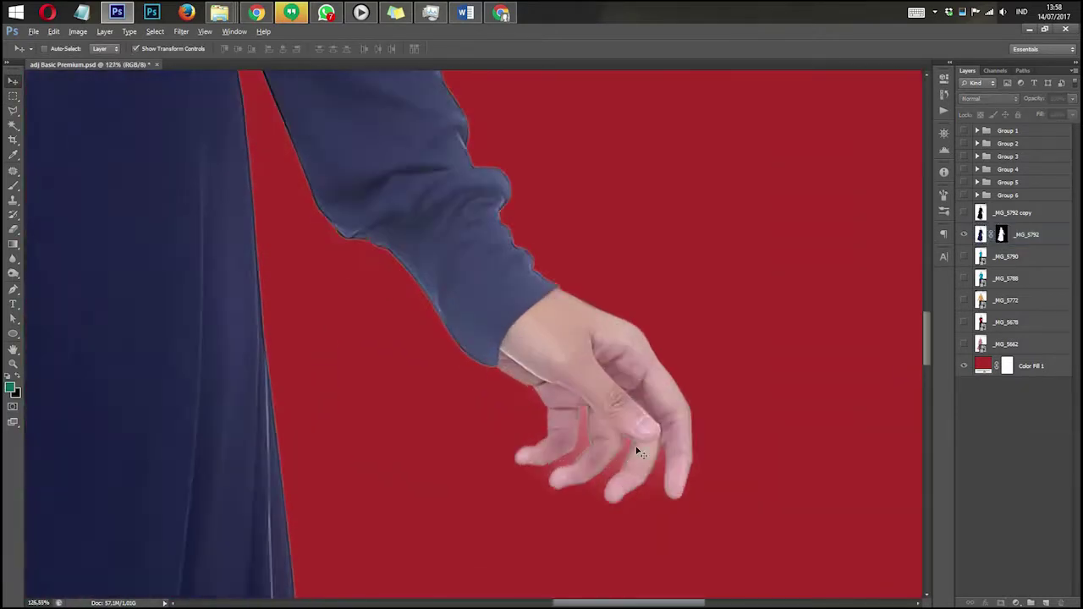
scroll(620, 454, "up", 3)
scroll(653, 388, "up", 3)
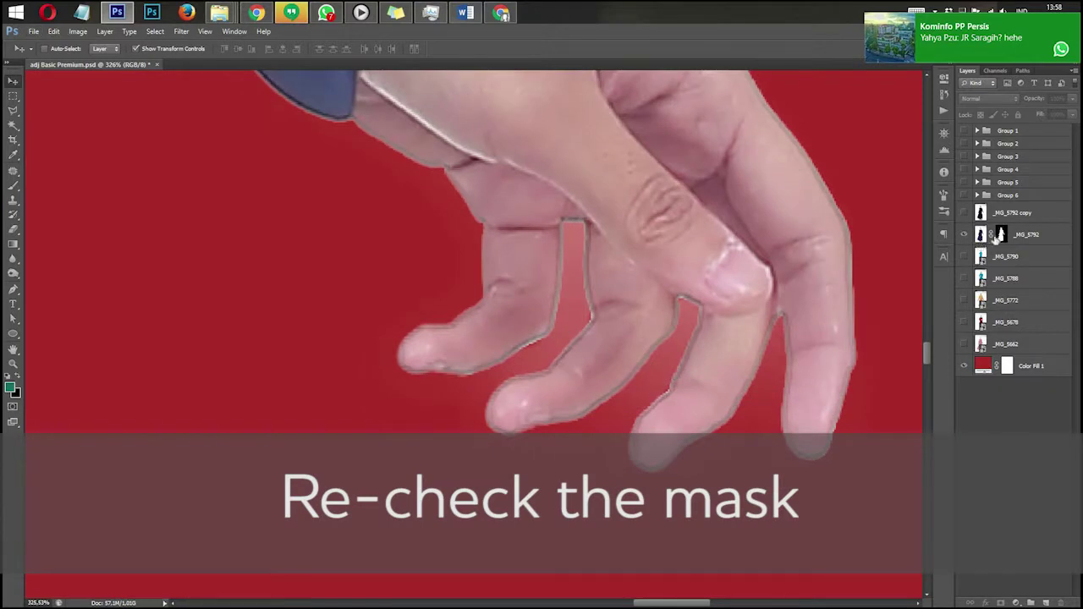
left_click(1013, 215)
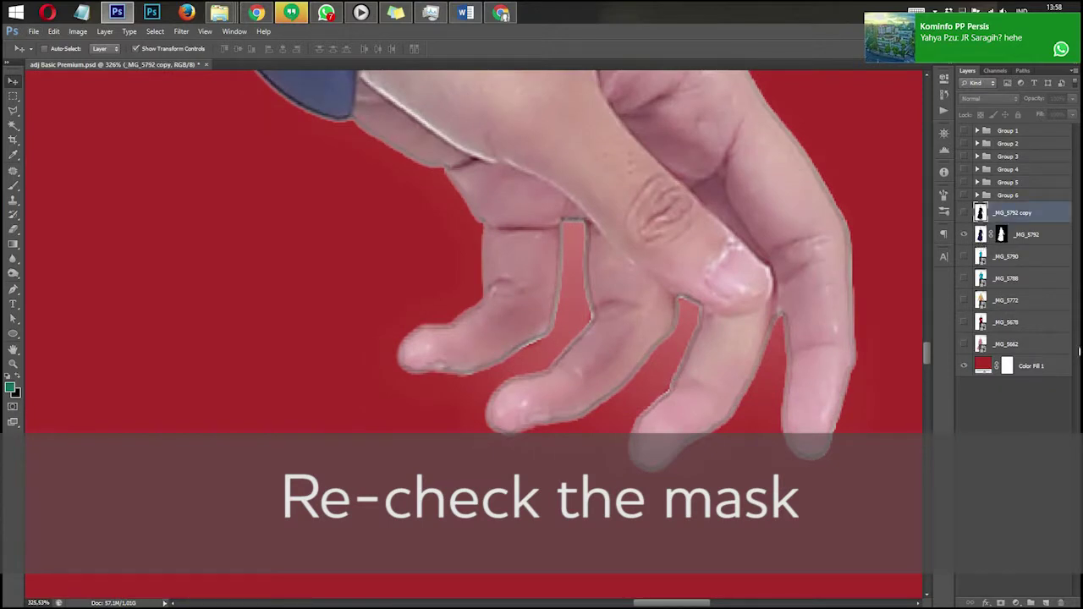
key("Delete")
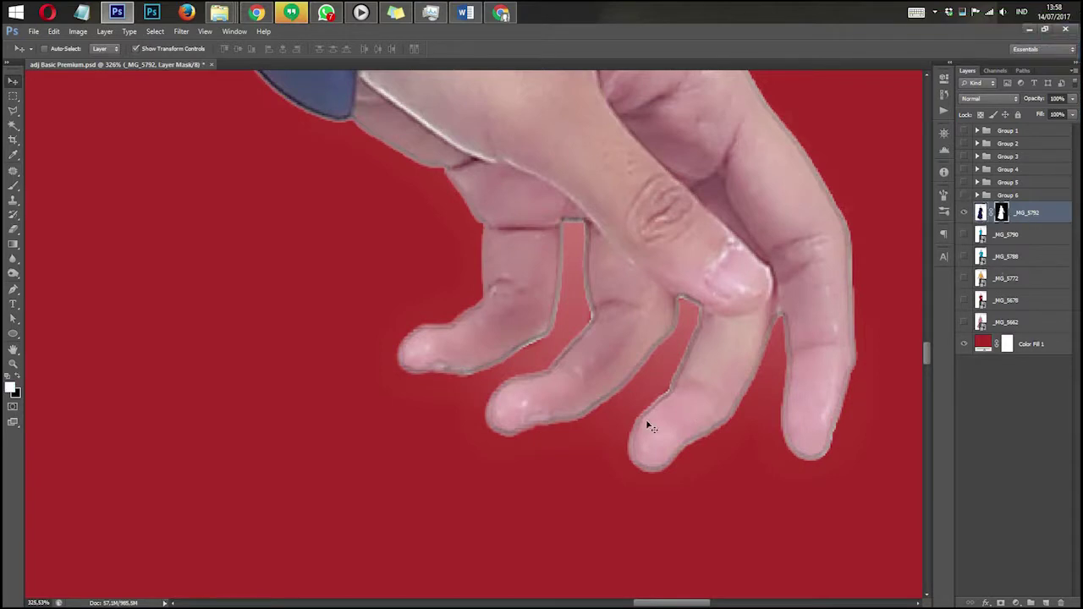
Outline the three gaps between the outstretched hand's fingers with the Polygonal Lasso, clear them from the _MG_5792 mask and deselect
key("l")
scroll(447, 426, "up", 3)
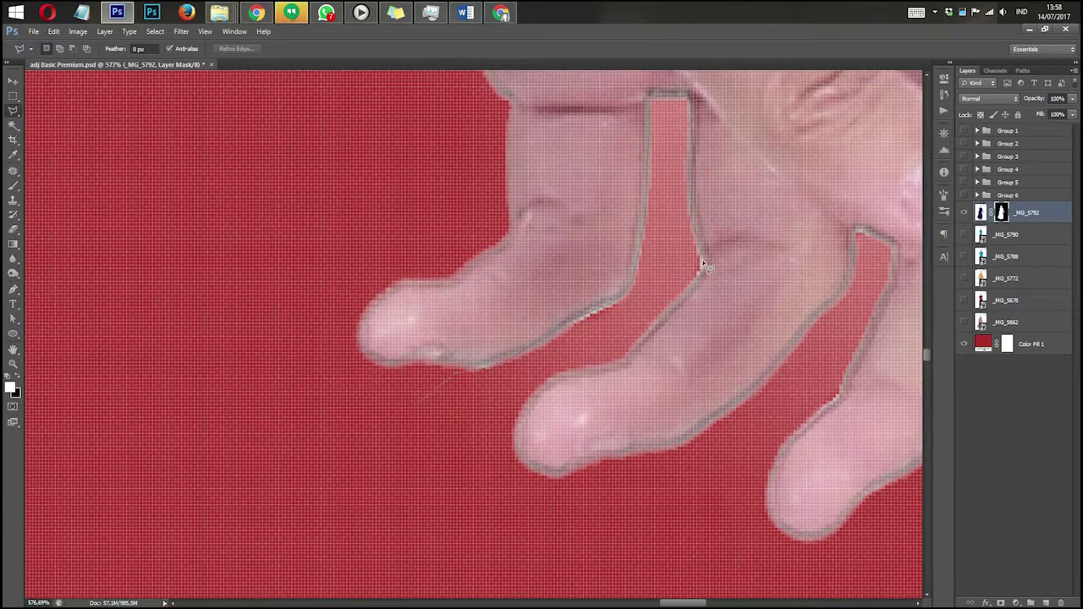
double_click(426, 466)
scroll(432, 464, "down", 4)
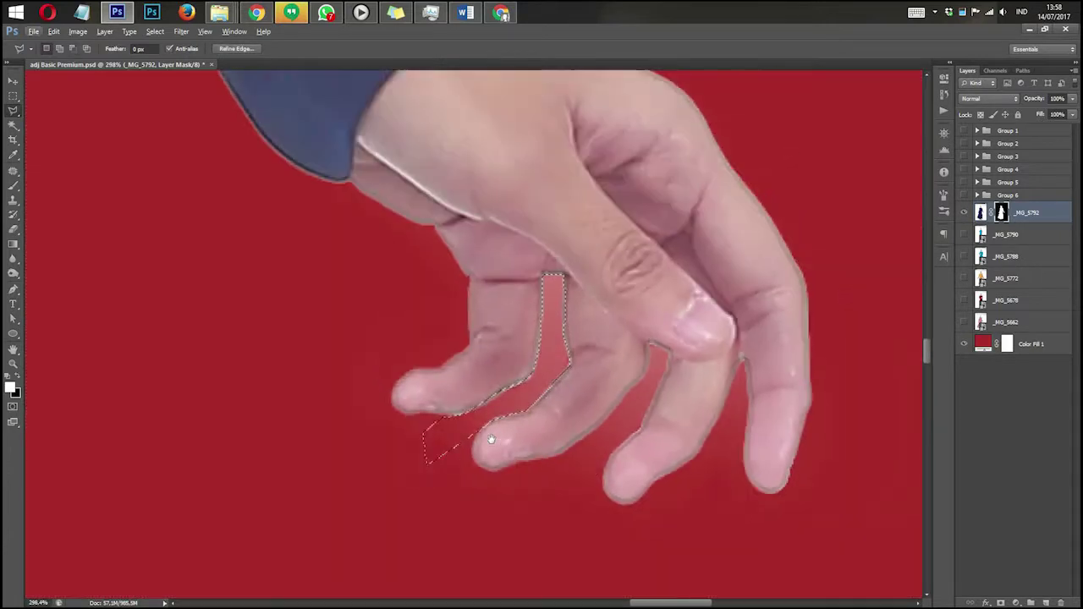
scroll(489, 434, "up", 2)
left_click(435, 490, "shift")
left_click(430, 445)
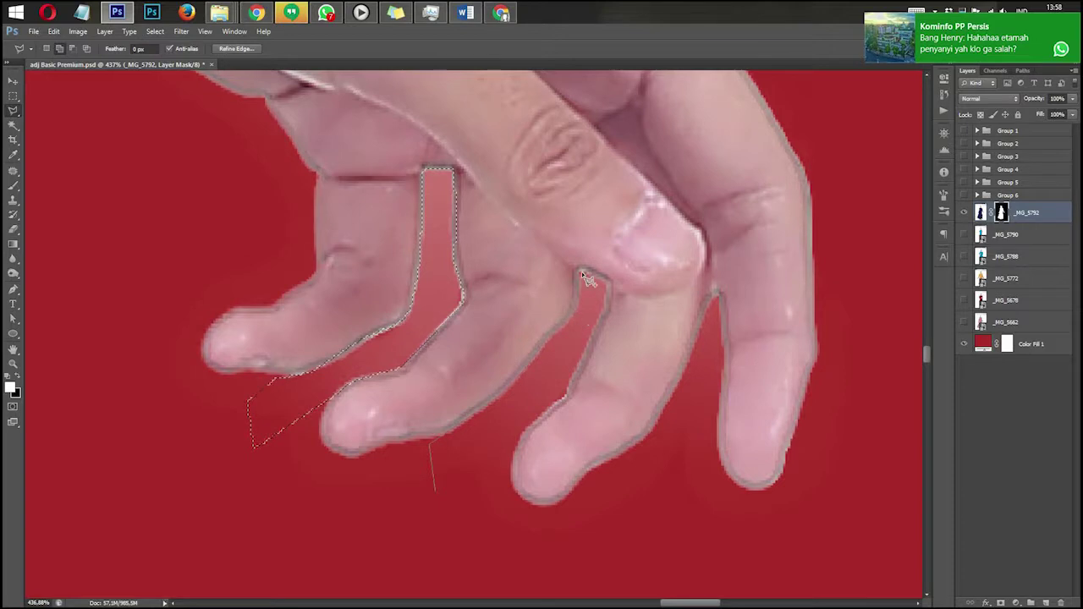
double_click(486, 521)
left_click_drag(619, 479, 520, 456)
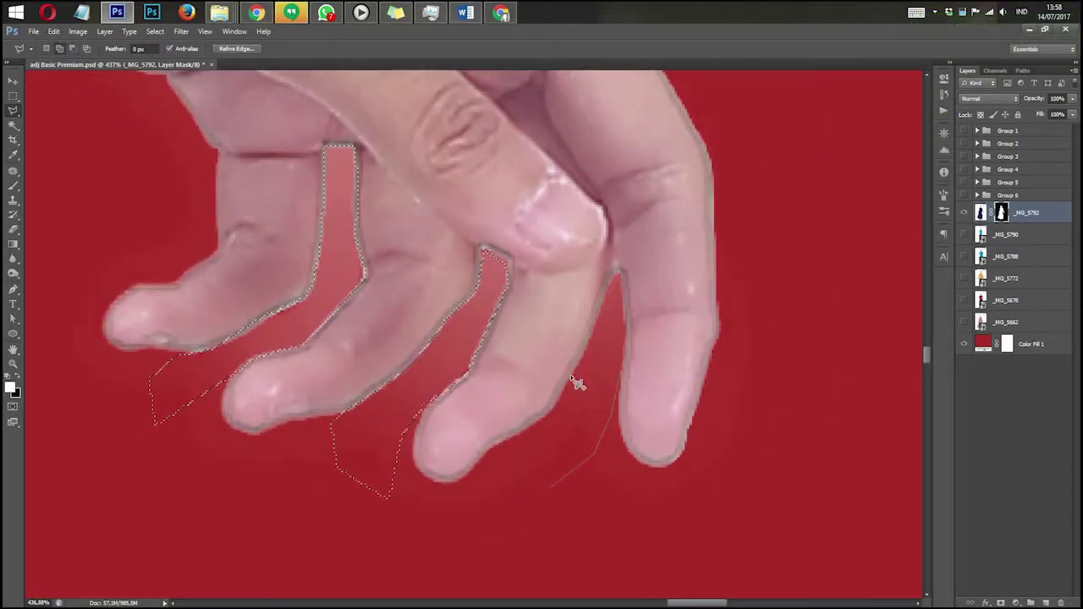
scroll(520, 499, "down", 4)
key("Delete")
key("ctrl+d")
key("v")
scroll(554, 344, "down", 6)
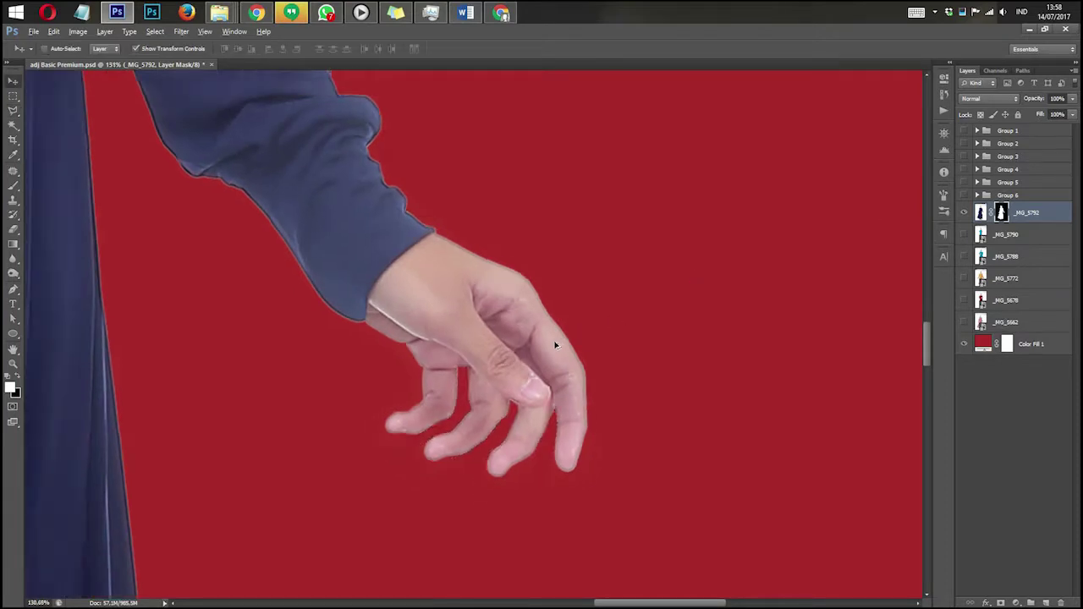
Marquee the area around the dress hem and shoes on the _MG_5792 image and copy it to a new layer
scroll(722, 378, "down", 3)
left_click(722, 377, "ctrl")
scroll(540, 429, "up", 3)
left_click_drag(538, 431, 649, 395)
key("ctrl+0")
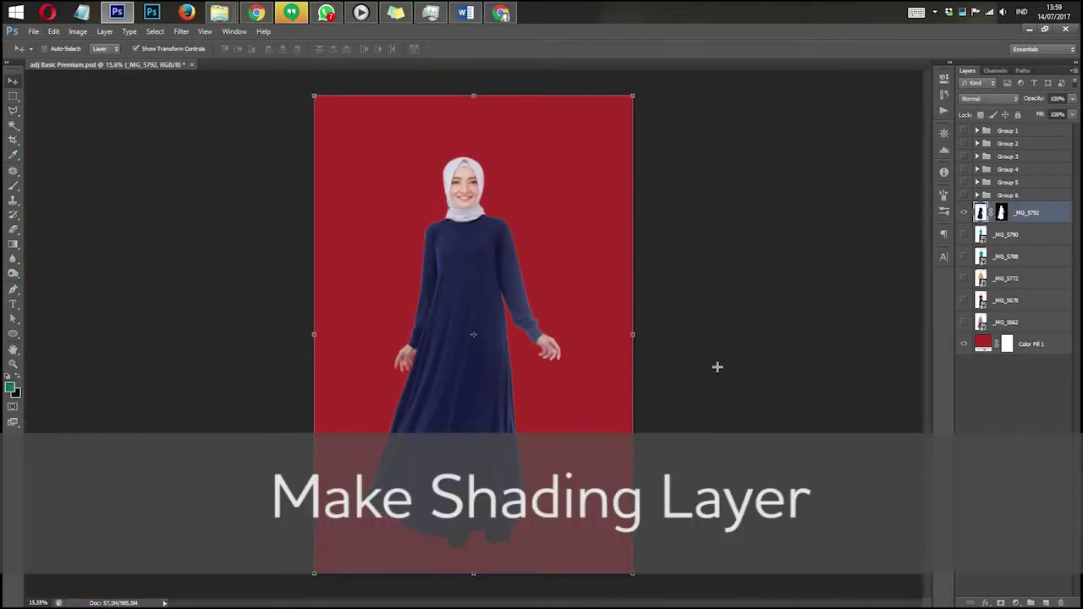
key("m")
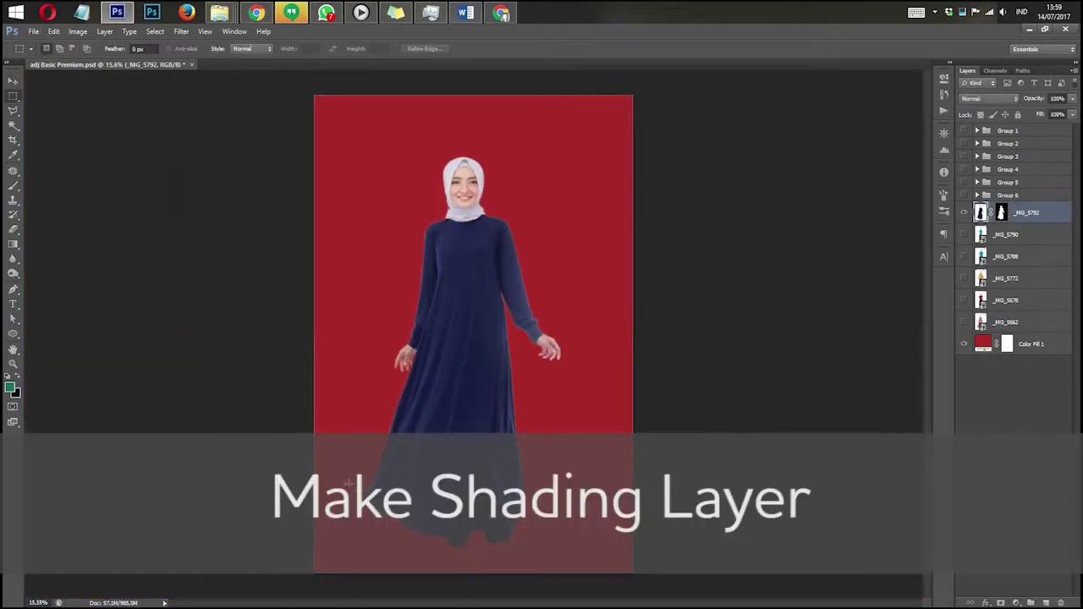
left_click(153, 34)
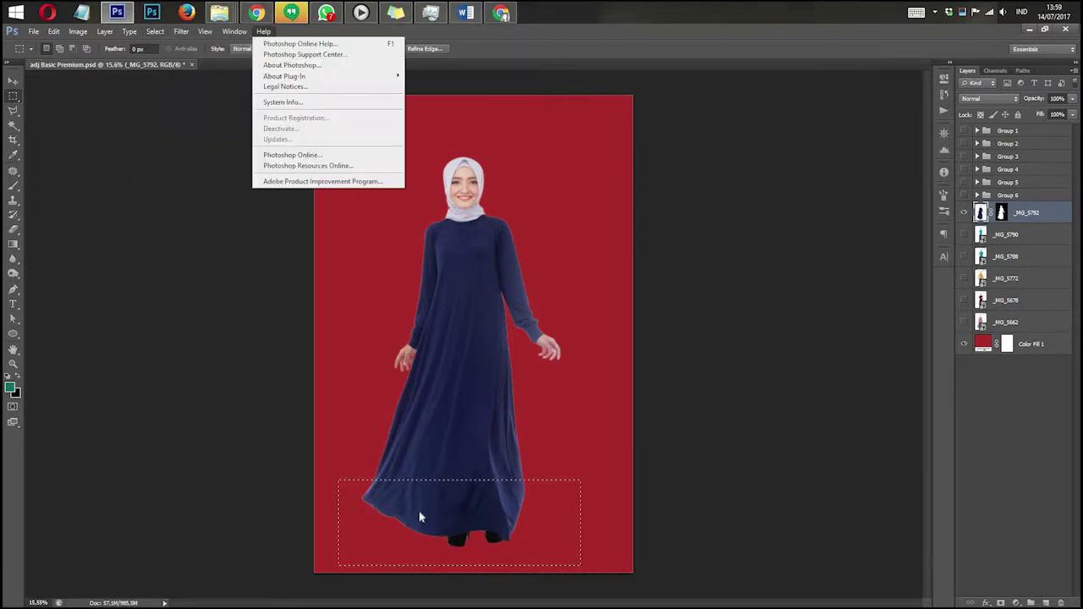
right_click(434, 319)
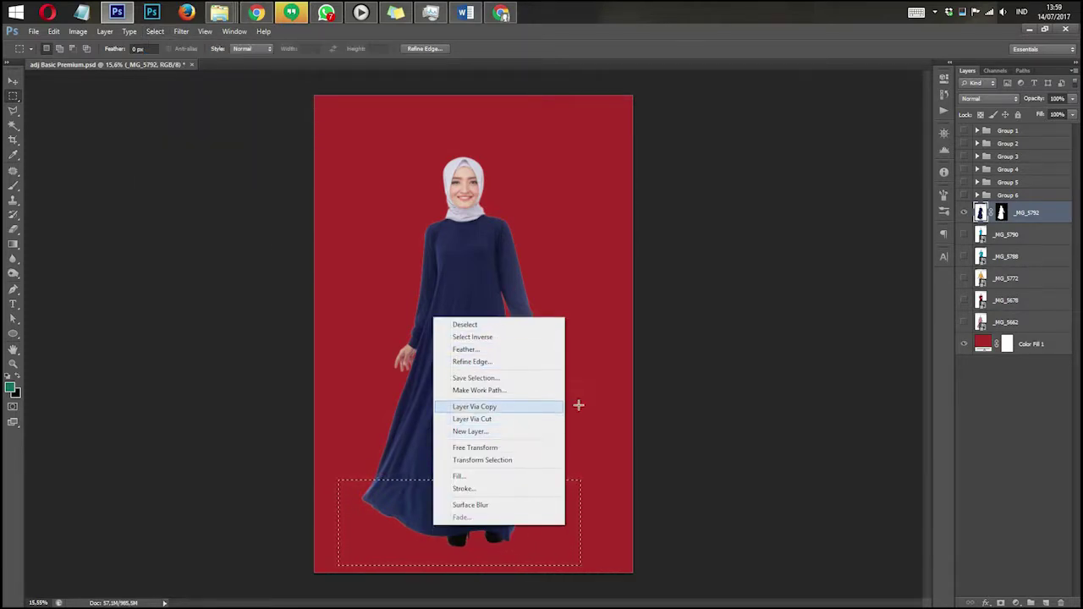
left_click(505, 408)
key("v")
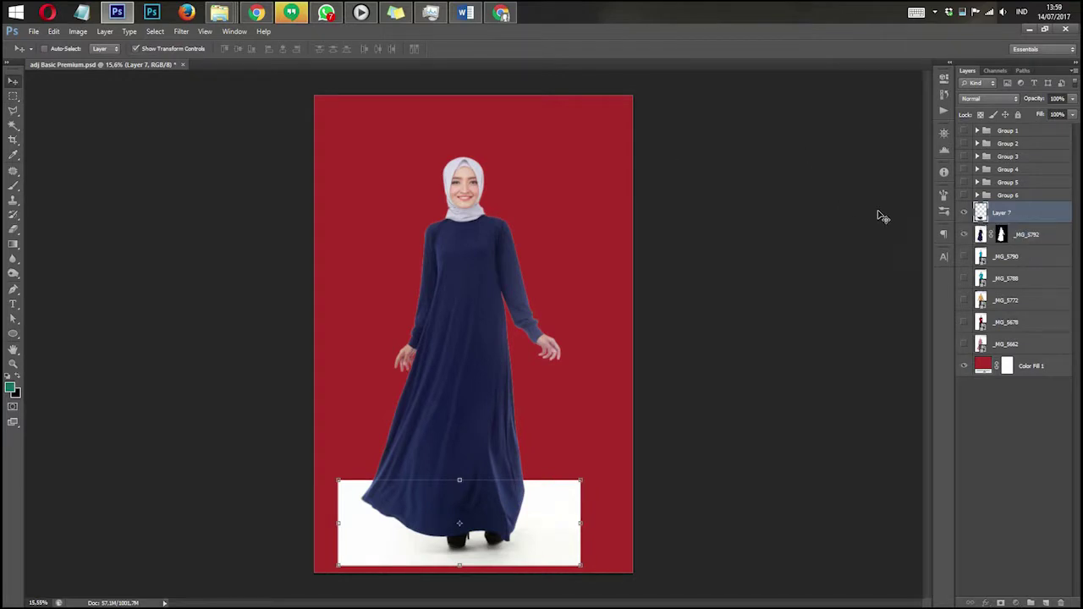
Desaturate the copied hem-and-shoes layer and reapply the Surface Blur filter to it
scroll(629, 248, "up", 5)
key("ctrl+shift+u")
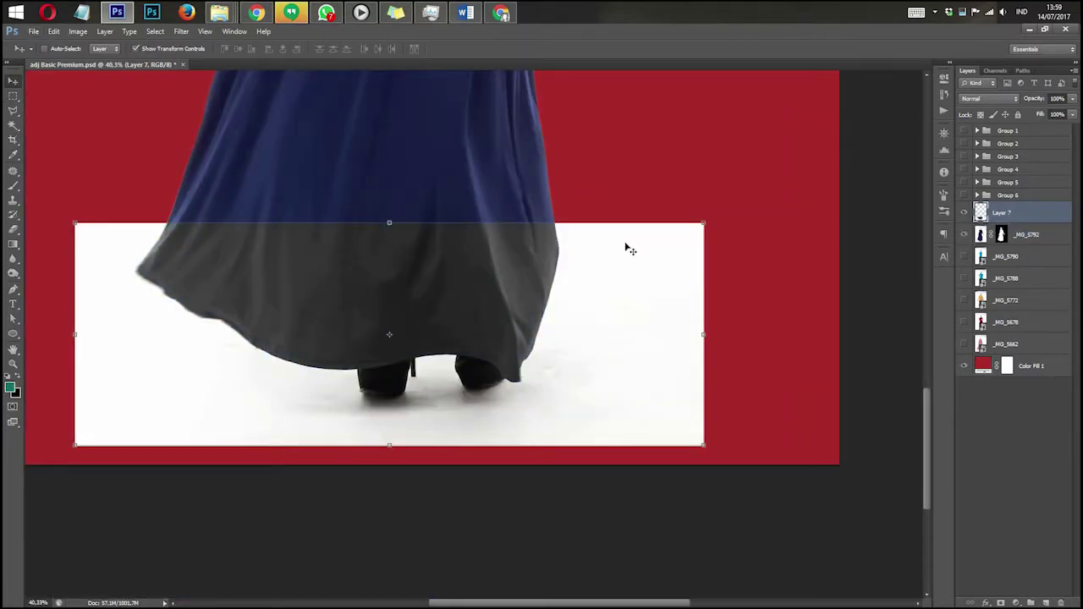
left_click(181, 32)
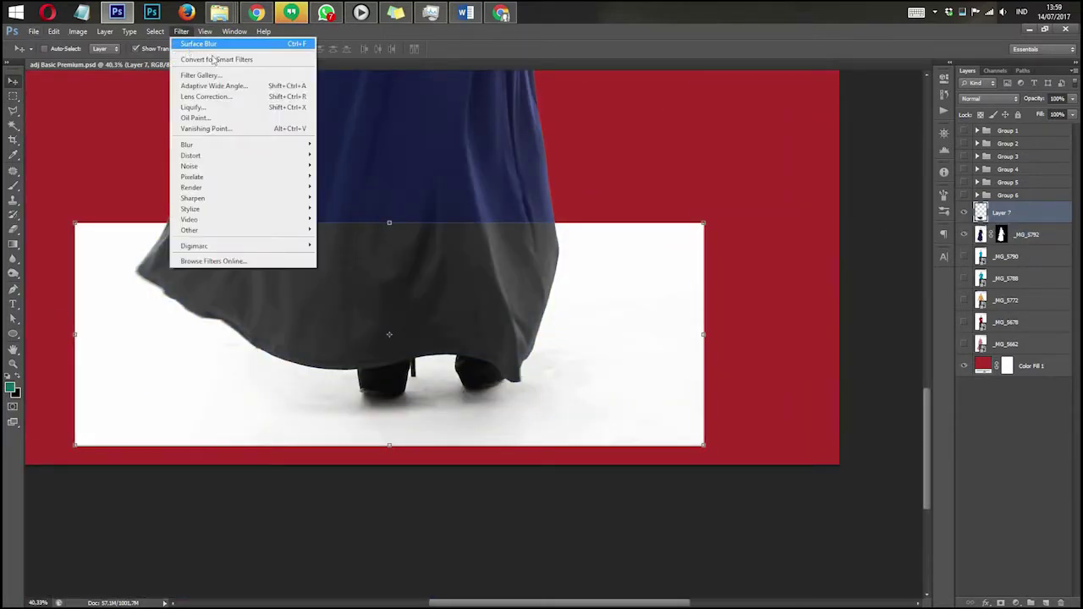
left_click(211, 40)
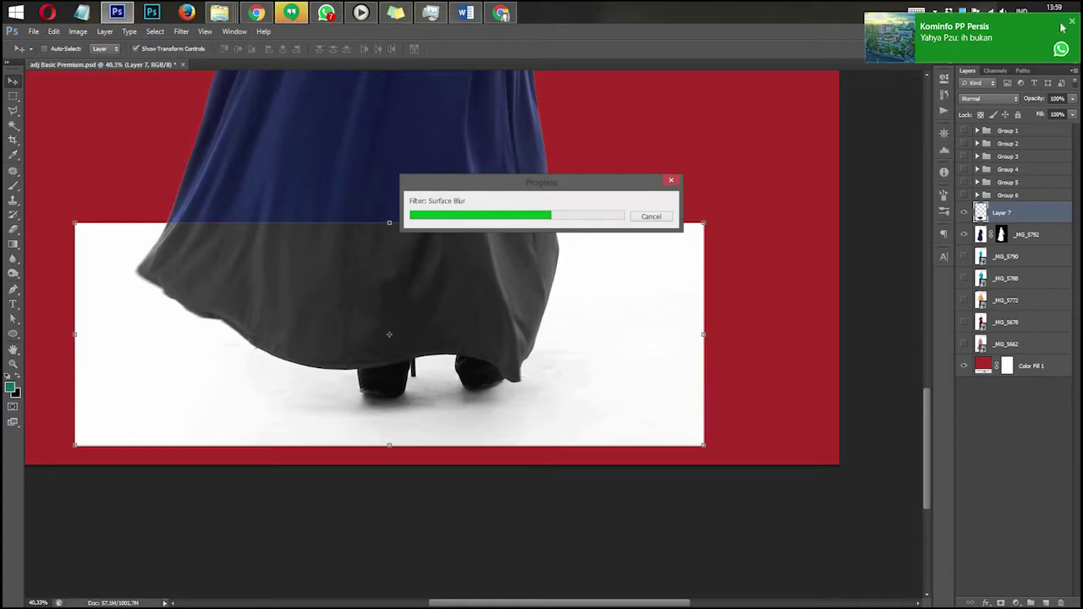
left_click(1068, 24)
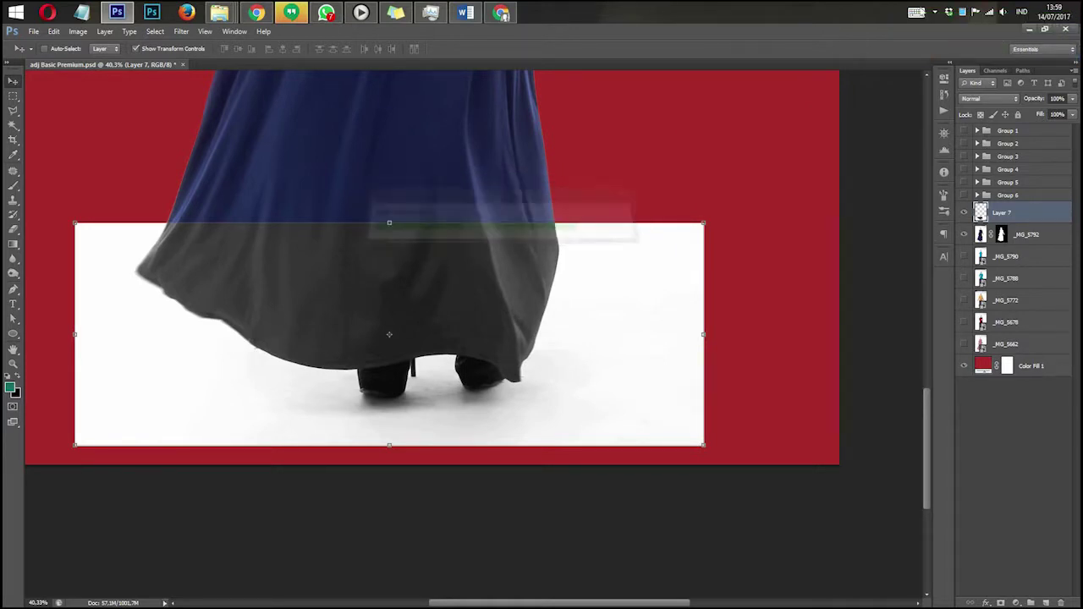
left_click(934, 12)
left_click(437, 290)
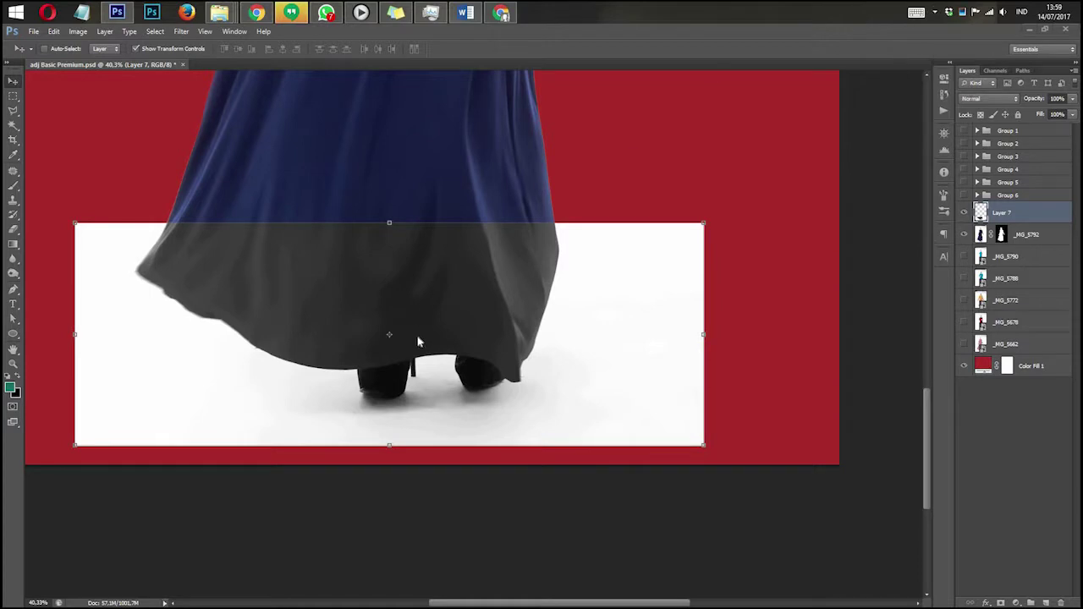
Place the grey hem-and-shoes layer below _MG_5792 and give it a layer mask in the model's silhouette
scroll(462, 382, "down", 2)
scroll(508, 383, "up", 2)
left_click_drag(1031, 235, 1029, 245)
left_click(1001, 216, "ctrl")
left_click(1001, 603)
left_click(998, 508)
left_click_drag(674, 438, 676, 442)
key("ctrl+t")
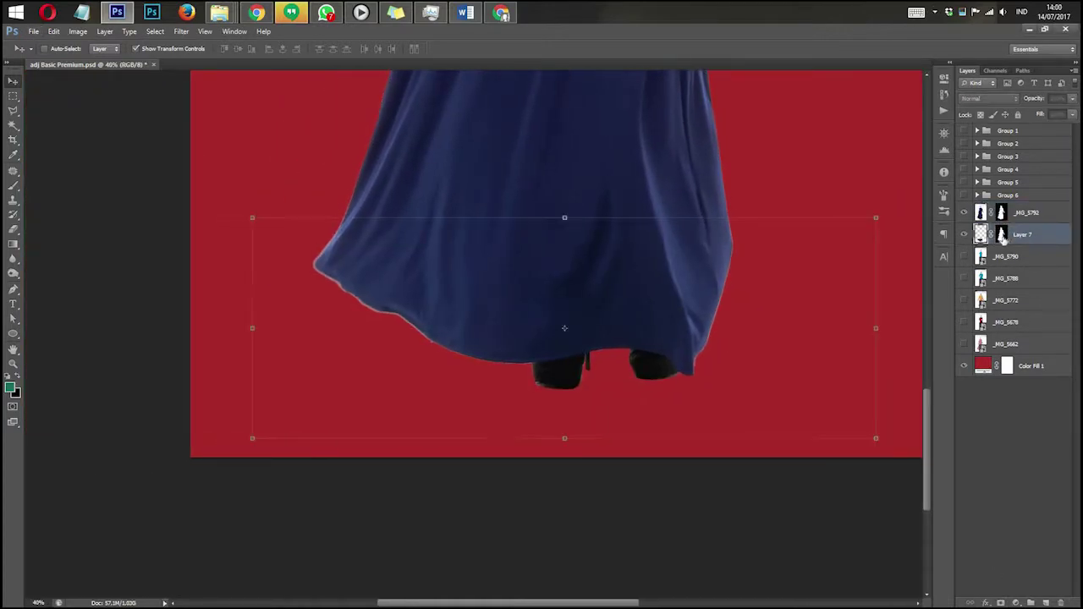
Brush on Layer 7's mask with a soft brush to reveal the floor shadow around both shoes
scroll(590, 354, "up", 4)
key("b")
mouse_move(599, 379)
left_mouse_down()
mouse_move(500, 381)
mouse_move(668, 379)
mouse_move(478, 377)
mouse_move(734, 379)
left_mouse_up()
left_click_drag(467, 381, 638, 379)
key("v")
scroll(490, 395, "down", 5)
left_click(576, 485, "ctrl")
Set Layer 7's blend mode to Multiply and lower its opacity to about 73%
left_click(987, 98)
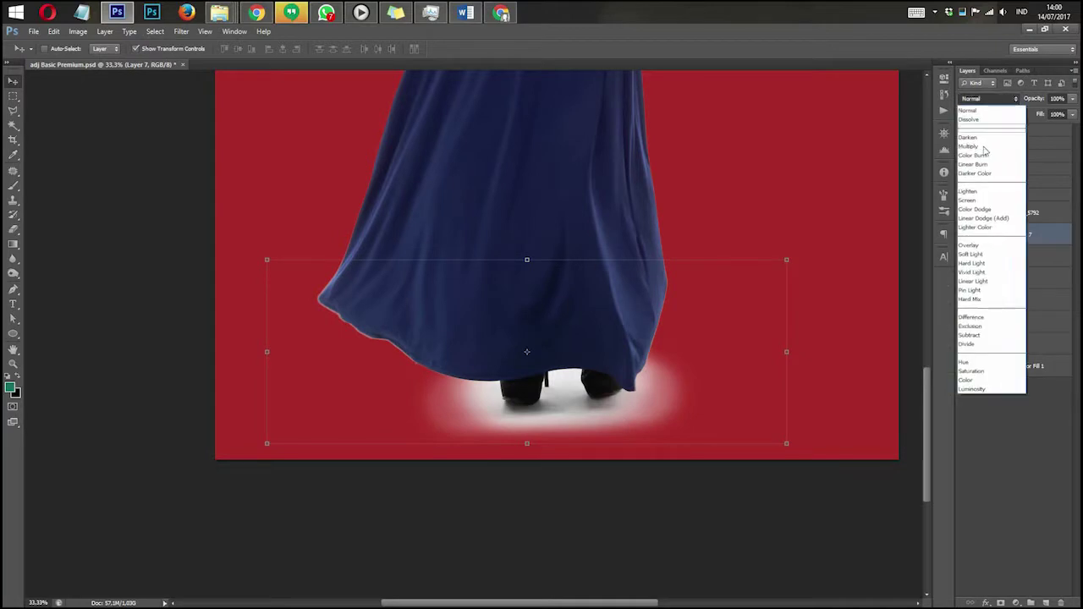
left_click(984, 144)
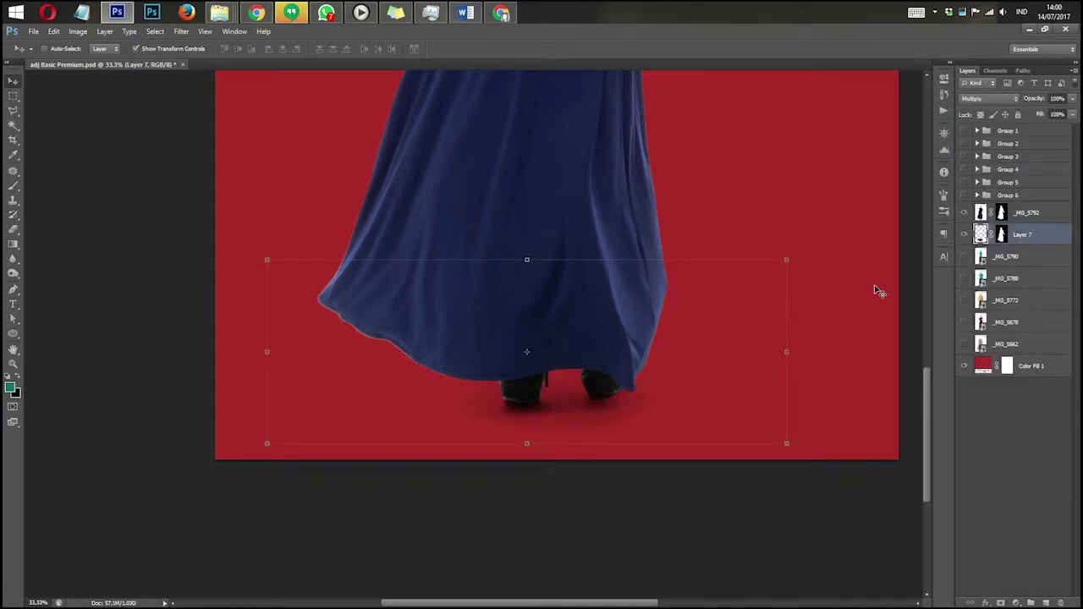
left_click(1071, 98)
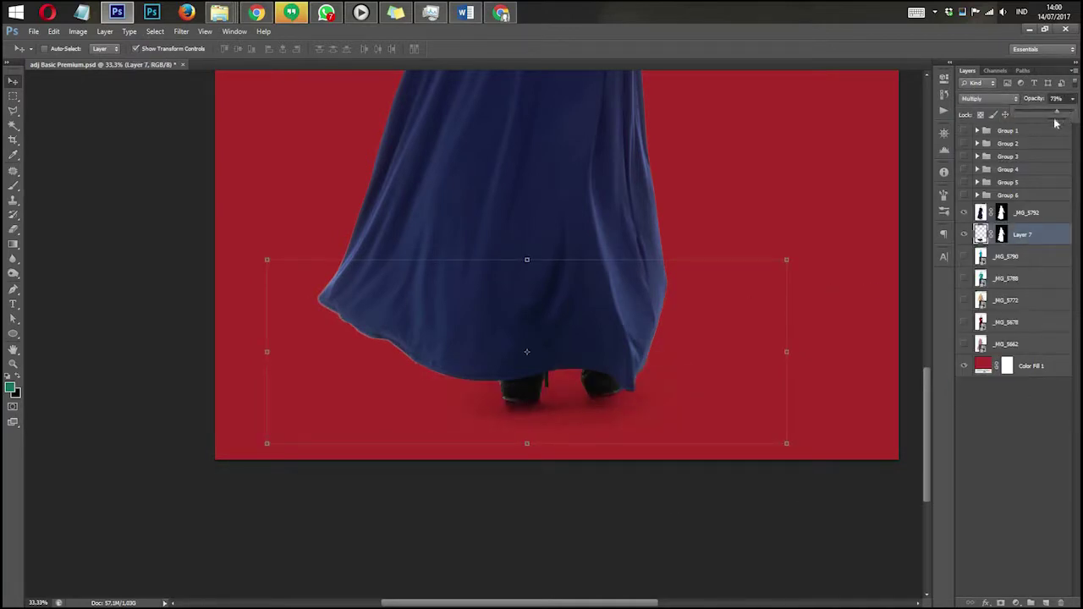
left_click(650, 534, "ctrl")
Group the _MG_5792 and Layer 7 layers together and select the new group
key("ctrl+0")
left_click(1043, 234)
left_click(1040, 214, "shift")
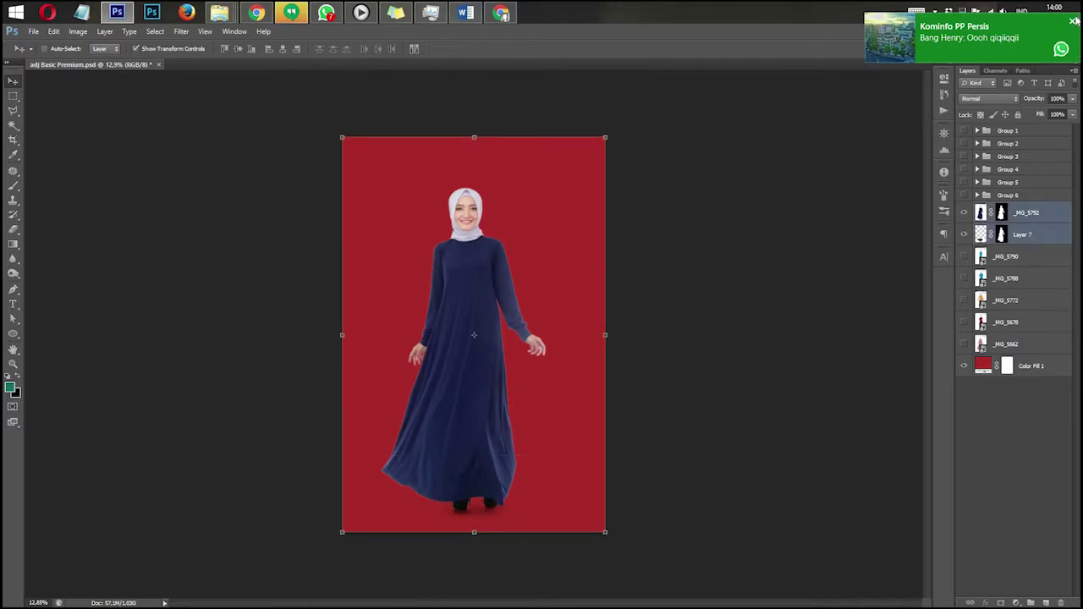
key("ctrl+g")
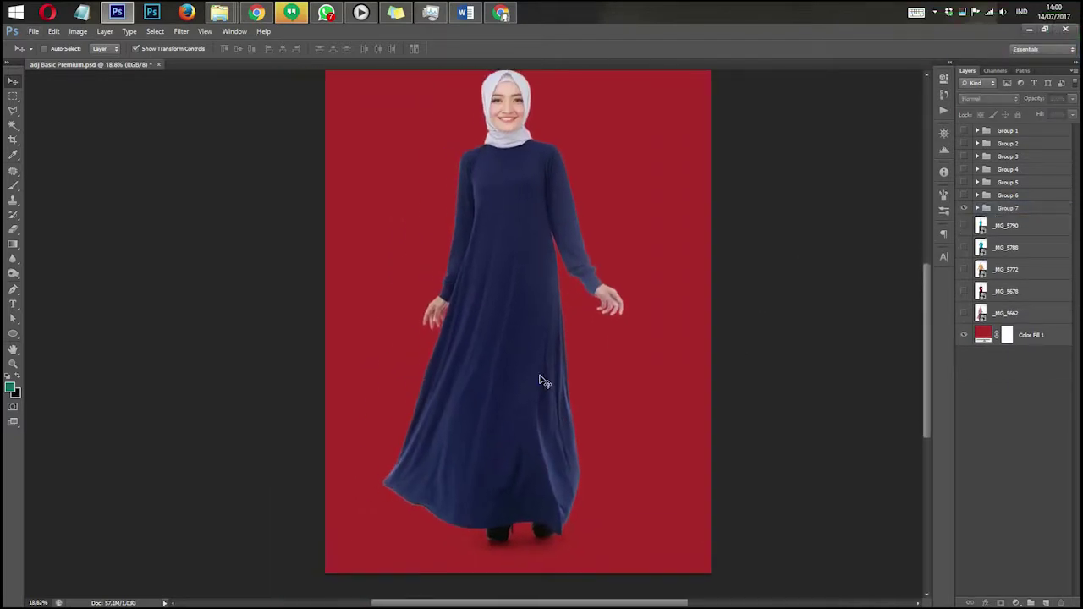
left_click(1052, 212)
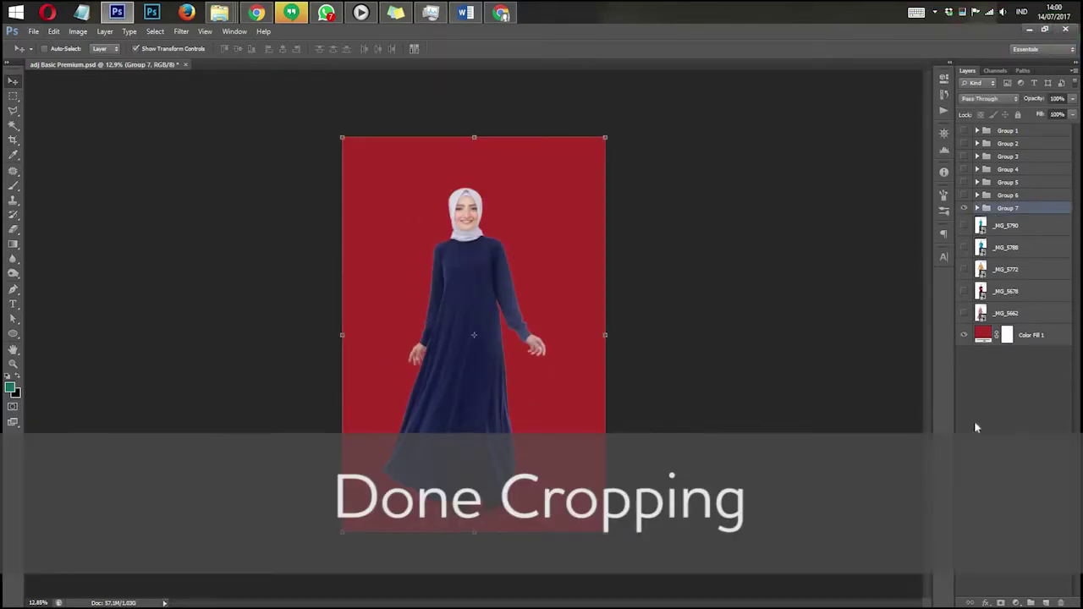
Try different background colours behind the model by editing the Color Fill 1 layer's colour, then accept one
double_click(983, 335)
left_click(707, 417)
mouse_move(729, 449)
left_mouse_down()
mouse_move(660, 355)
mouse_move(708, 367)
mouse_move(678, 432)
left_mouse_up()
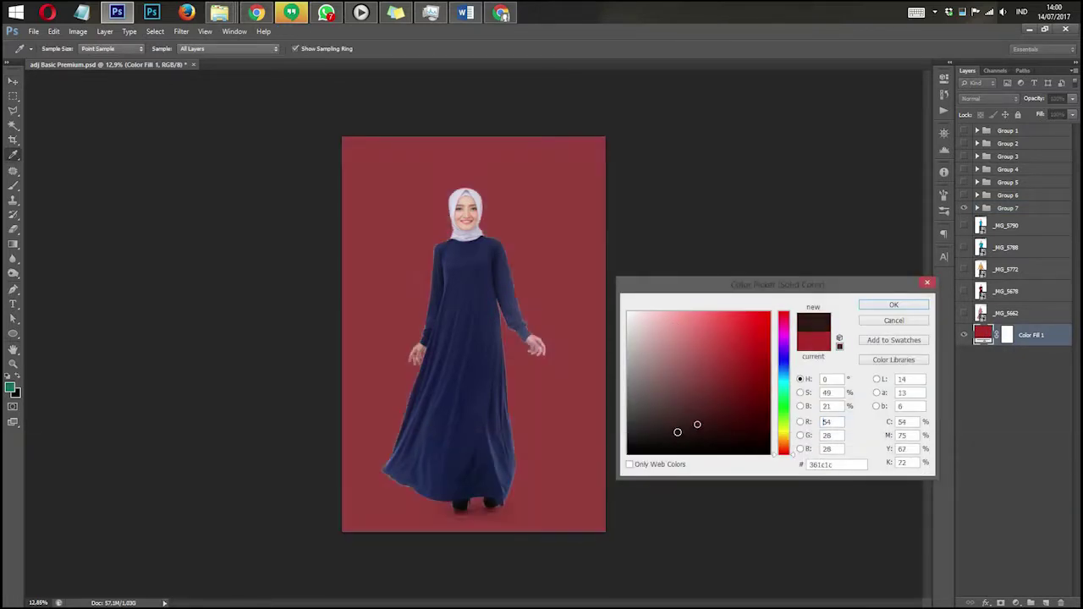
left_click_drag(786, 402, 784, 373)
left_click_drag(756, 350, 708, 380)
left_click(479, 322)
left_click(917, 307)
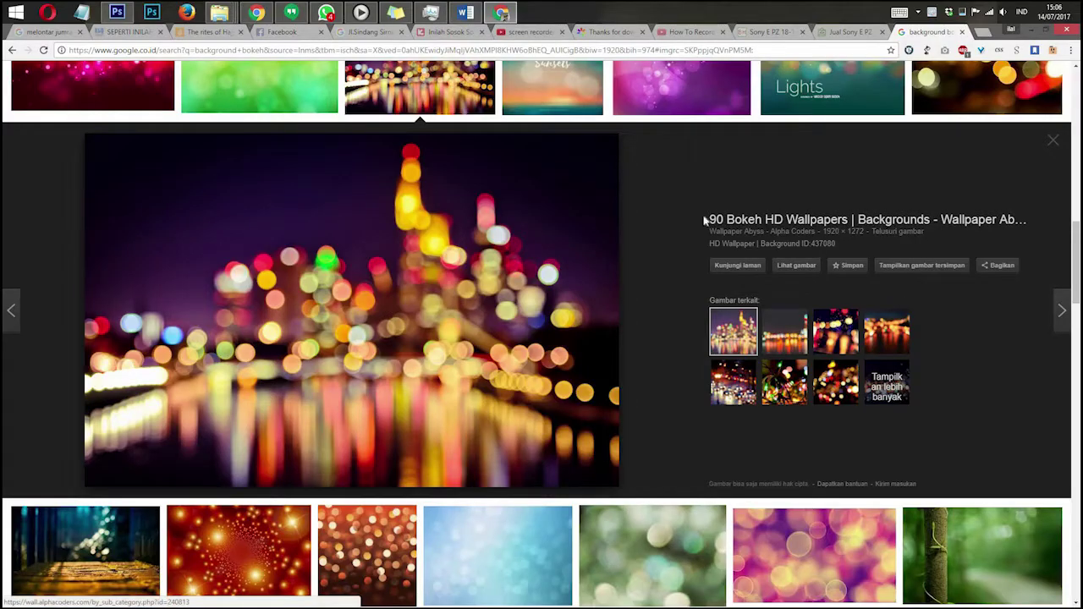
Switch to the browser and copy the 1920 × 1272 bokeh city-lights wallpaper from the Google image results
left_click_drag(708, 220, 1026, 220)
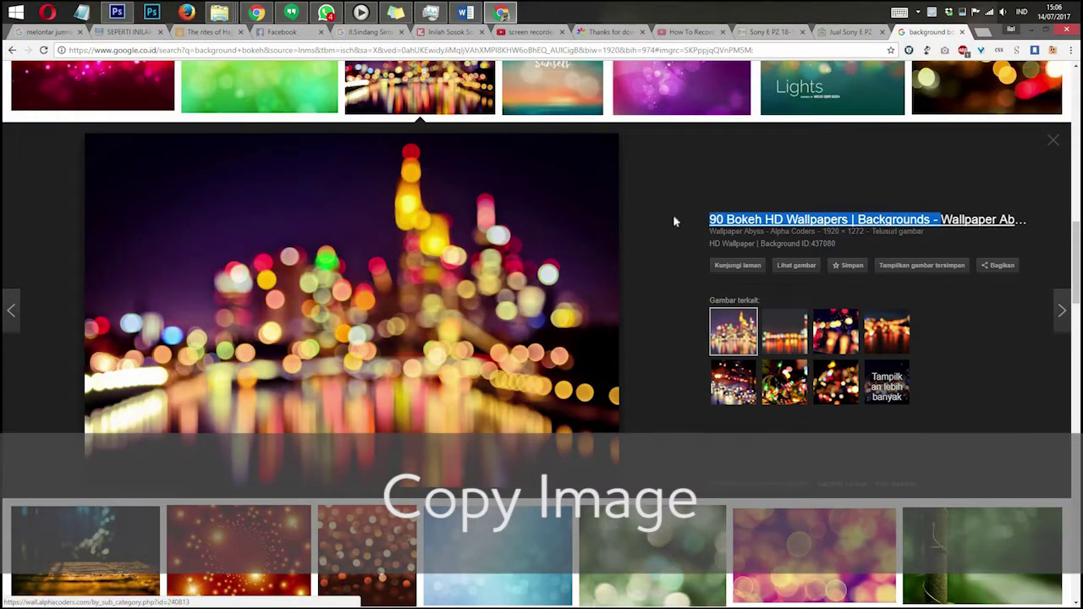
left_click(674, 220)
right_click(474, 260)
left_click(513, 384)
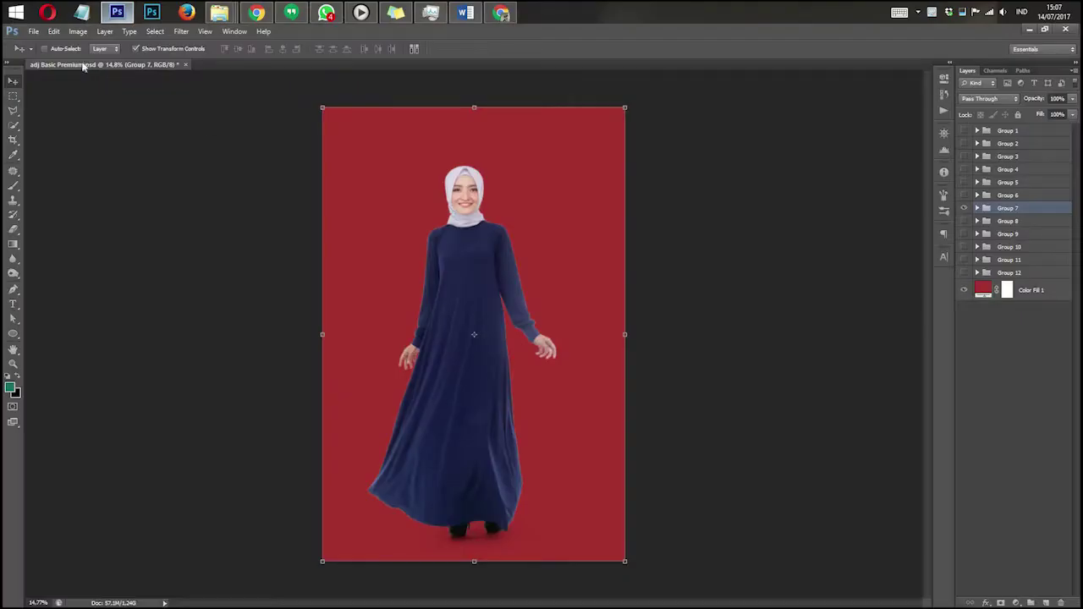
In Photoshop, create a new 1920 × 1272 px document from the Clipboard preset and paste the bokeh wallpaper into it
left_click(33, 31)
left_click(38, 44)
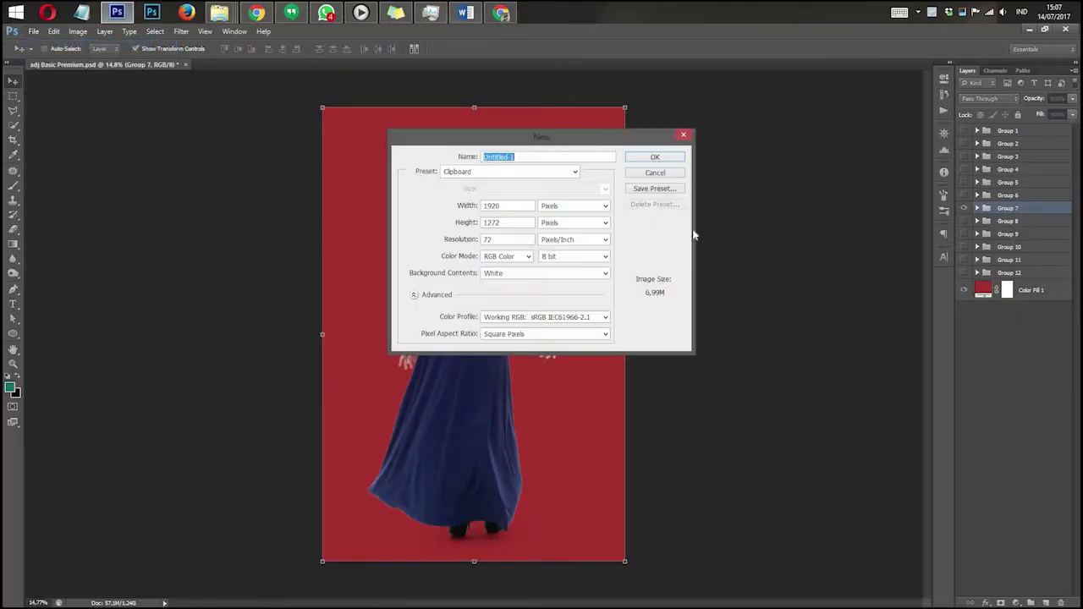
left_click(666, 160)
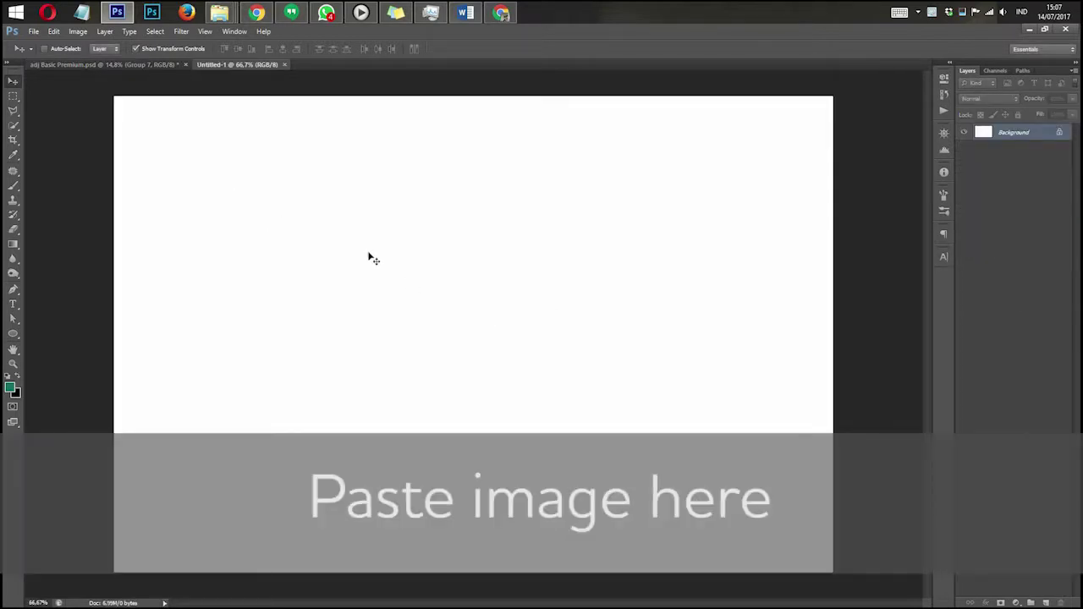
key("ctrl+v")
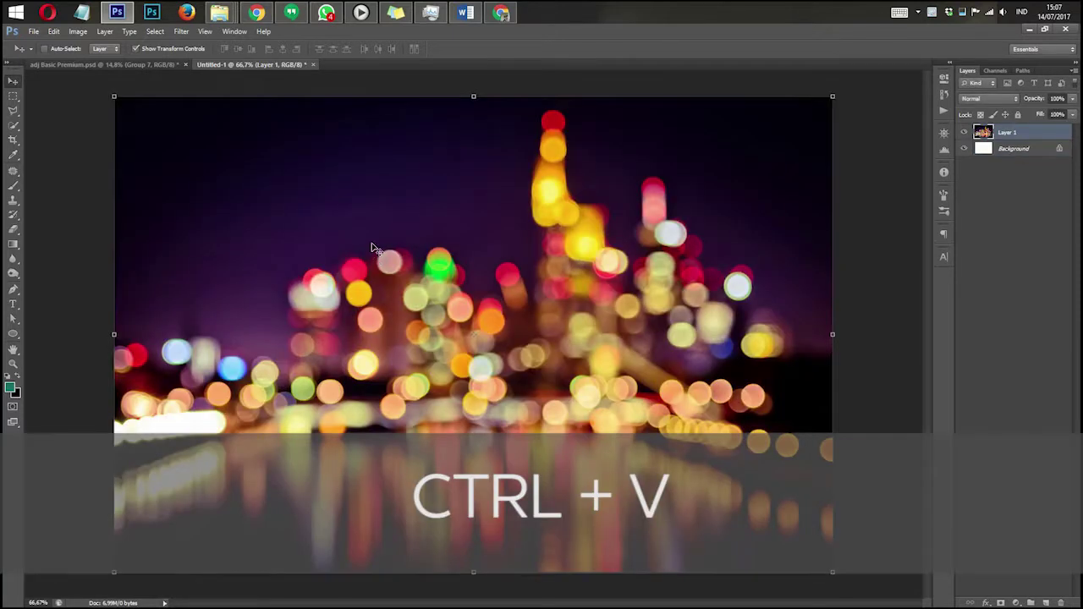
Copy Group 7 with the cut-out model from adj Basic Premium.psd into the Untitled-1 bokeh document
left_click(148, 68)
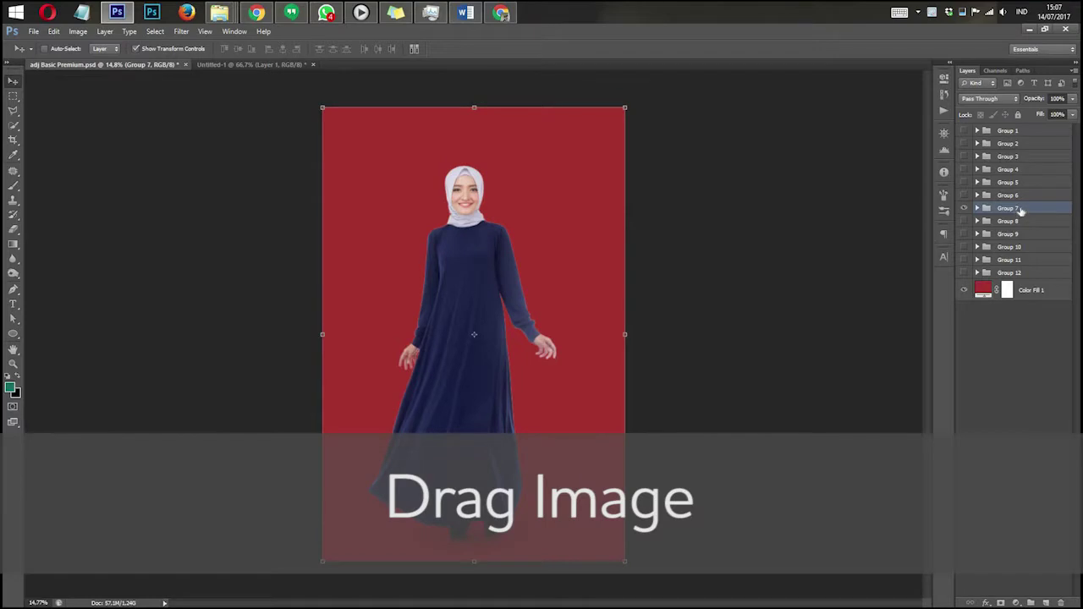
left_click_drag(401, 172, 460, 301)
scroll(490, 355, "down", 13)
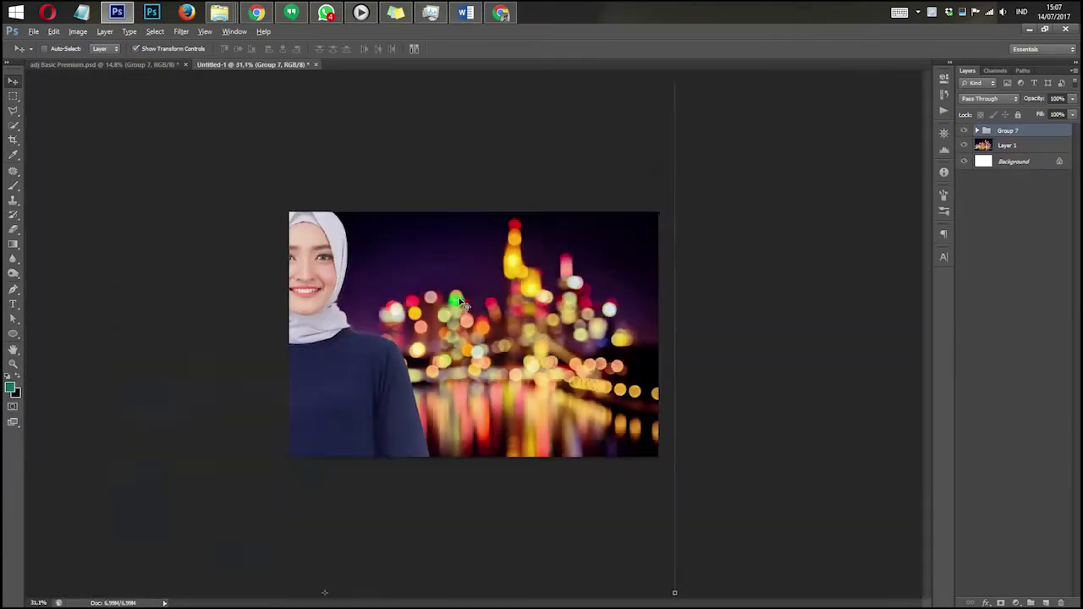
Scale Group 7 to about 64%, rotate it about 2° and place the model in the left half of the bokeh image
left_click_drag(504, 382, 599, 373)
key("ctrl+t")
left_click_drag(642, 231, 540, 387)
left_click_drag(493, 474, 526, 327)
scroll(499, 319, "up", 10)
scroll(498, 319, "up", 2)
left_click_drag(810, 392, 815, 404)
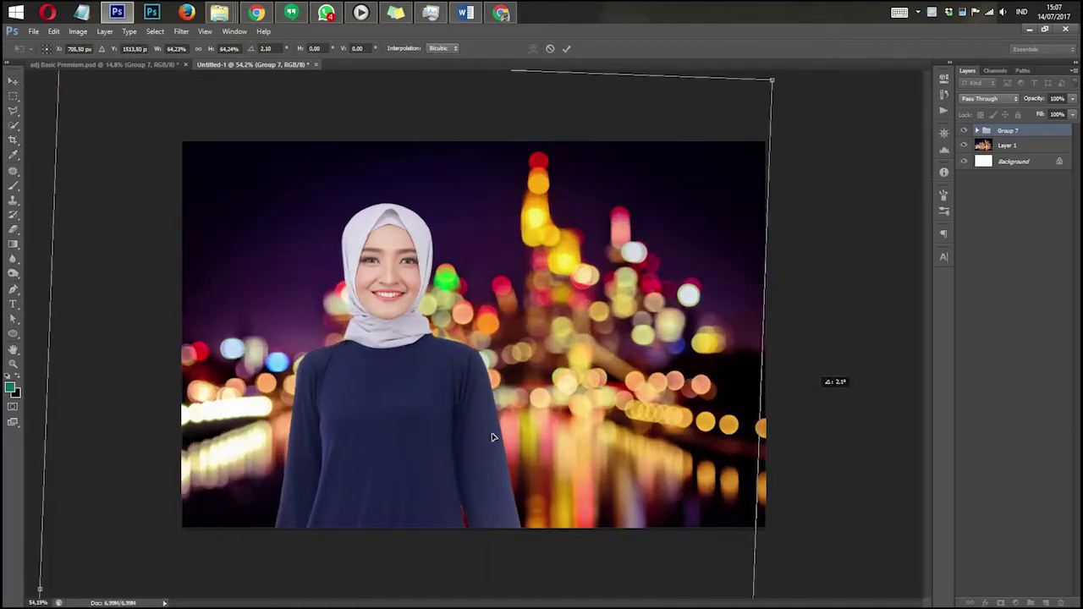
left_click_drag(494, 437, 477, 430)
key("Return")
left_click_drag(613, 397, 600, 401)
Open Color Balance for the _MG_5792 layer, raise the midtones' blue level to +30 and adjust the other midtone levels
left_click(998, 349)
scroll(407, 286, "up", 5)
left_click_drag(407, 286, 497, 260)
scroll(497, 259, "down", 3)
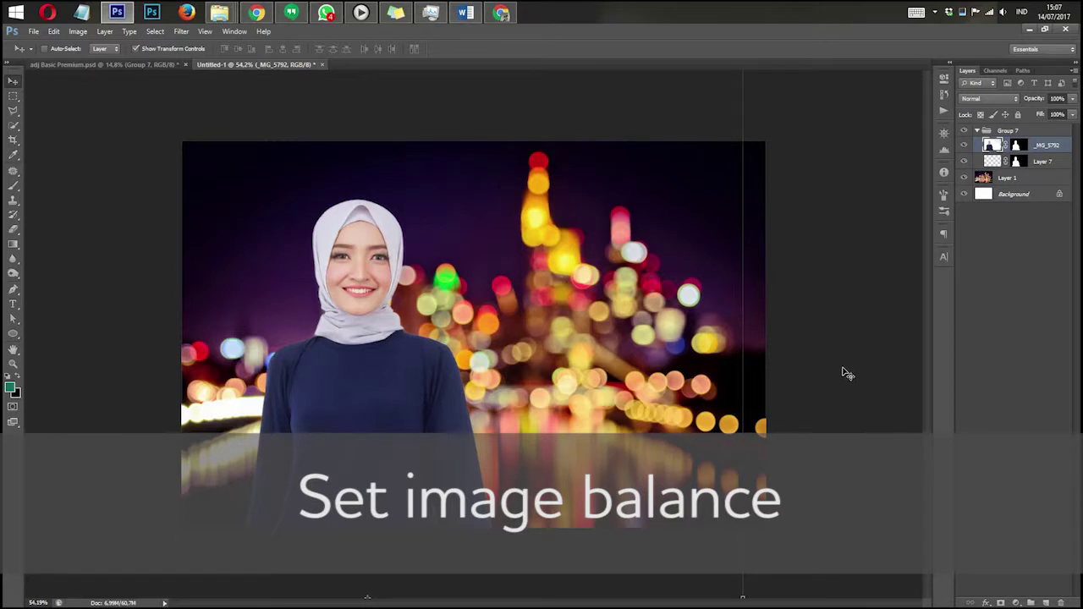
key("ctrl+u")
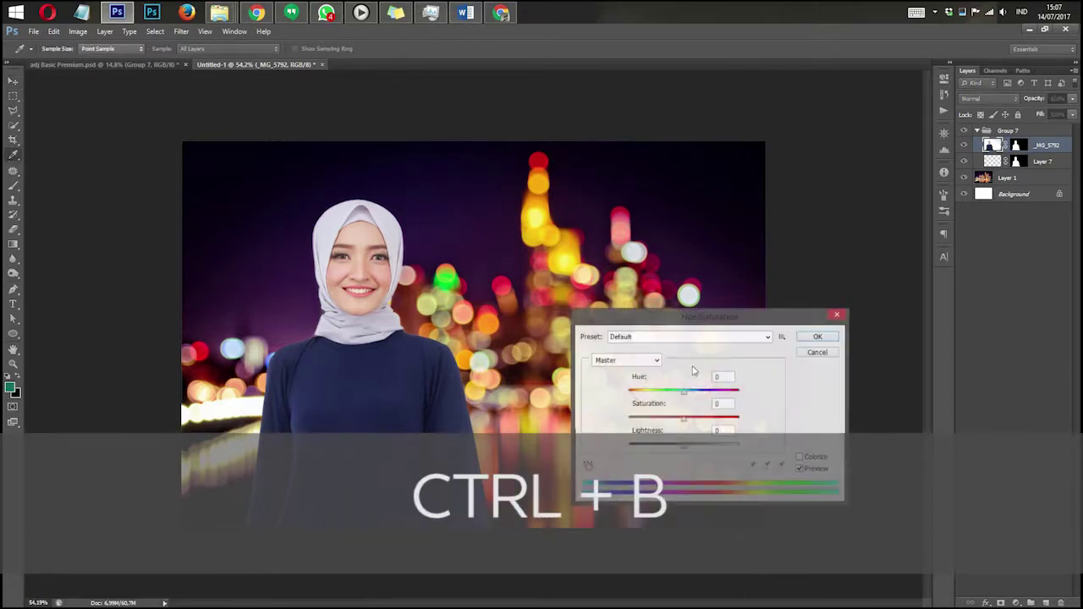
left_click(837, 251)
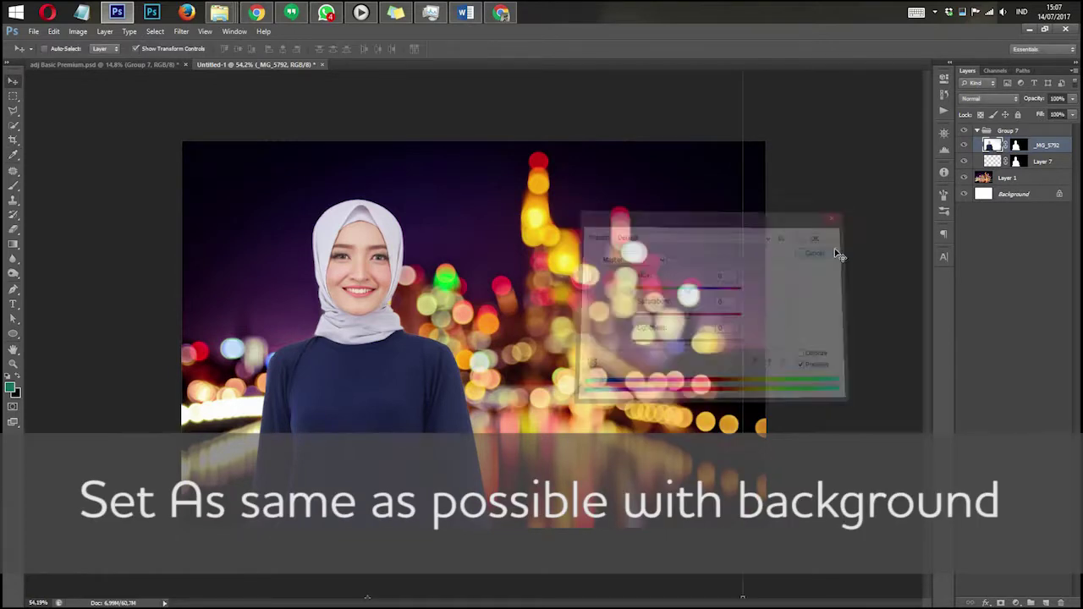
key("ctrl+b")
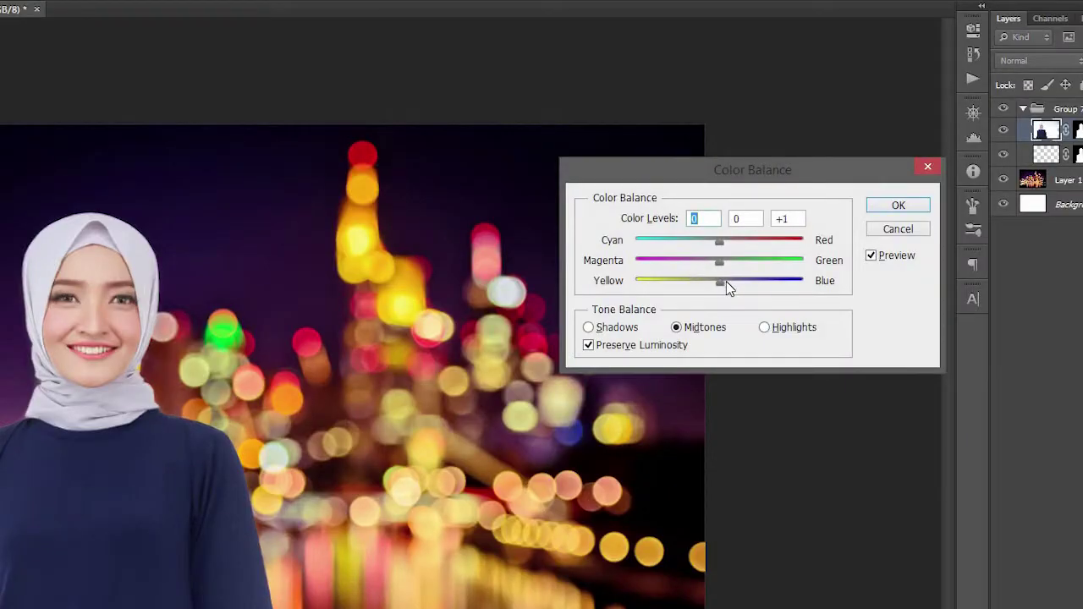
left_click_drag(725, 280, 744, 282)
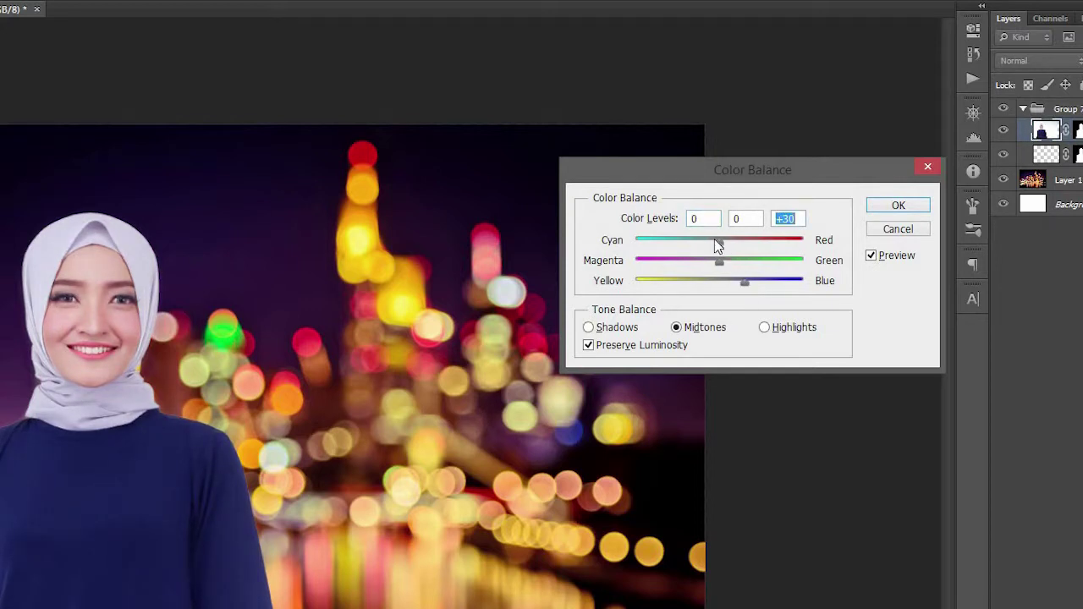
left_click_drag(708, 244, 729, 269)
Set the shadows of the _MG_5792 layer to -14, +3 and -15 and accept the Color Balance
left_click(603, 328)
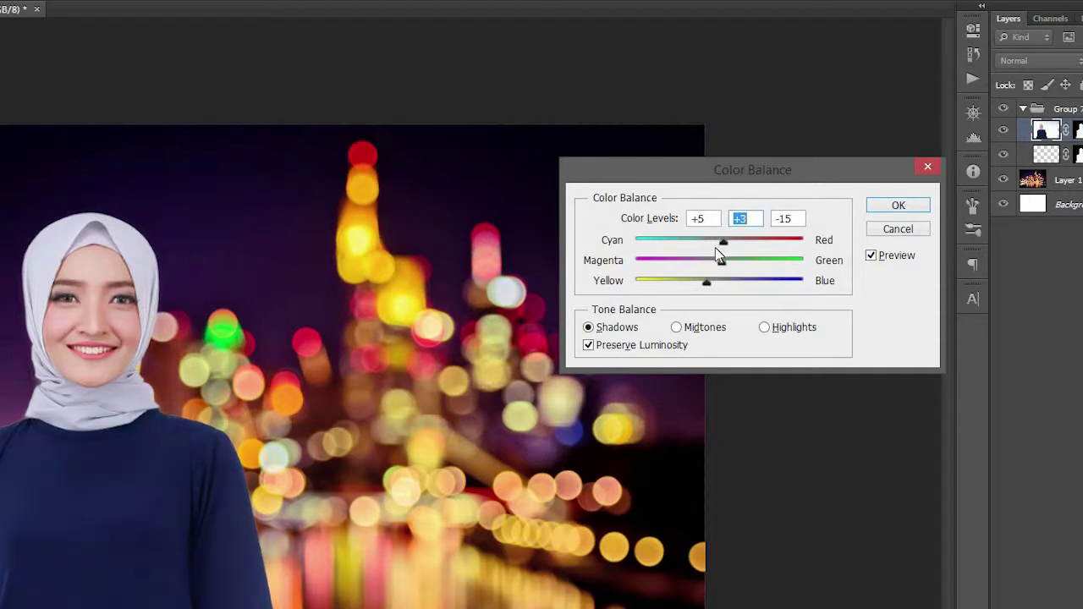
left_click_drag(717, 261, 707, 256)
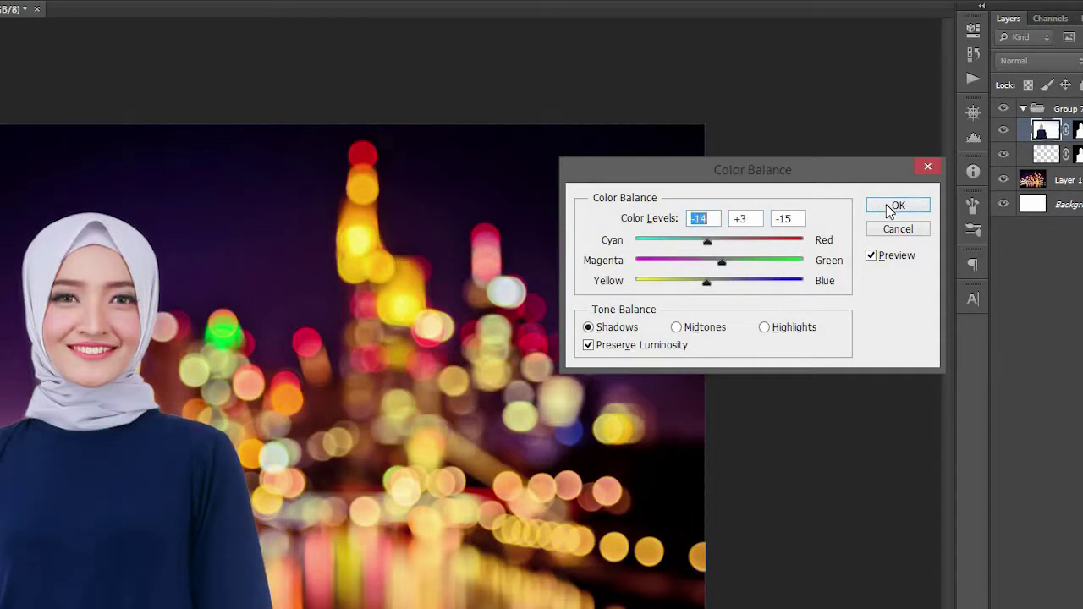
left_click(897, 206)
Add a Levels adjustment layer clipped to _MG_5792 with input levels 24, 1.14 and 233
left_click(1030, 132)
left_click(1050, 145)
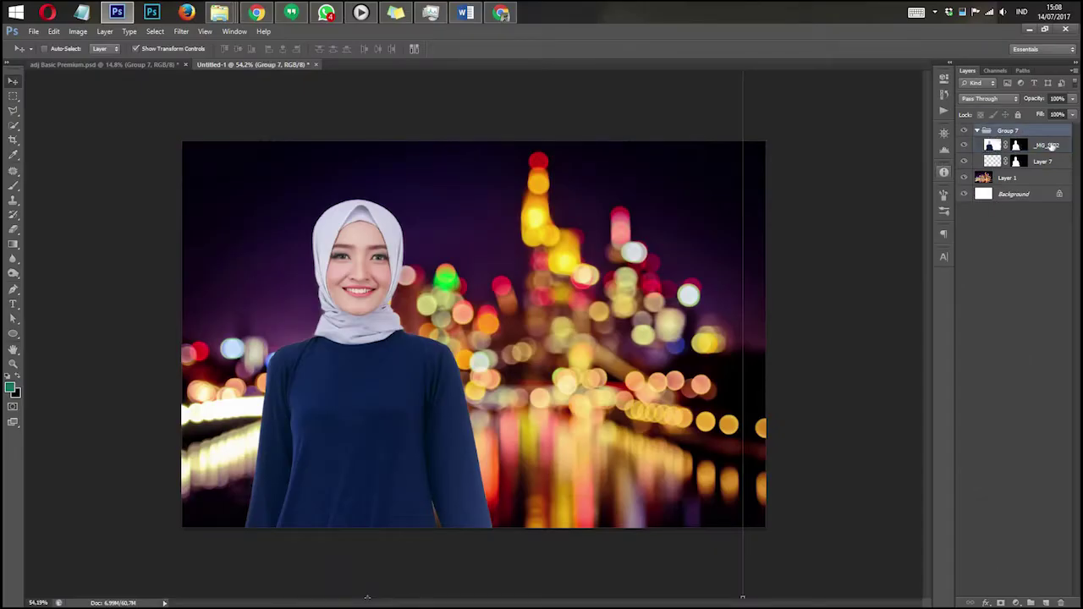
left_click(1016, 602)
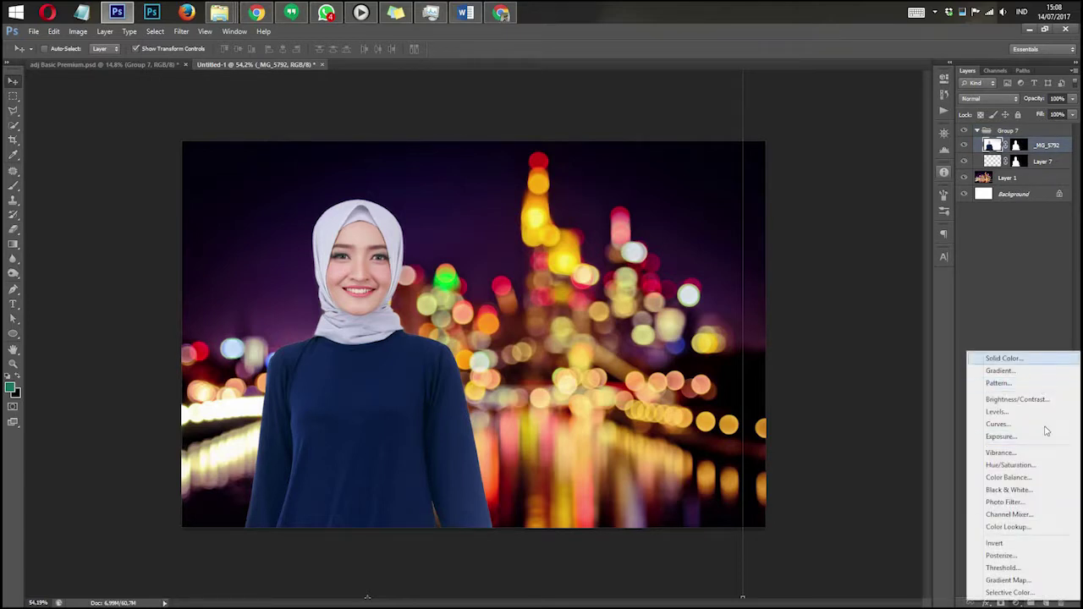
left_click(1047, 413)
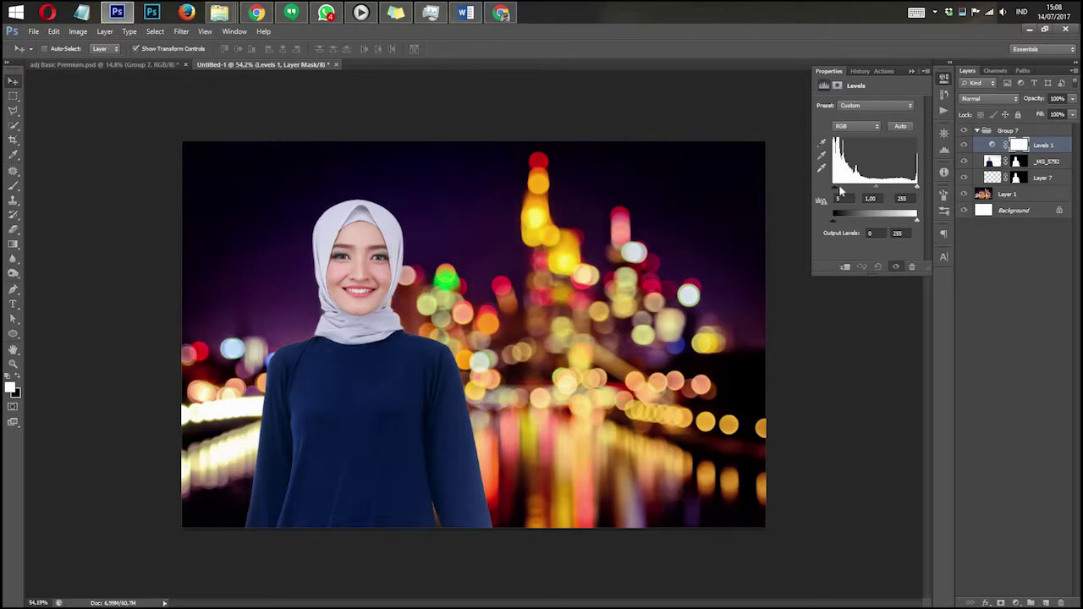
left_click_drag(839, 191, 840, 192)
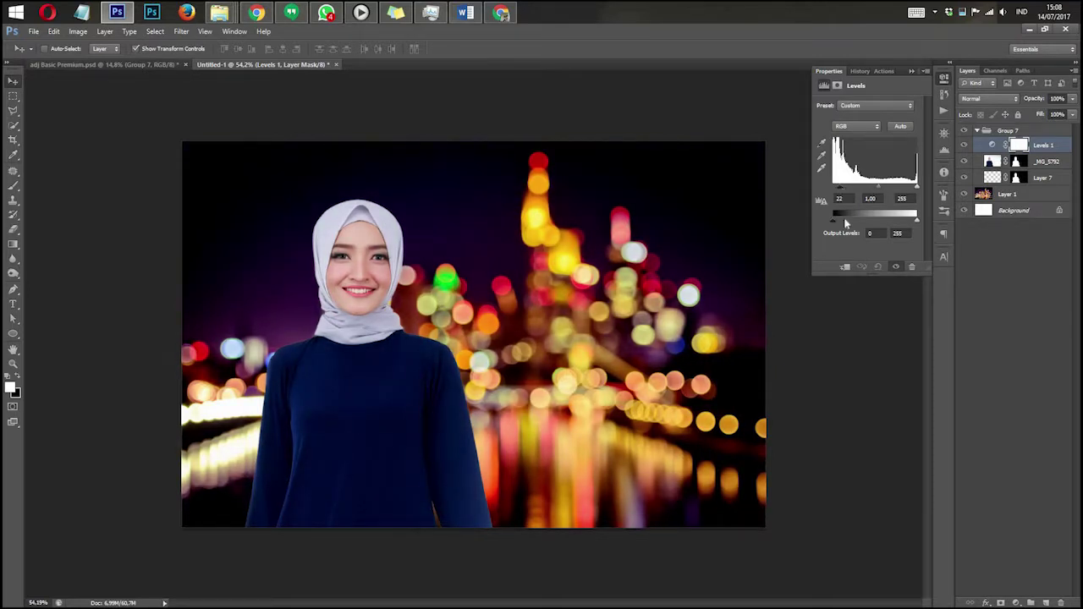
left_click(847, 268)
left_click_drag(840, 189, 914, 193)
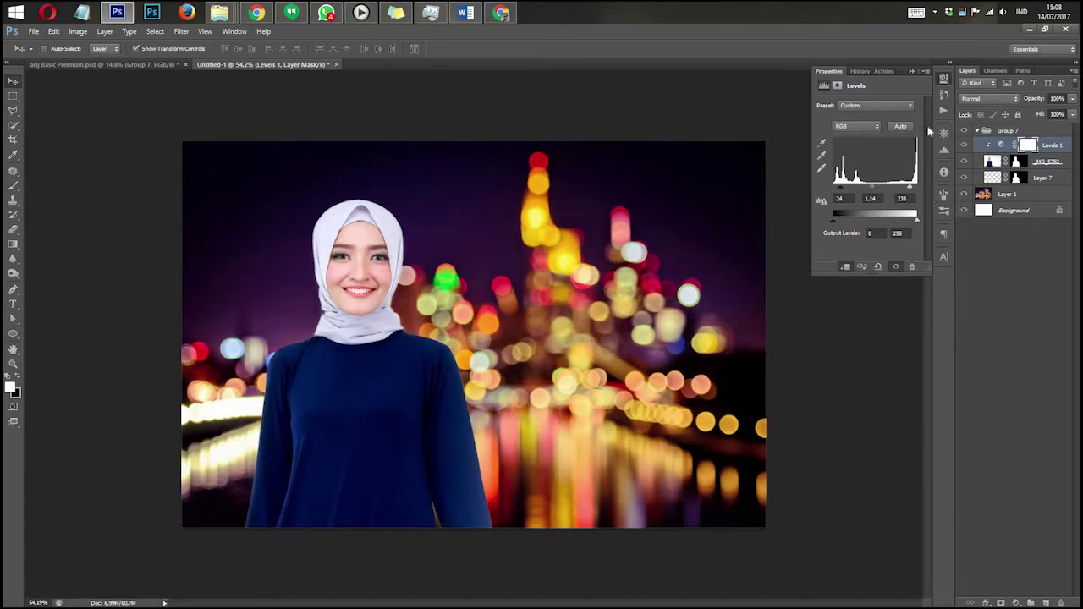
left_click(943, 82)
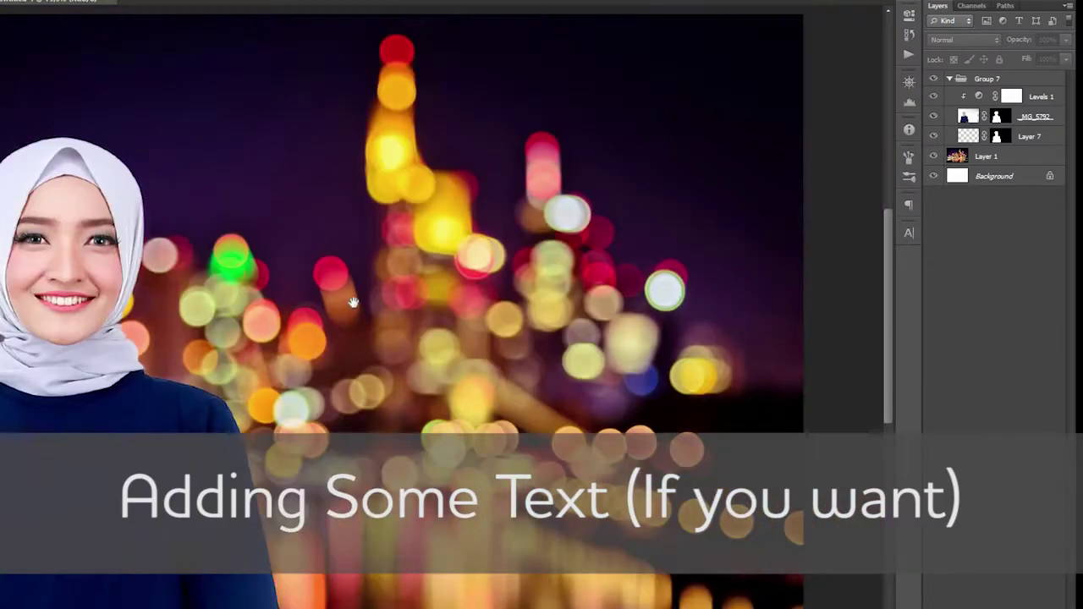
Add a text layer starting with "New" on the bokeh background beside the model and enlarge it
left_click_drag(353, 303, 344, 209)
left_click(299, 218)
type("New co")
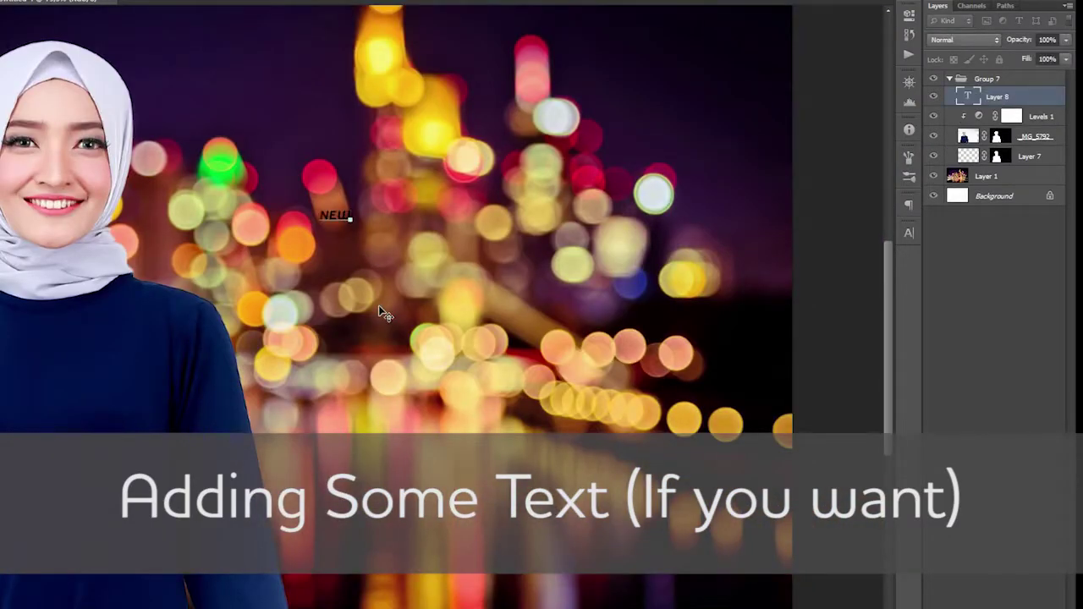
type("llection")
key("ctrl+Return")
left_click_drag(330, 303, 432, 396)
key("ctrl+t")
left_click_drag(456, 321, 699, 352)
key("Return")
left_click_drag(487, 460, 458, 386)
Edit the text layer so that it reads "New Hijab"
key("t")
left_click_drag(421, 254, 721, 248)
key("BackSpace")
type("Hijab")
key("ctrl+Return")
Duplicate the New Hijab text just below itself and change the copy to "Collection"
left_click_drag(677, 313, 677, 354)
triple_click(614, 296)
type("Collection")
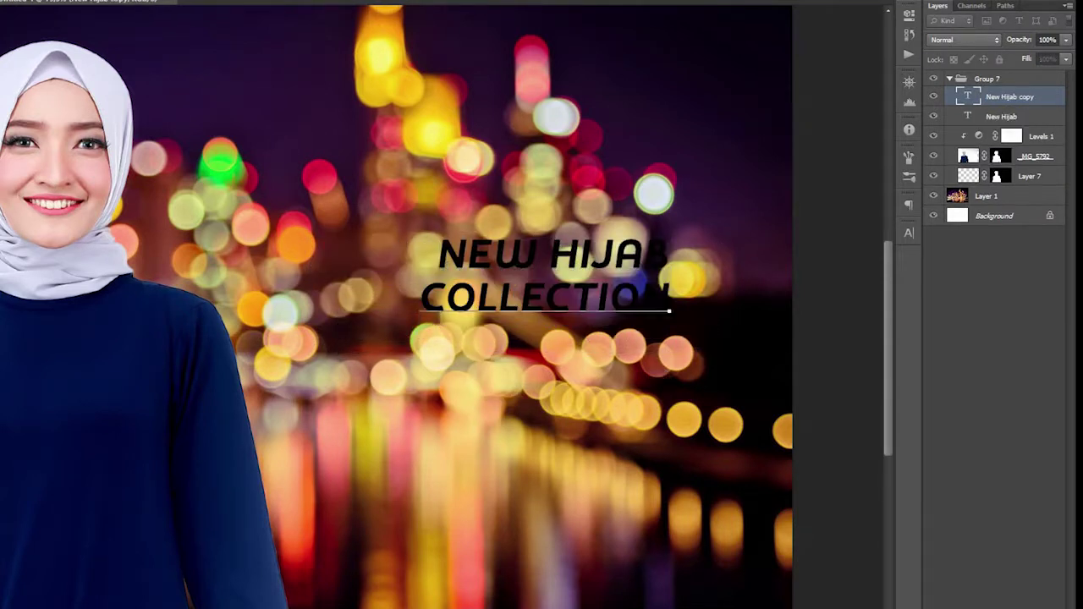
key("ctrl+Return")
Select the New Hijab and Collection text layers together and enlarge them beside the model
left_click(463, 258, "ctrl")
left_click_drag(462, 362, 451, 368)
left_click(457, 300, "ctrl+shift")
key("ctrl+t")
left_click_drag(421, 314, 291, 348)
key("Return")
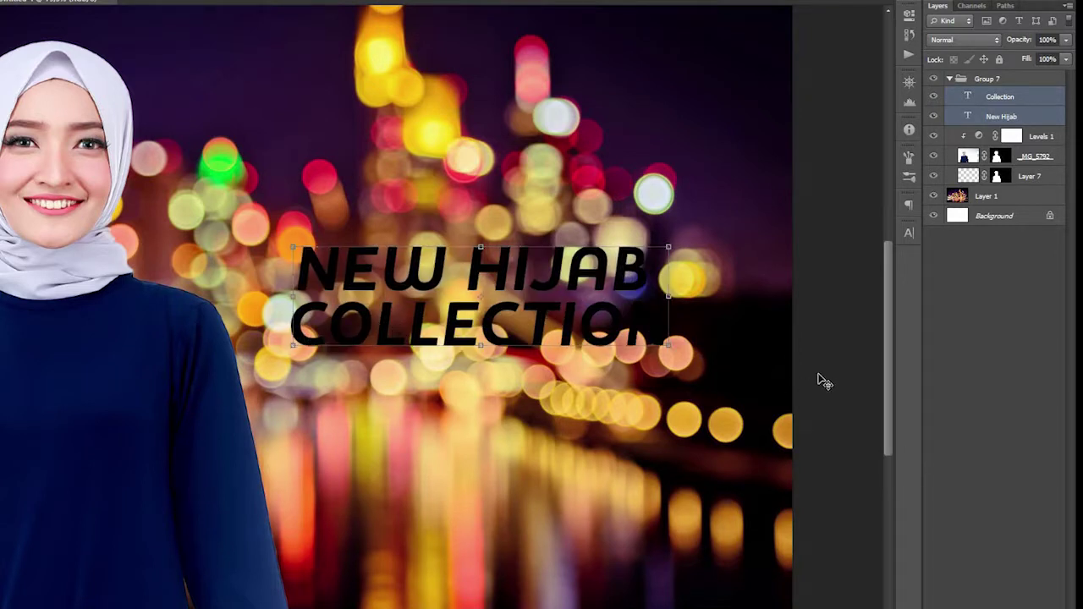
left_click(644, 290, "ctrl")
left_click_drag(650, 312, 627, 305)
key("Return")
Move both text layers out of Group 7 to the top of the layer stack and shift the headline slightly
scroll(551, 280, "down", 2)
left_click(1025, 96, "shift")
left_click_drag(1027, 89, 1028, 70)
left_click(988, 118)
left_click_drag(751, 337, 739, 334)
left_click(487, 330, "ctrl")
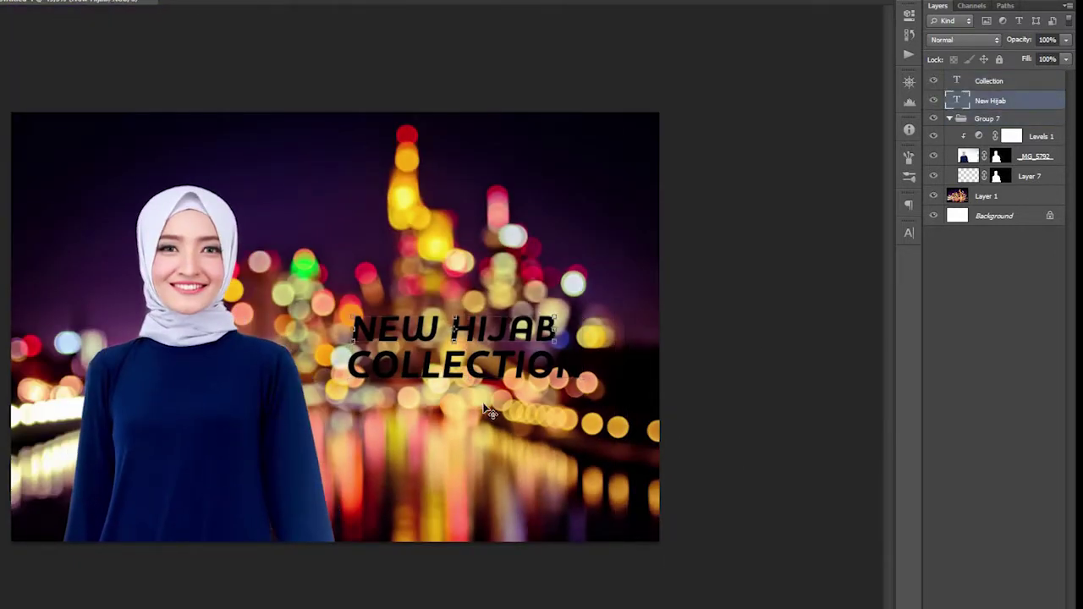
left_click(491, 369, "ctrl+shift")
left_click_drag(822, 460, 813, 452)
Colour the New Hijab and Collection text with a cream tone sampled from the background lights
left_click(1007, 99)
left_click(1004, 87, "shift")
left_click(909, 232)
left_click(864, 309)
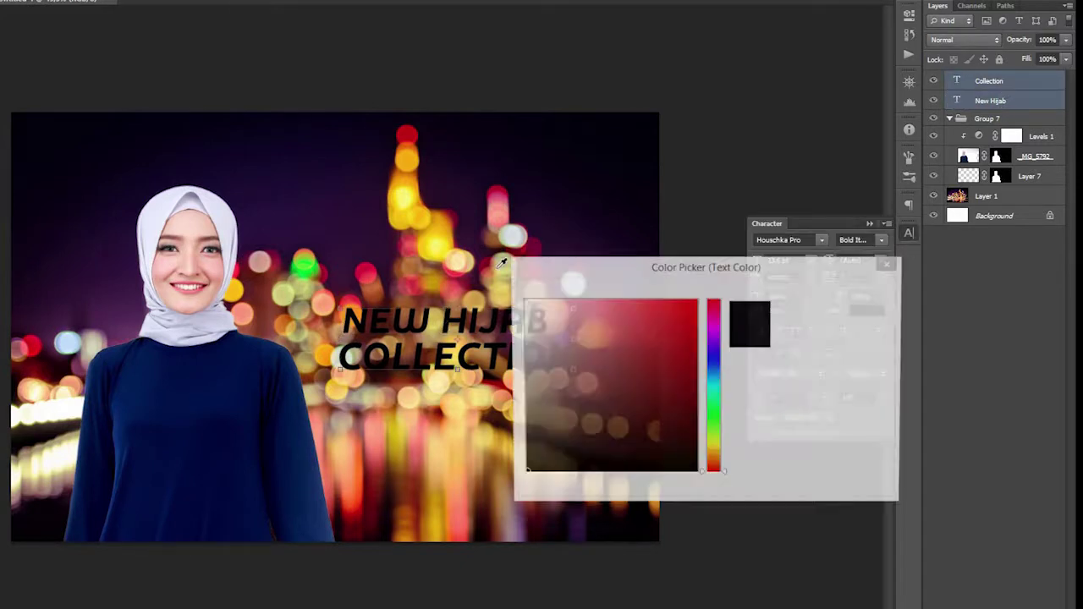
left_click(457, 259)
left_click_drag(783, 265, 920, 318)
left_click(965, 347)
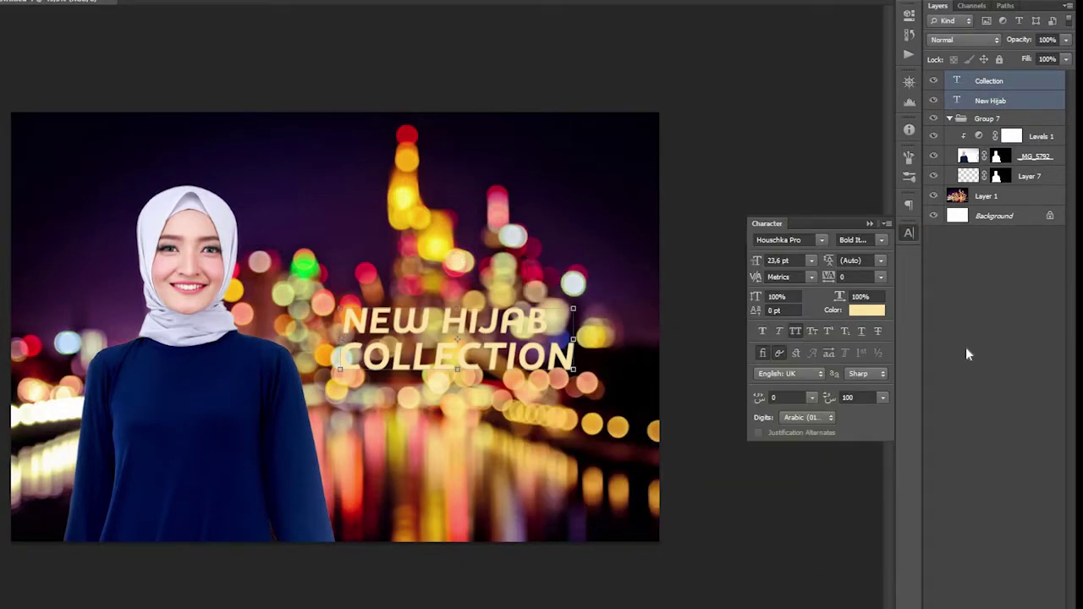
Set the text colour of the New Hijab and Collection layers to white
left_click(877, 315)
left_click(665, 362)
left_click(958, 354)
left_click(908, 235)
Shrink the New Hijab line slightly, keeping it aligned above the Collection line
left_click(735, 270, "ctrl")
scroll(334, 324, "up", 4)
left_click(450, 322, "ctrl")
left_click_drag(646, 354, 620, 349)
key("Return")
left_click_drag(523, 408, 521, 417)
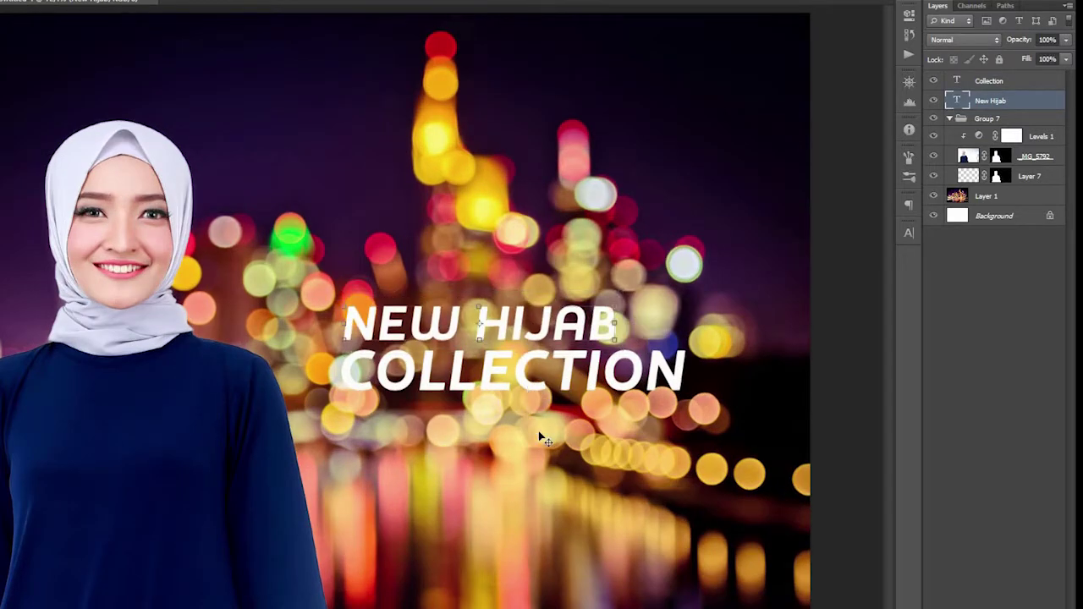
Enlarge the New Hijab and Collection lines together and reposition the headline beside the model
left_click(529, 387, "ctrl+shift")
left_click_drag(688, 305, 734, 289)
key("Return")
left_click_drag(572, 476, 565, 459)
left_click(824, 395, "ctrl")
Add a soft black Drop Shadow to the Collection layer with 61% opacity and 6 px distance
right_click(991, 80)
left_click(986, 88)
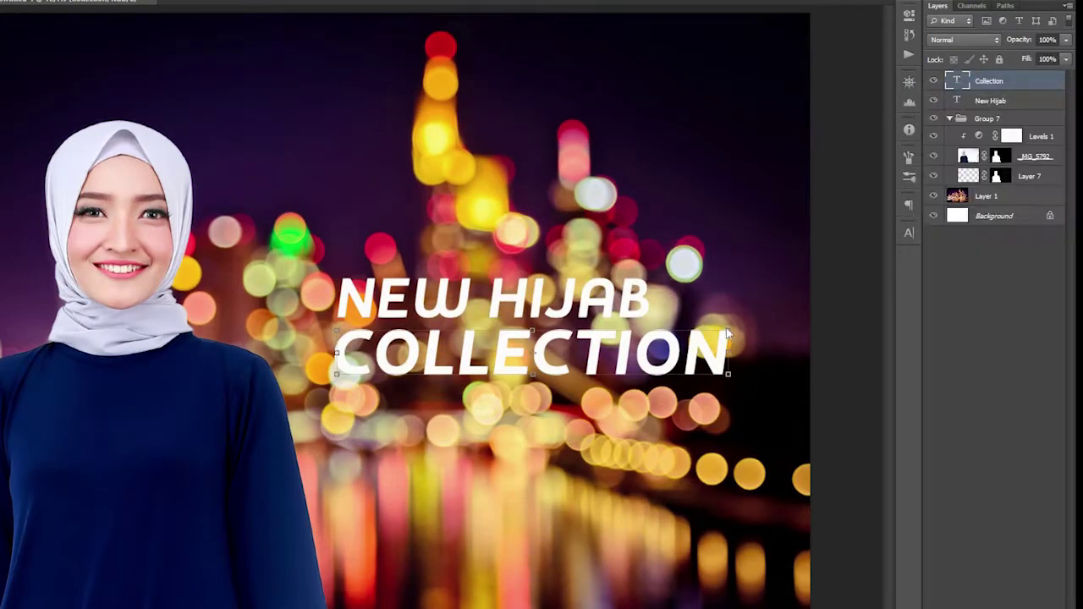
left_click_drag(722, 168, 691, 161)
left_click(646, 381)
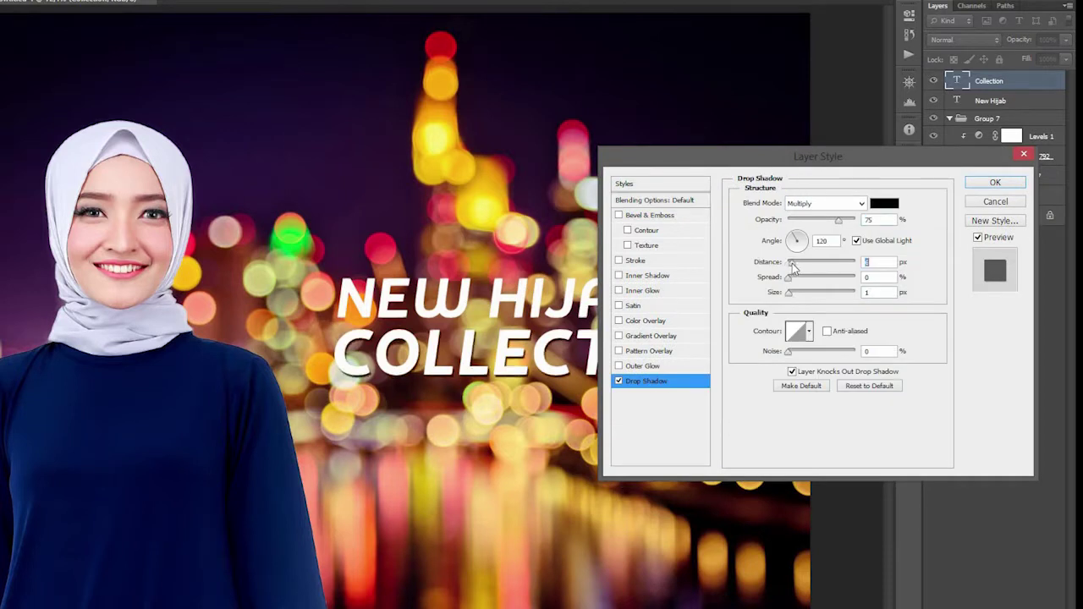
left_click_drag(789, 292, 793, 293)
left_click_drag(779, 220, 767, 221)
left_click_drag(793, 293, 796, 295)
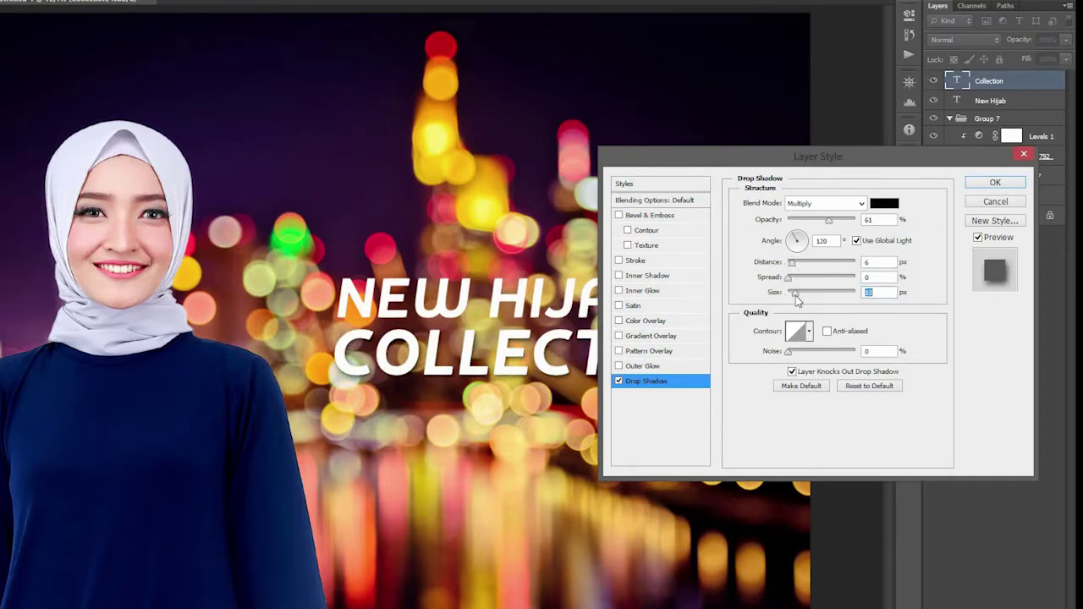
left_click(983, 184)
Copy the Collection layer's drop shadow style and paste it onto the New Hijab layer
right_click(990, 129)
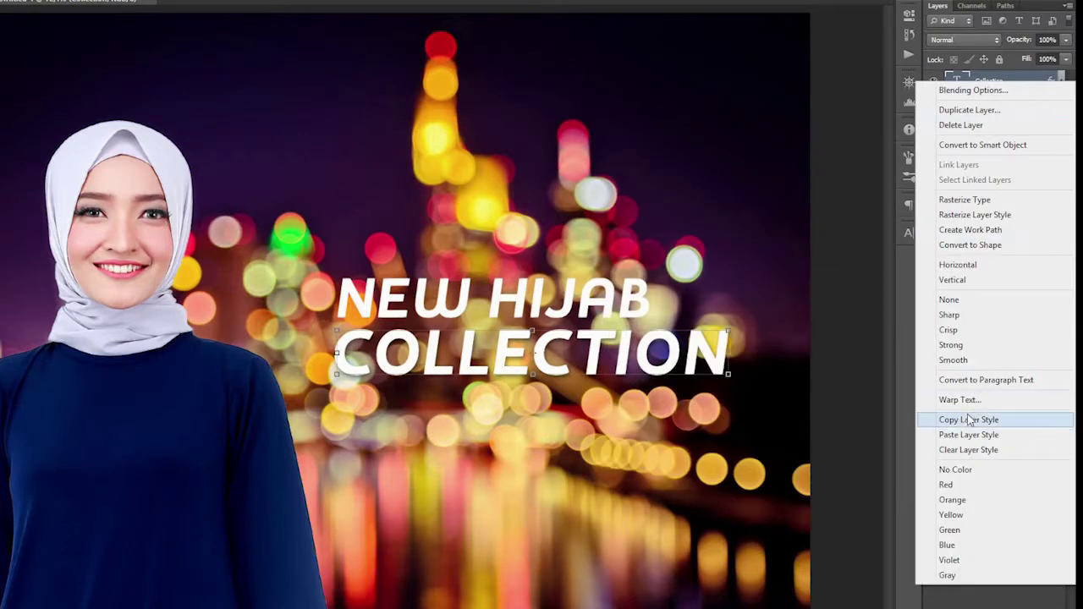
left_click(968, 481)
left_click(864, 453)
Add the text "Shop Now" on the background and place it below the Collection line
scroll(471, 401, "down", 3)
scroll(457, 380, "up", 4)
left_click_drag(445, 342, 488, 191)
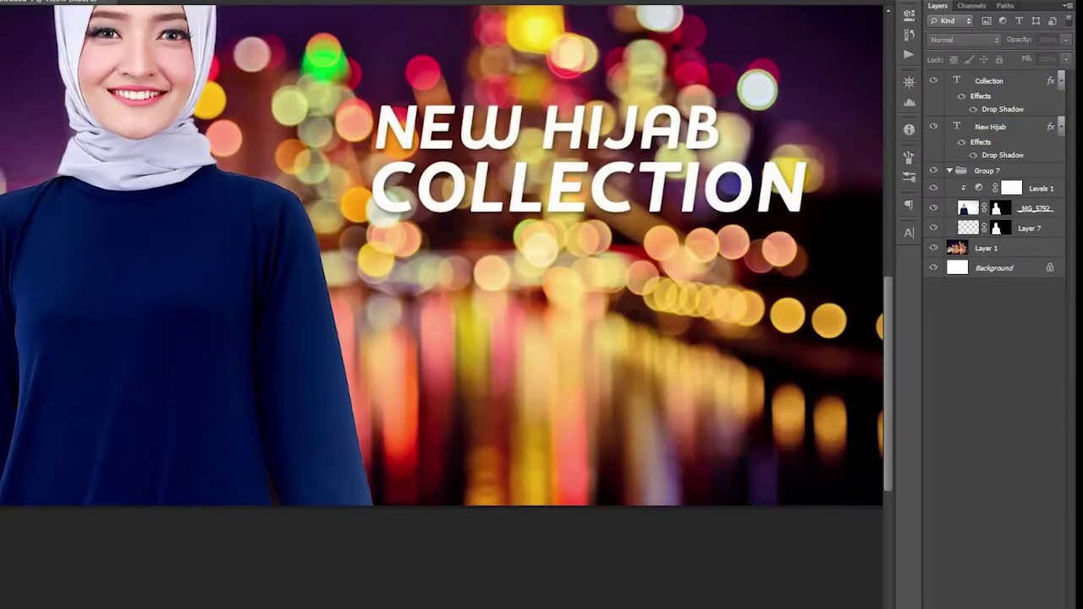
key("t")
left_click(425, 318)
type("Shop Now")
key("ctrl+Return")
key("v")
left_click_drag(402, 398, 437, 354)
Draw a rectangle behind the Shop Now text and fill it with the navy sampled from the model's dress
key("u")
left_click_drag(378, 256, 476, 288)
left_click_drag(988, 90, 983, 119)
double_click(953, 104)
left_click(297, 339)
key("Return")
Select the Shop Now text and its rectangle, enlarge them together and place the button below the headline
scroll(495, 415, "up", 5)
left_click_drag(377, 255, 433, 512)
key("v")
left_click(990, 82, "shift")
left_click_drag(483, 541, 483, 517)
scroll(483, 517, "down", 3)
left_click(483, 495)
scroll(493, 338, "up", 4)
left_click(540, 306)
left_click(586, 315, "shift")
left_click_drag(595, 323, 692, 359)
key("Return")
left_click_drag(592, 474, 519, 317)
left_click(483, 604)
Fine-tune the Shop Now button's size and nudge it into line with the headline's left edge
scroll(447, 435, "down", 4)
left_click(442, 404)
left_click_drag(406, 350, 407, 355)
left_click_drag(499, 380, 487, 381)
key("Return")
scroll(446, 378, "down", 5)
left_click(435, 577)
scroll(435, 576, "up", 3)
left_click(426, 424)
key("Left")
key("Left")
key("Left")
key("Return")
Duplicate the bokeh Layer 1 and move the copy into Group 7 above the Levels 1 layer
key("ctrl+0")
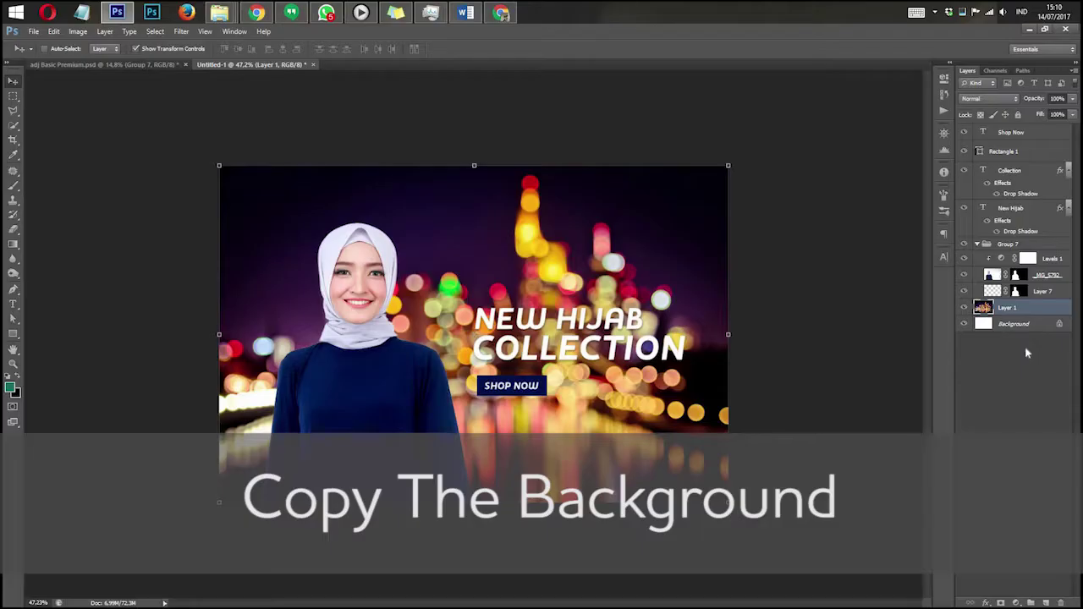
key("ctrl+j")
left_click_drag(1034, 311, 1041, 254)
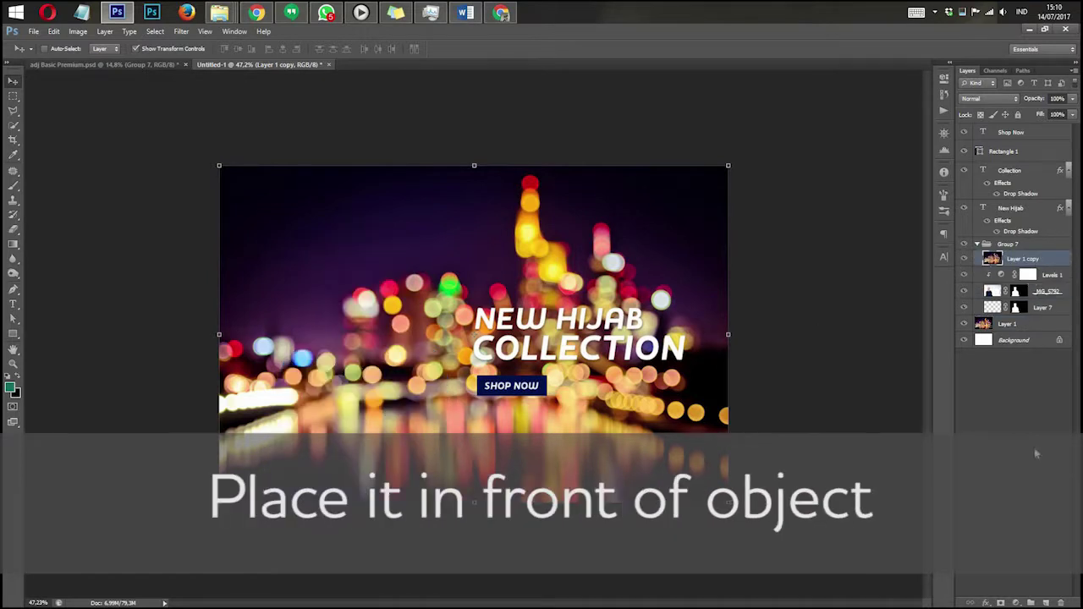
Set the blending mode of Layer 1 copy to Lighten
left_click(990, 99)
left_click(990, 99)
key("Down")
key("Down")
key("Down")
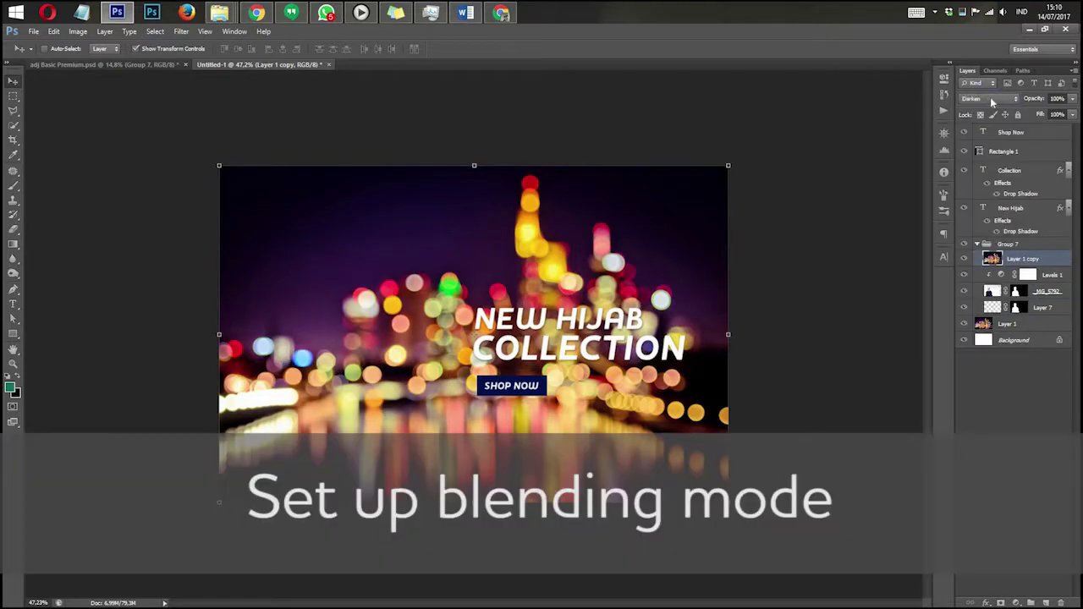
scroll(969, 133, "down", 4)
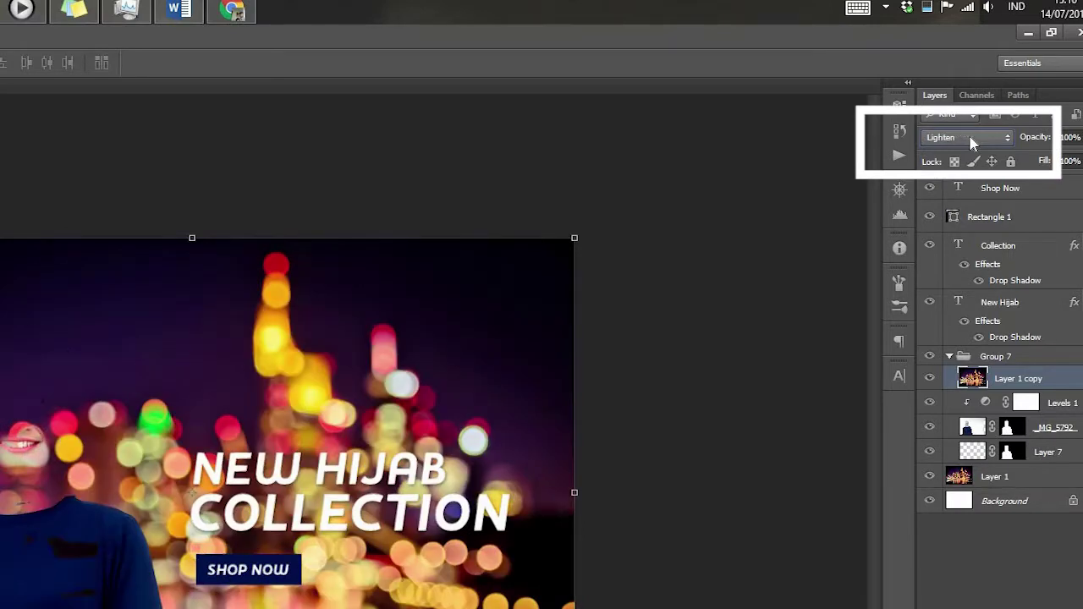
scroll(969, 133, "down", 1)
scroll(969, 134, "up", 1)
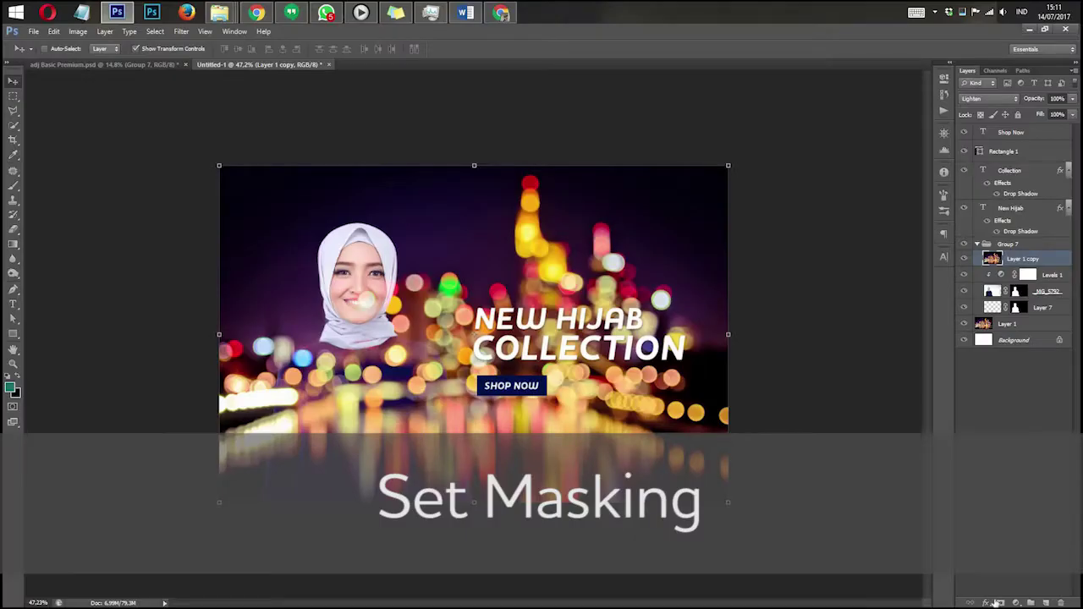
Add a layer mask to Layer 1 copy and invert it to black
left_click(1000, 603)
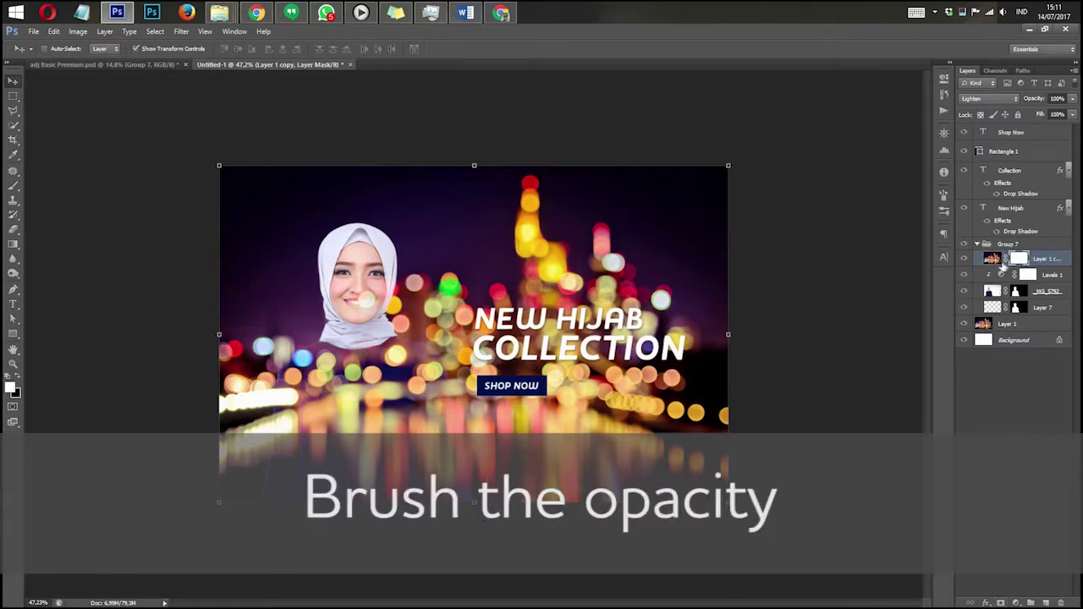
key("ctrl+i")
Paint the Layer 1 copy mask with a brush at 24% opacity and 31% flow along the model's sleeves and shoulder
key("b")
scroll(493, 475, "up", 2)
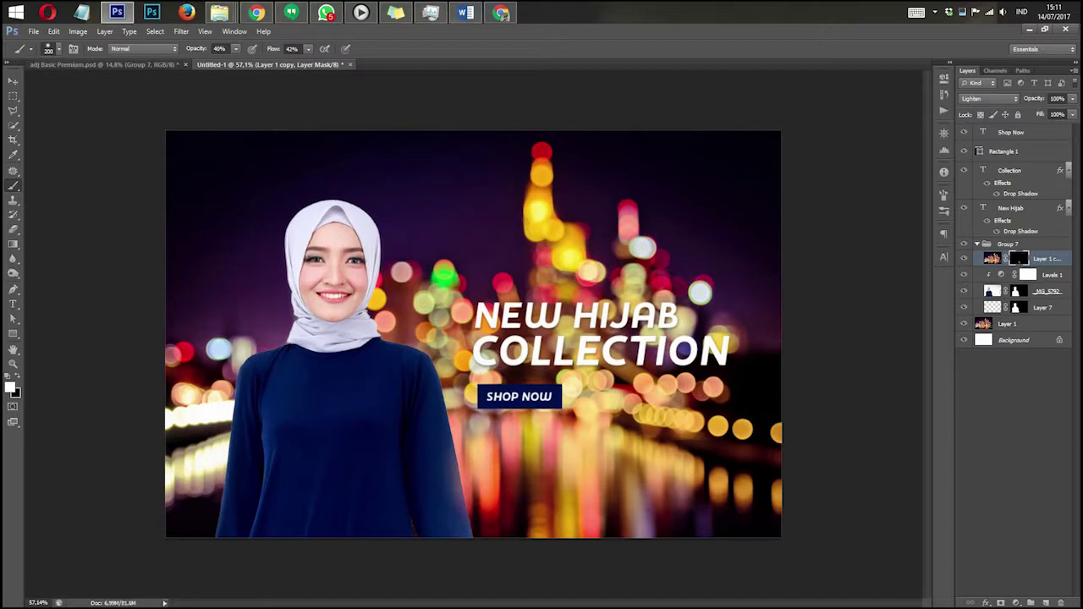
left_click_drag(195, 59, 193, 80)
left_click_drag(273, 54, 269, 66)
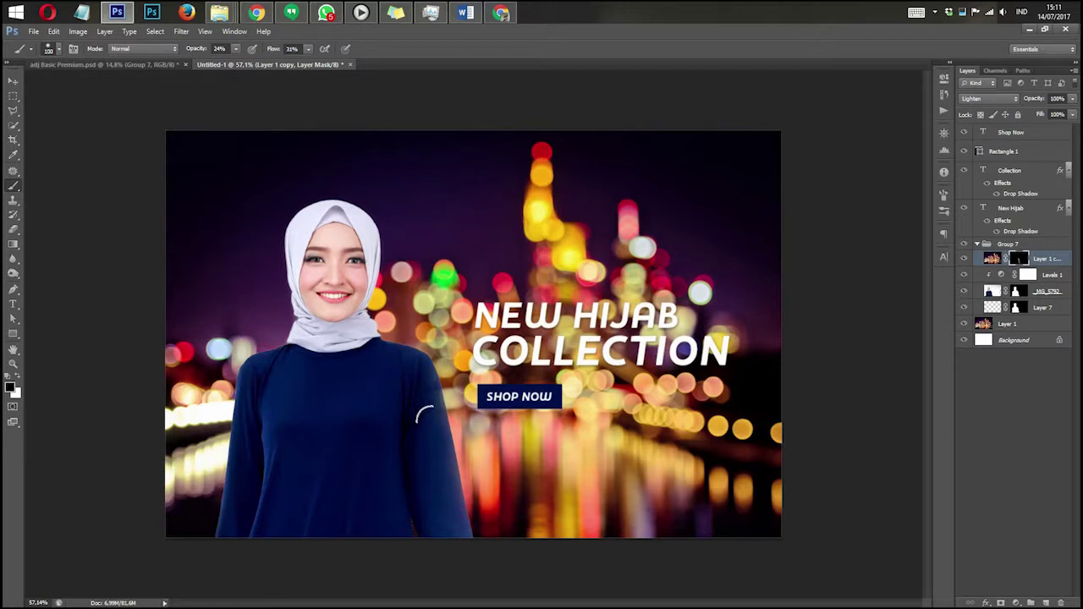
key("x")
left_click_drag(271, 328, 258, 347)
key("x")
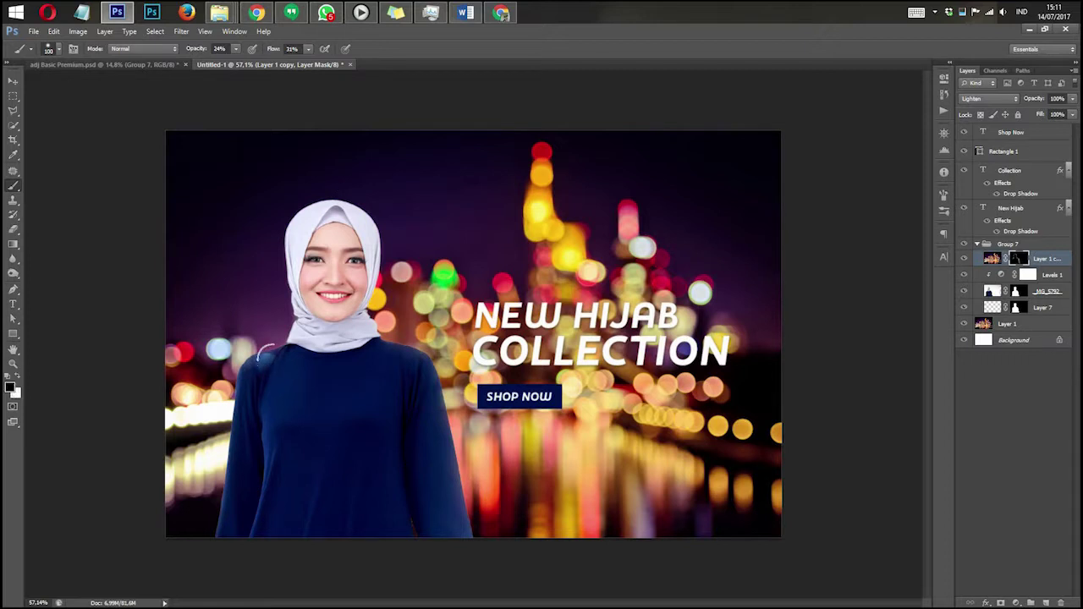
key("x")
left_click_drag(223, 408, 208, 533)
key("x")
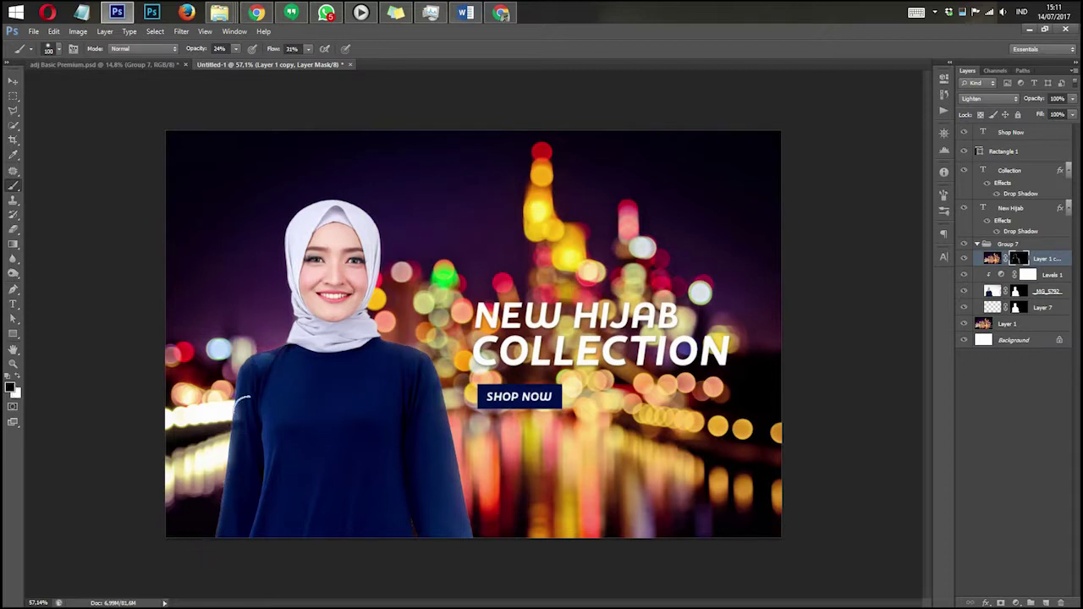
Switch Layer 1 copy to the Hard Light blending mode and paint its mask around the edges of the hijab
key("v")
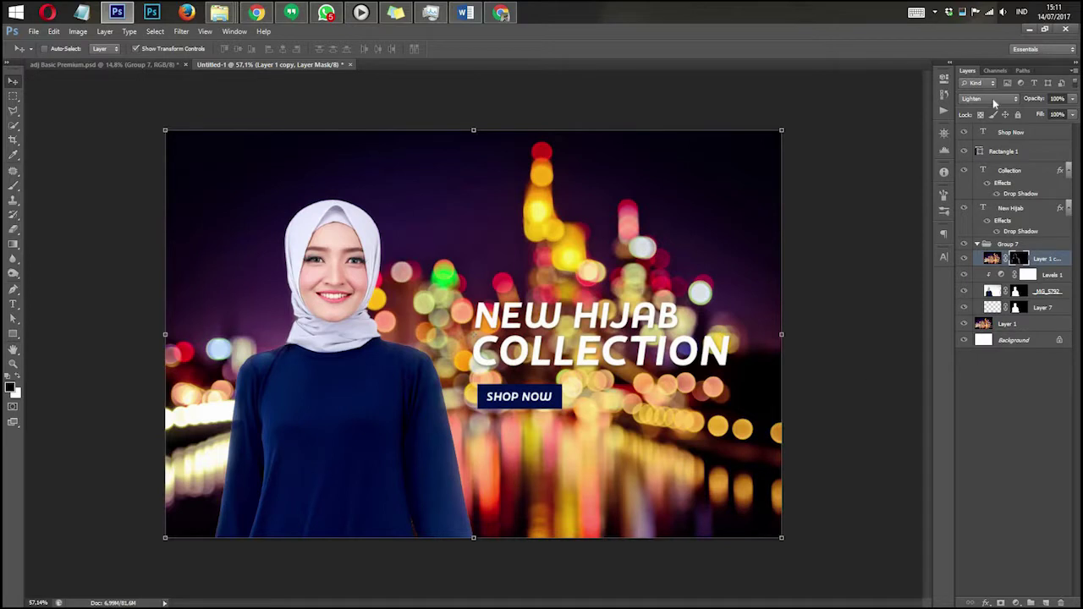
scroll(994, 101, "down", 7)
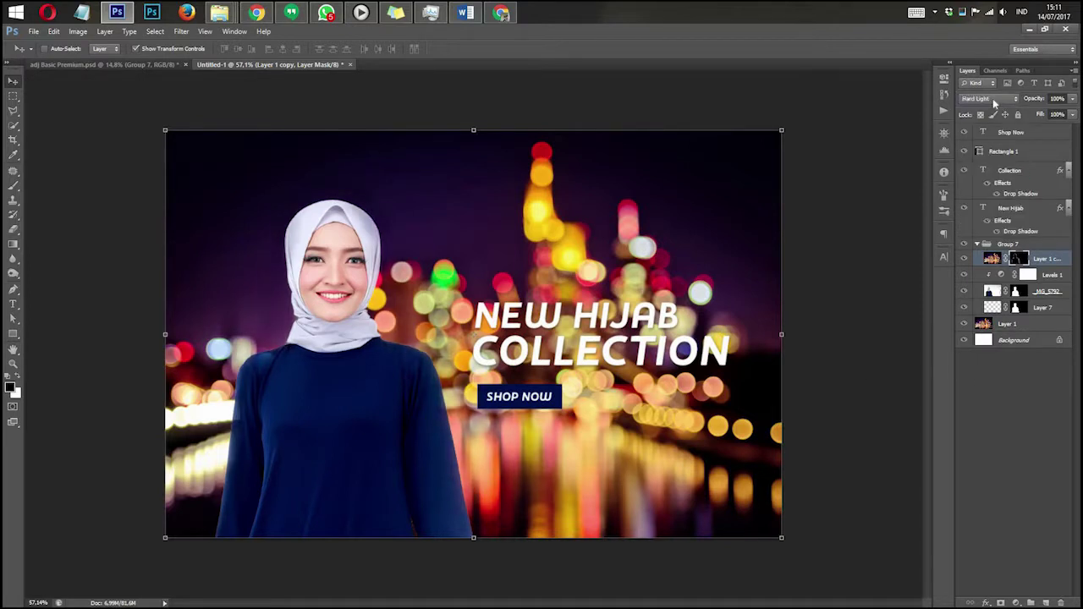
key("b")
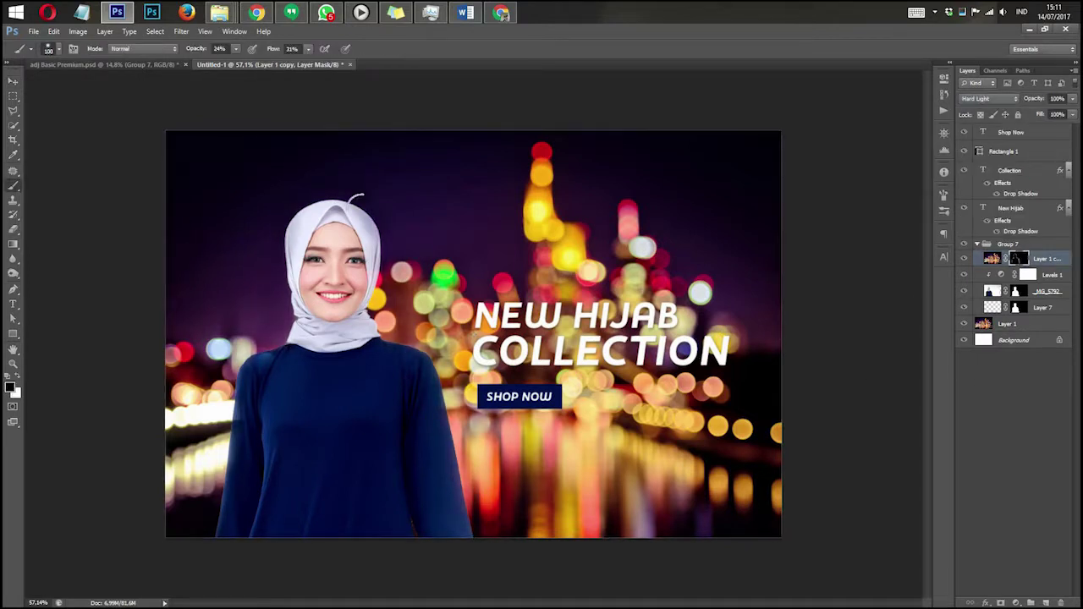
key("x")
mouse_move(289, 271)
left_mouse_down()
mouse_move(304, 203)
mouse_move(357, 213)
mouse_move(379, 340)
mouse_move(291, 312)
mouse_move(286, 260)
mouse_move(286, 330)
left_mouse_up()
key("x")
mouse_move(303, 227)
left_mouse_down()
mouse_move(293, 259)
mouse_move(308, 213)
mouse_move(378, 298)
left_mouse_up()
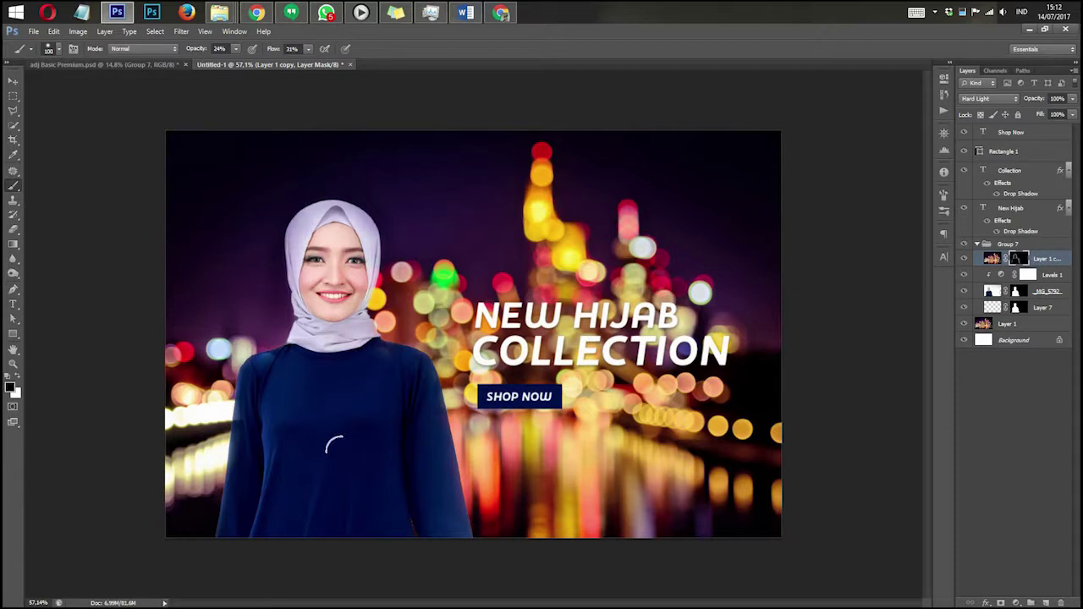
Clip Layer 1 copy to the model layer beneath it in Group 7
right_click(1049, 262)
left_click(970, 359)
scroll(263, 387, "up", 4)
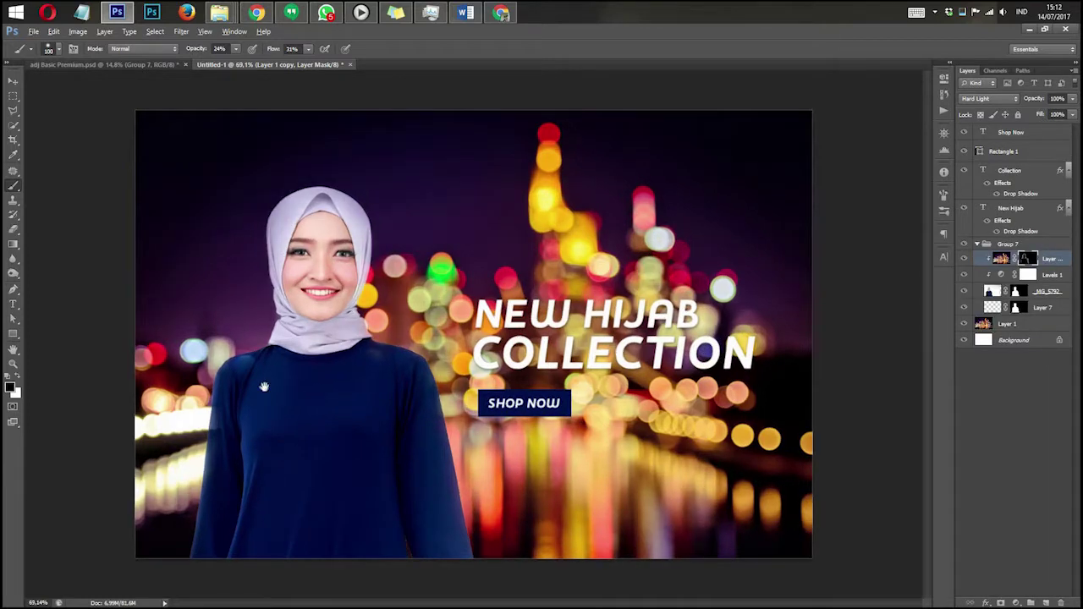
left_click_drag(482, 440, 479, 309)
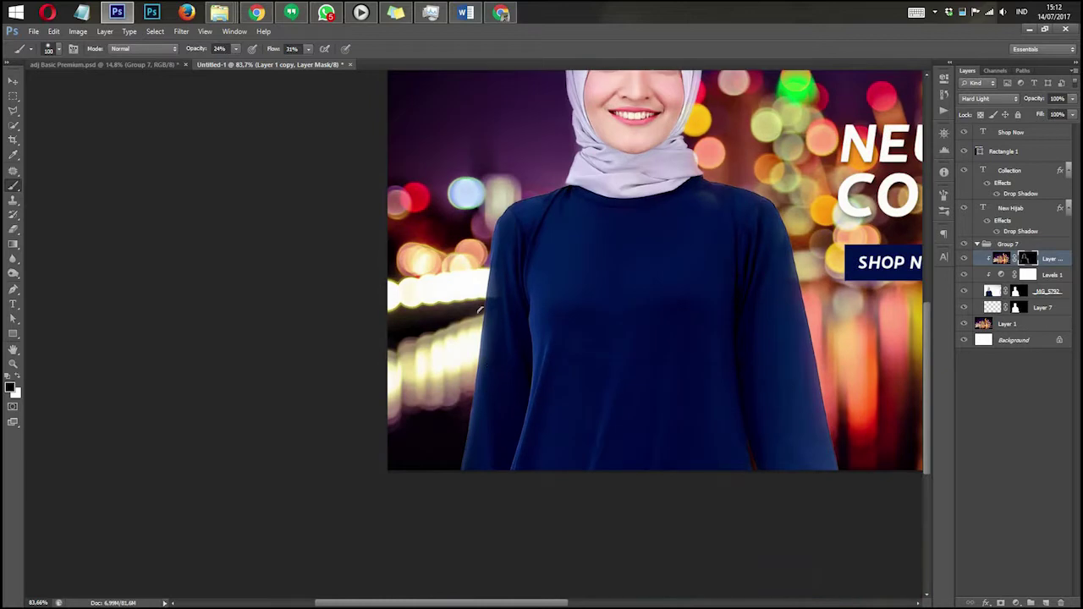
left_click_drag(506, 524, 395, 607)
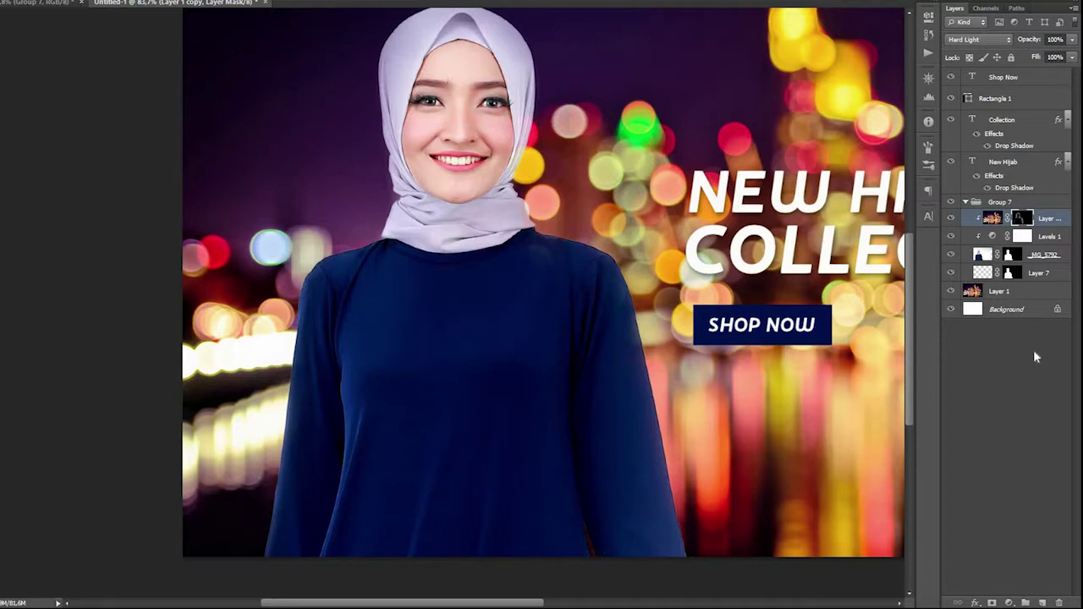
Try the Hard Mix, Lighter Color, Multiply and Color Burn blending modes on Layer 1 copy
left_click(992, 219)
left_click(980, 40)
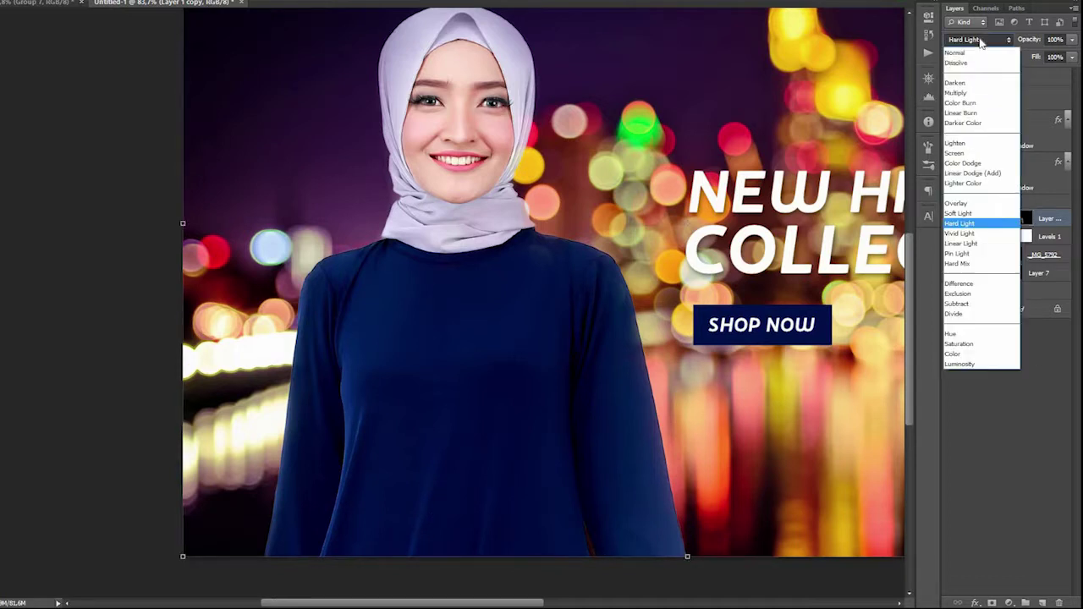
left_click(981, 42)
scroll(980, 43, "down", 4)
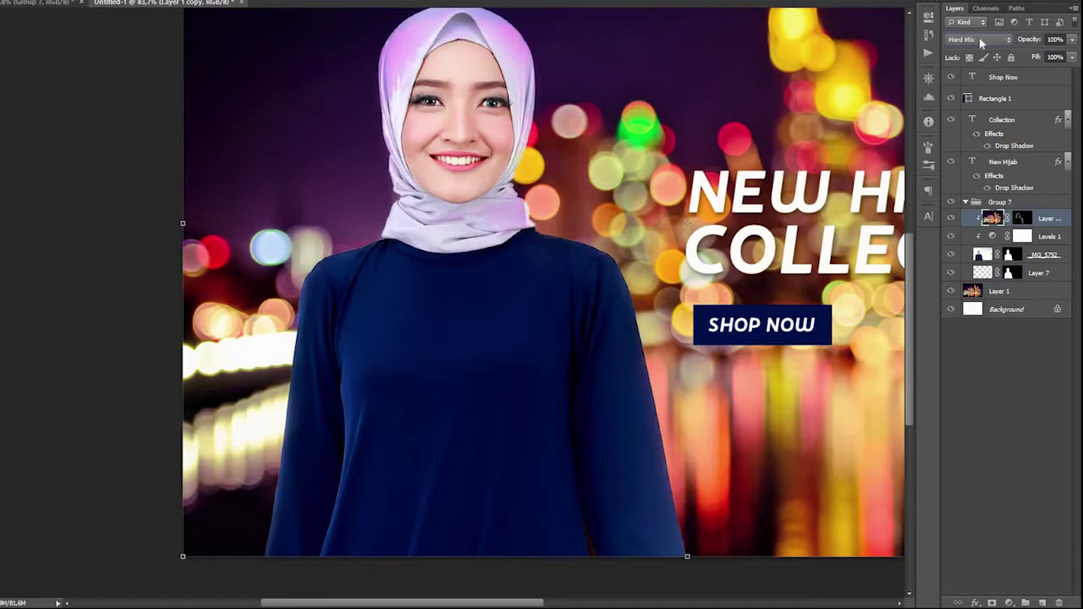
scroll(981, 42, "up", 2)
scroll(980, 43, "up", 10)
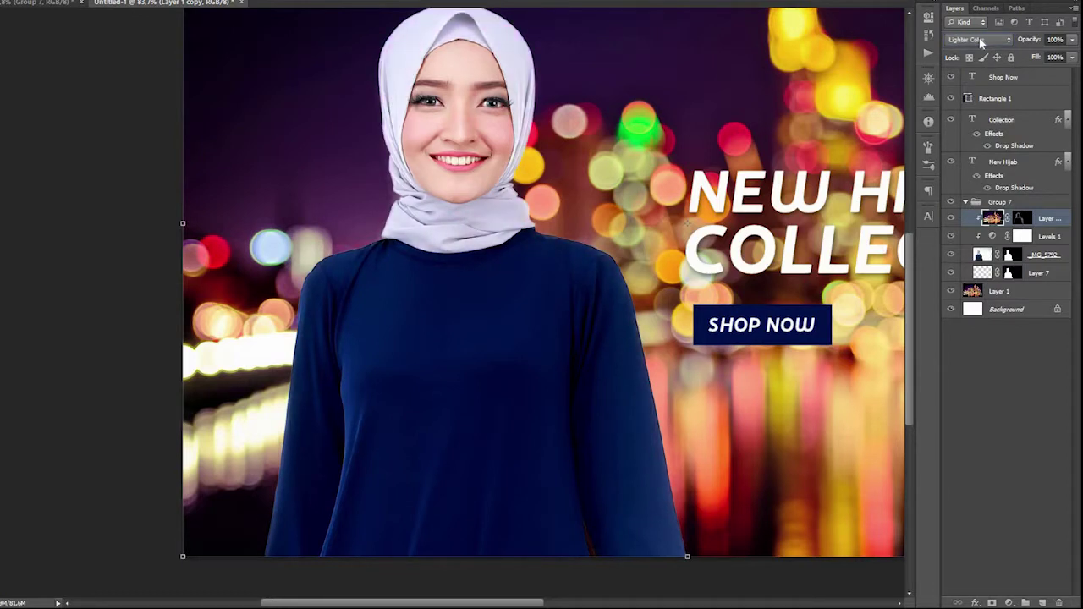
key("Up")
key("Up")
key("Up")
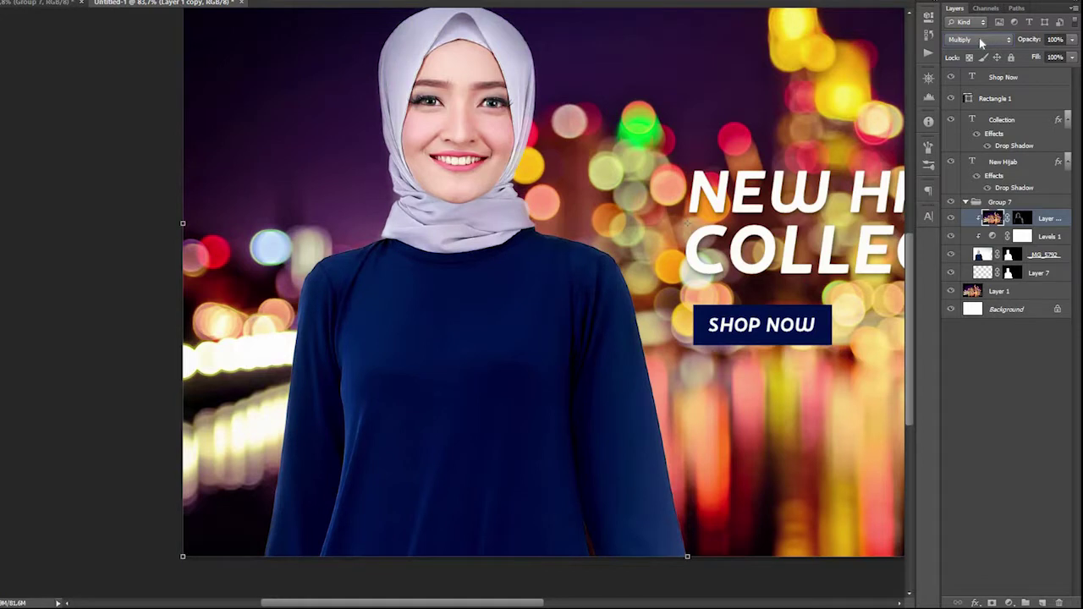
left_click_drag(724, 283, 732, 421)
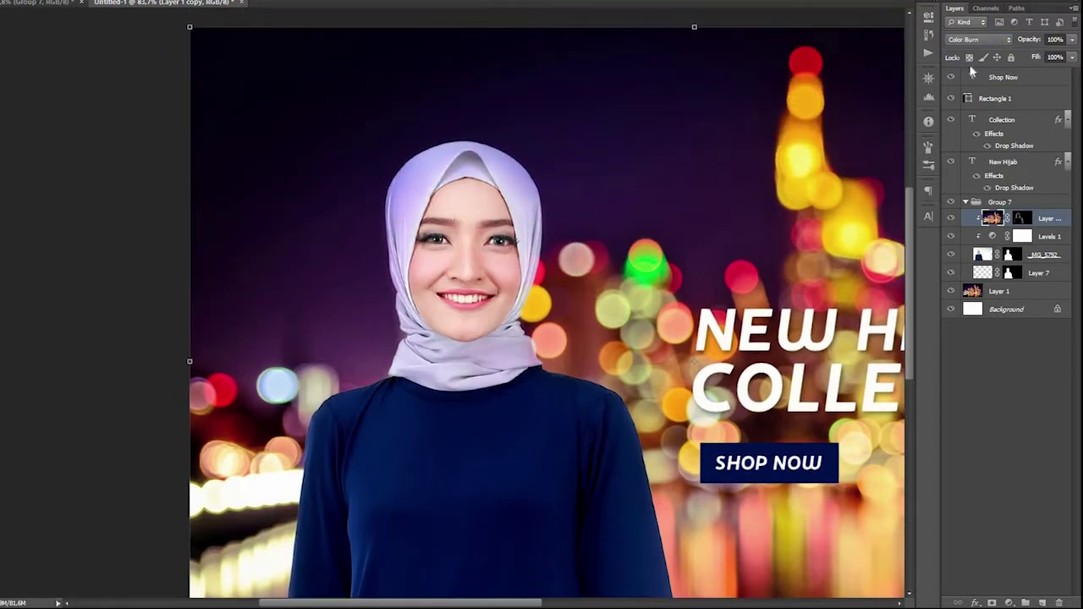
Compare further blending modes on Layer 1 copy, including Multiply, Soft Light, Pin Light, Difference and Subtract
left_click(988, 40)
left_click(965, 84)
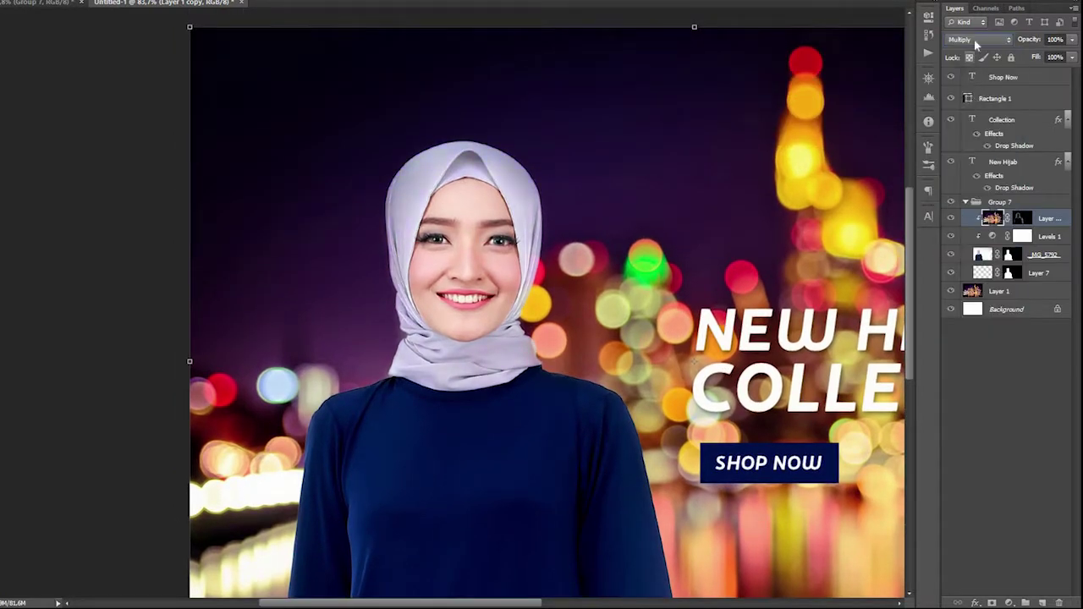
left_click(974, 41)
left_click(973, 40)
key("Down")
key("Down")
key("Down")
key("Down")
key("Down")
key("Up")
key("Up")
key("Down")
key("Down")
key("Down")
key("Down")
key("Down")
key("Down")
key("Down")
key("Down")
key("Down")
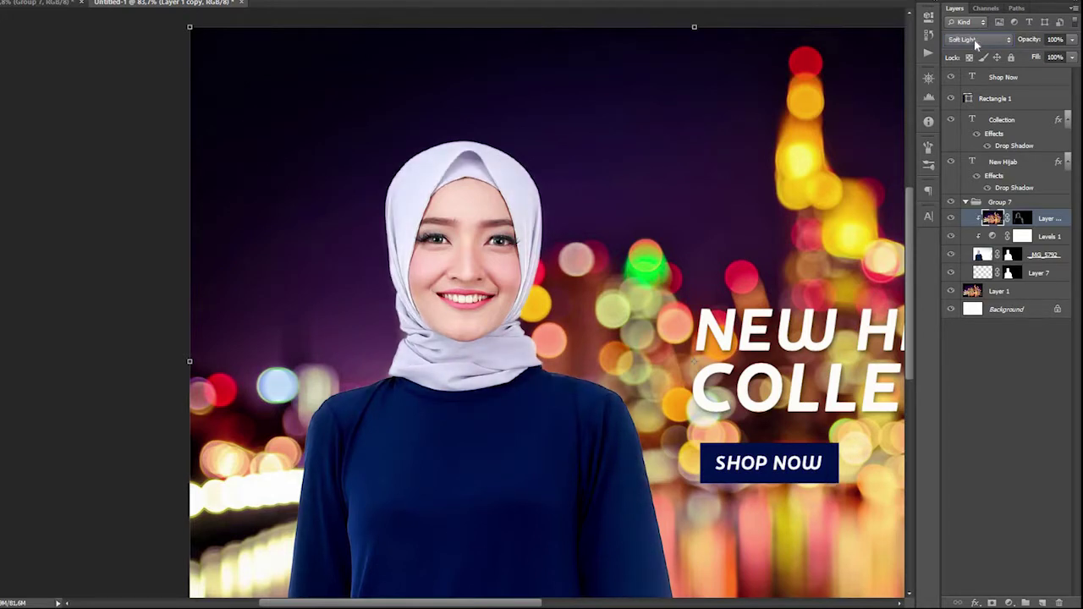
key("Down")
key("Down")
key("Down")
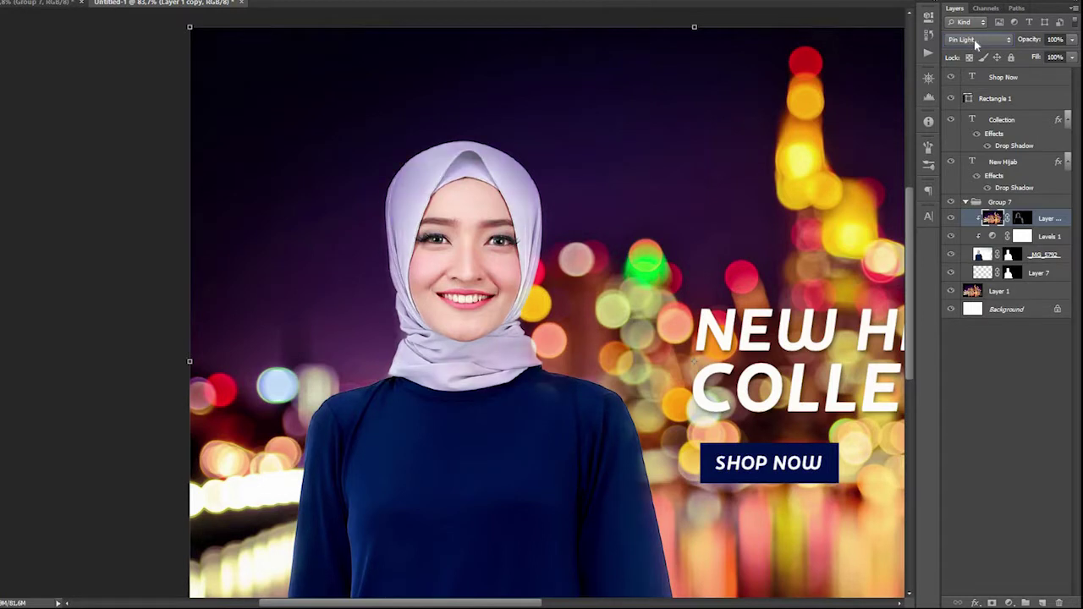
key("Down")
key("Down")
key("Down")
key("Down")
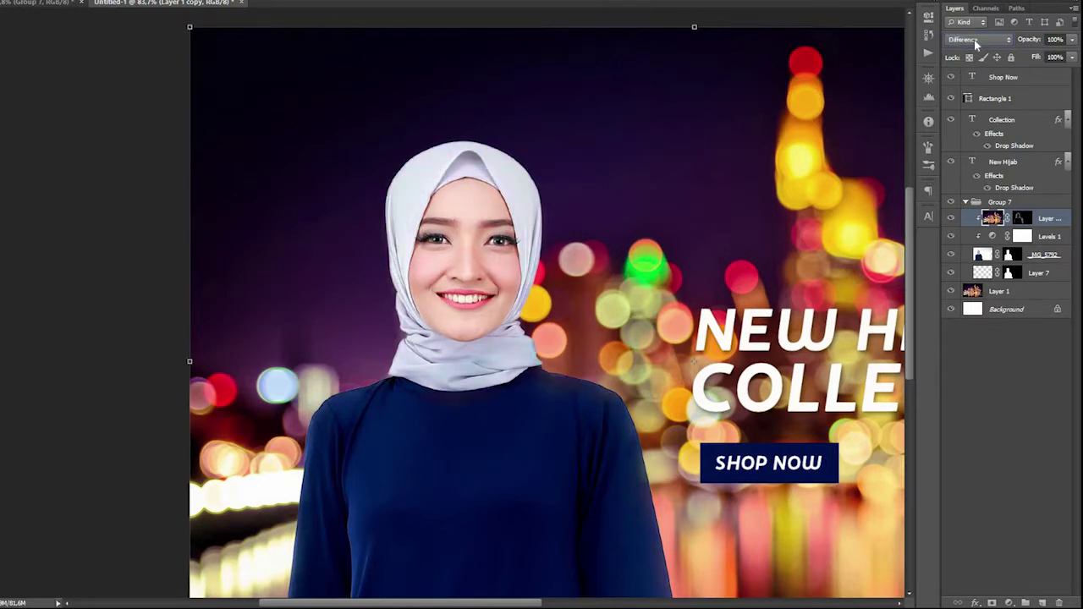
key("Up")
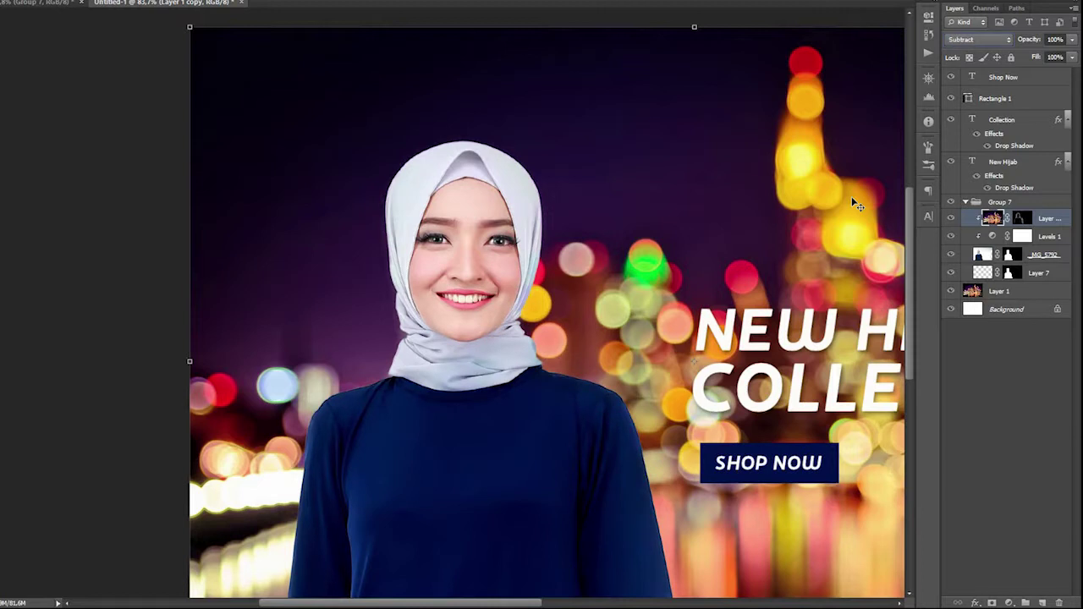
Set the blending mode of Layer 1 copy to Overlay and deselect the layer
left_click(986, 44)
left_click(1009, 203)
left_click(997, 432)
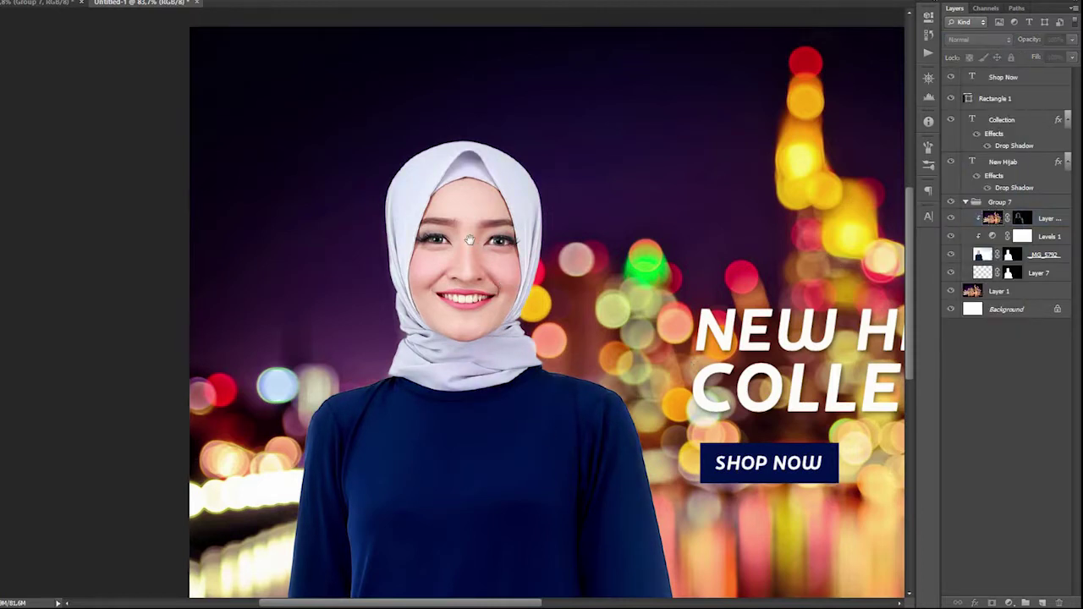
Examine how the model blends with the bokeh background across the whole banner and close up
left_click_drag(553, 446, 473, 247)
scroll(473, 246, "down", 5)
scroll(456, 374, "up", 3)
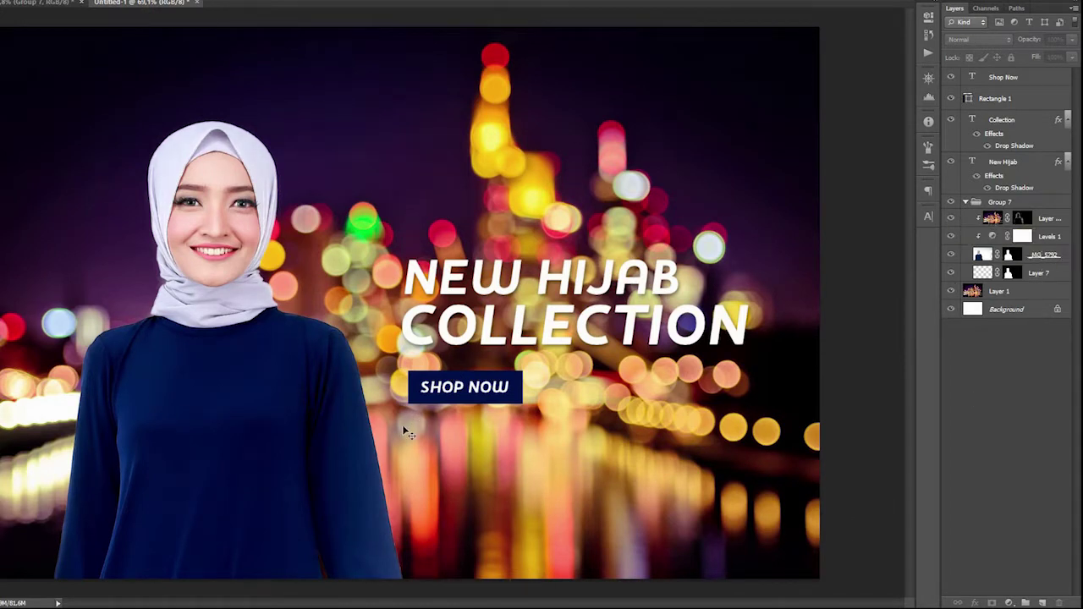
scroll(398, 423, "down", 2)
scroll(397, 421, "up", 2)
scroll(396, 406, "up", 1)
scroll(406, 411, "down", 2)
scroll(430, 418, "up", 3)
left_click_drag(516, 457, 548, 309)
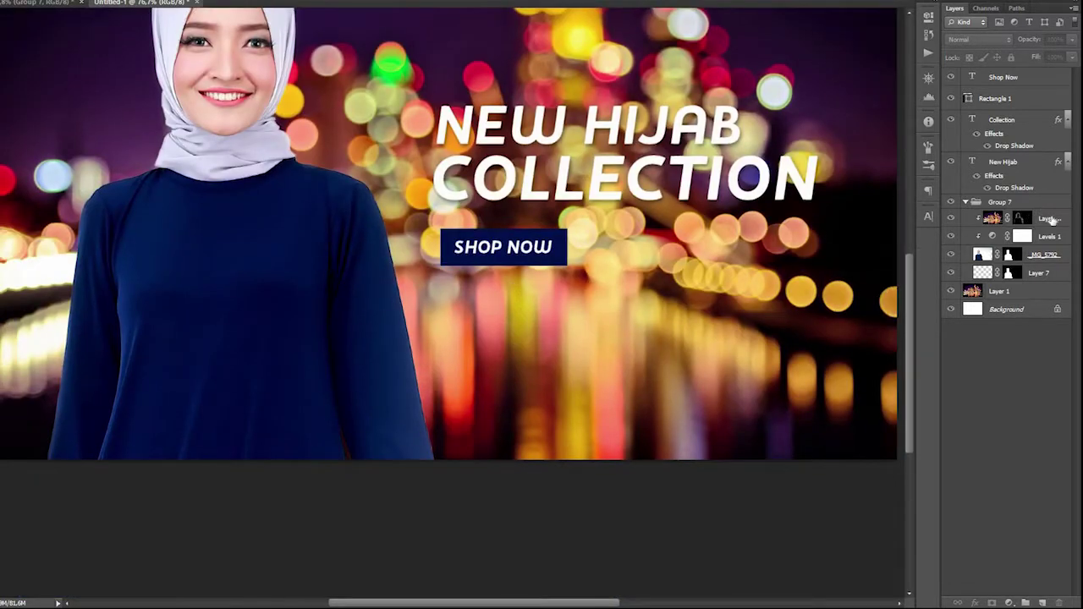
Burn the shadows of the sleeve beside the headline on the _MG_5792 layer at 22% exposure
left_click(1047, 219)
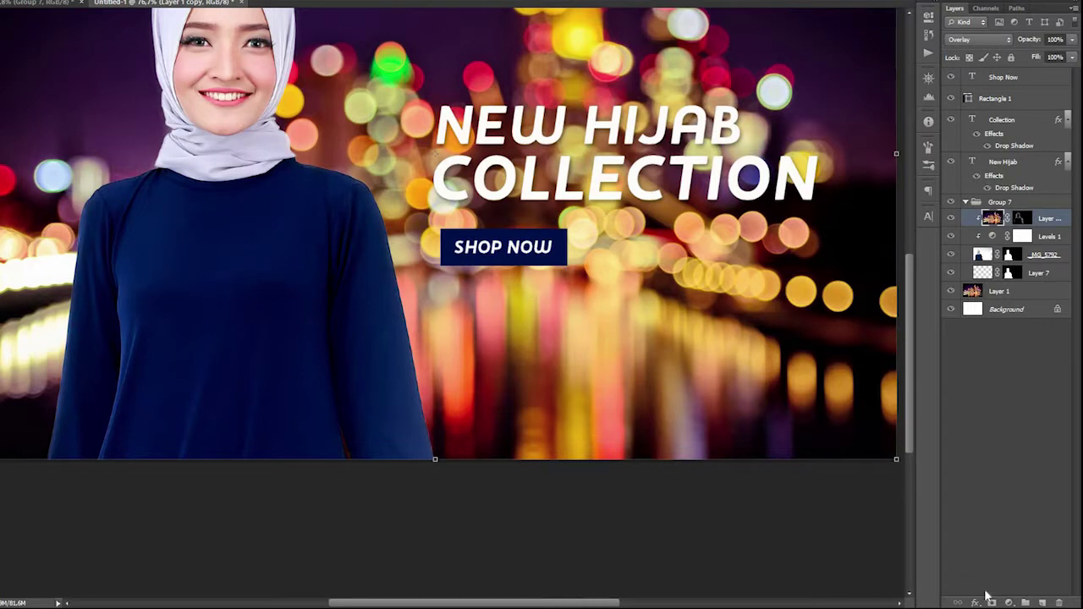
key("b")
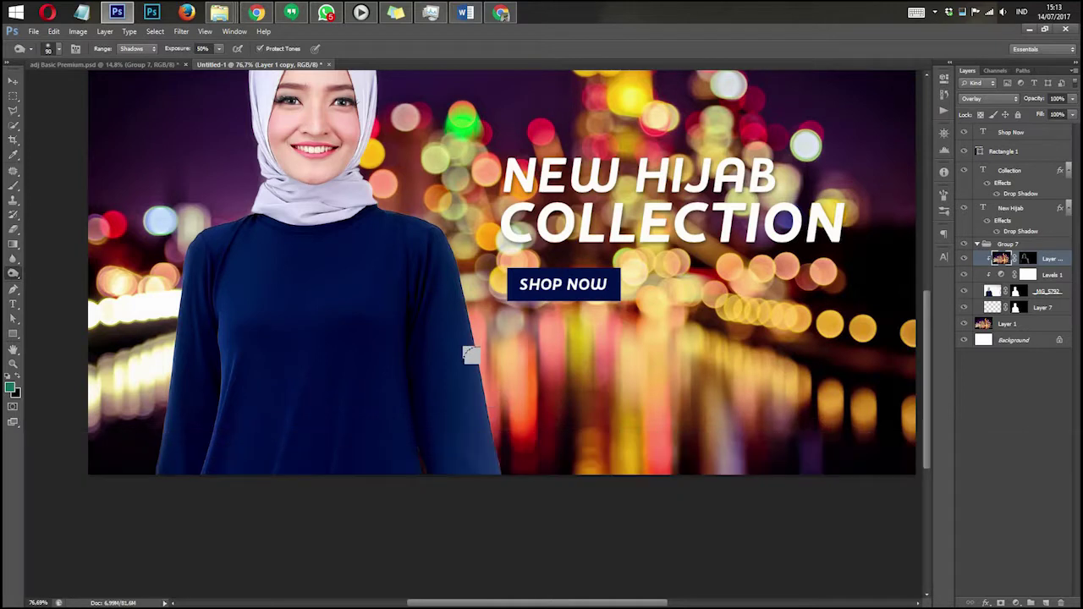
left_click(1058, 292)
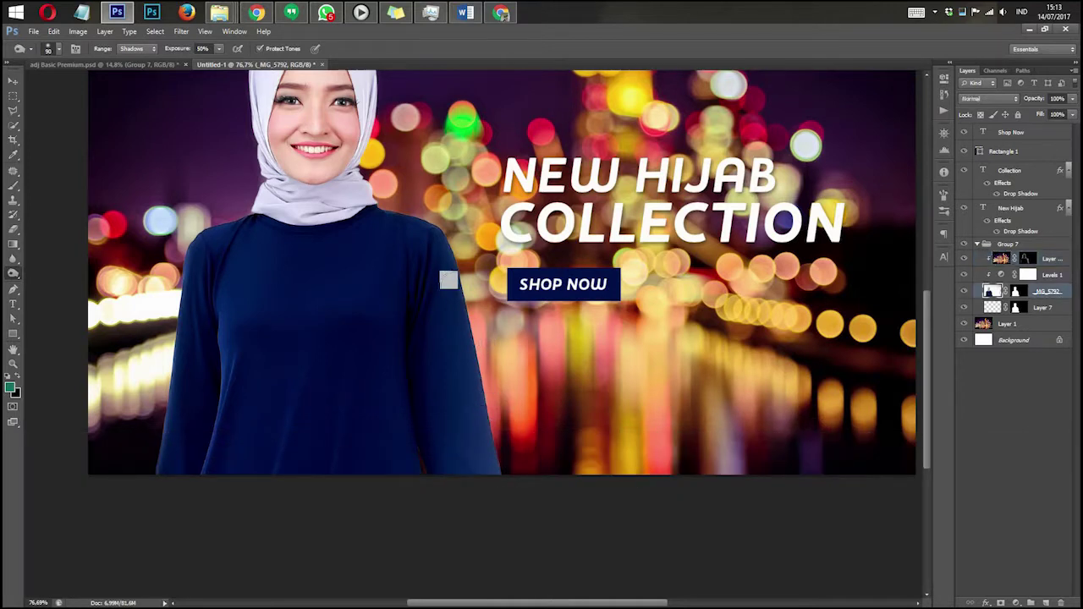
left_click(176, 49)
type("22")
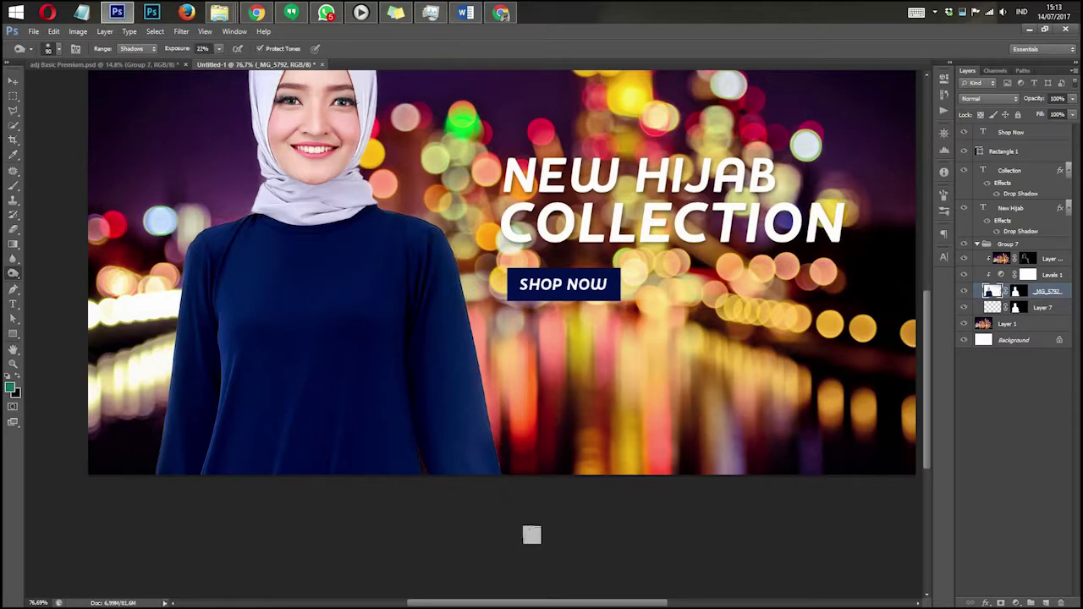
left_click_drag(500, 368, 518, 453)
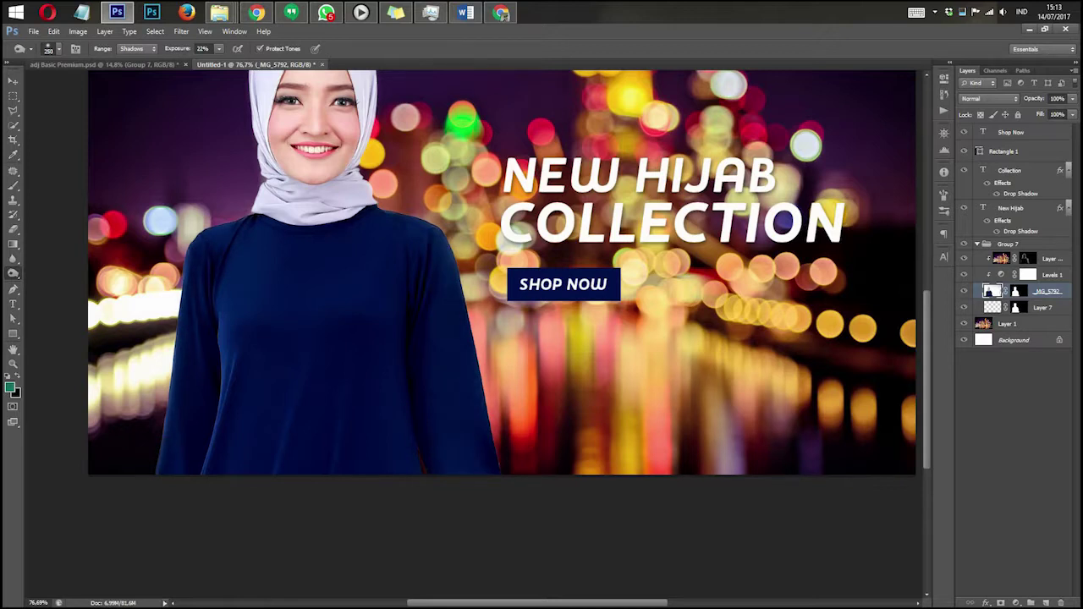
Change the Burn tool's tonal range, burn around the model's hijab, and deselect the layer
left_click_drag(428, 491, 657, 605)
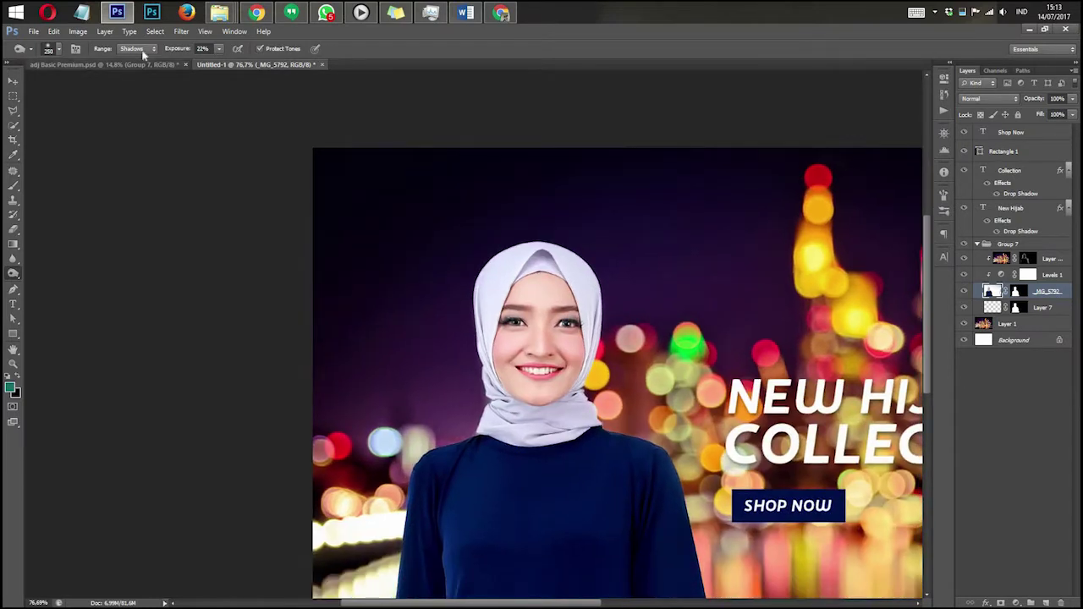
left_click(133, 48)
left_click(136, 78)
left_click_drag(622, 453, 516, 296)
key("v")
key("ctrl+0")
scroll(622, 463, "down", 5)
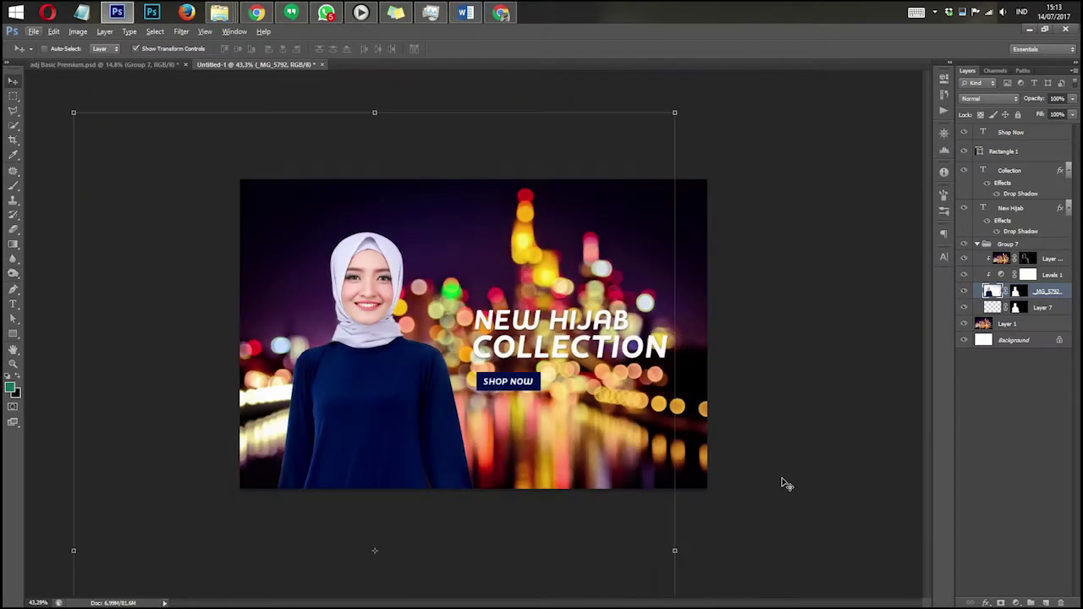
left_click(784, 479, "ctrl")
scroll(724, 457, "up", 2)
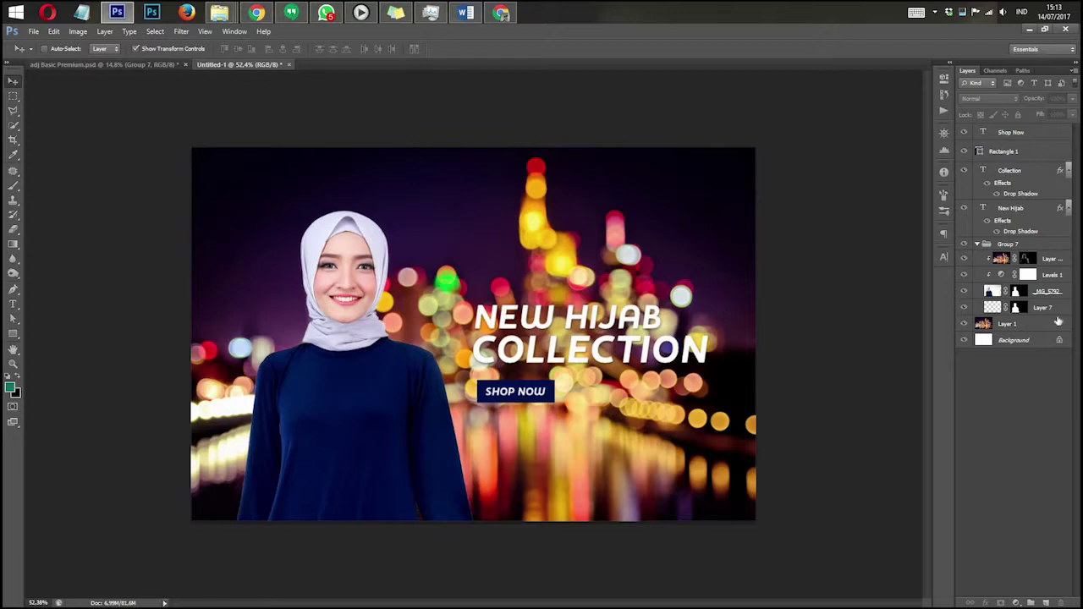
Create a new empty layer directly above Group 7, beneath the headline text layers
left_click(1054, 247)
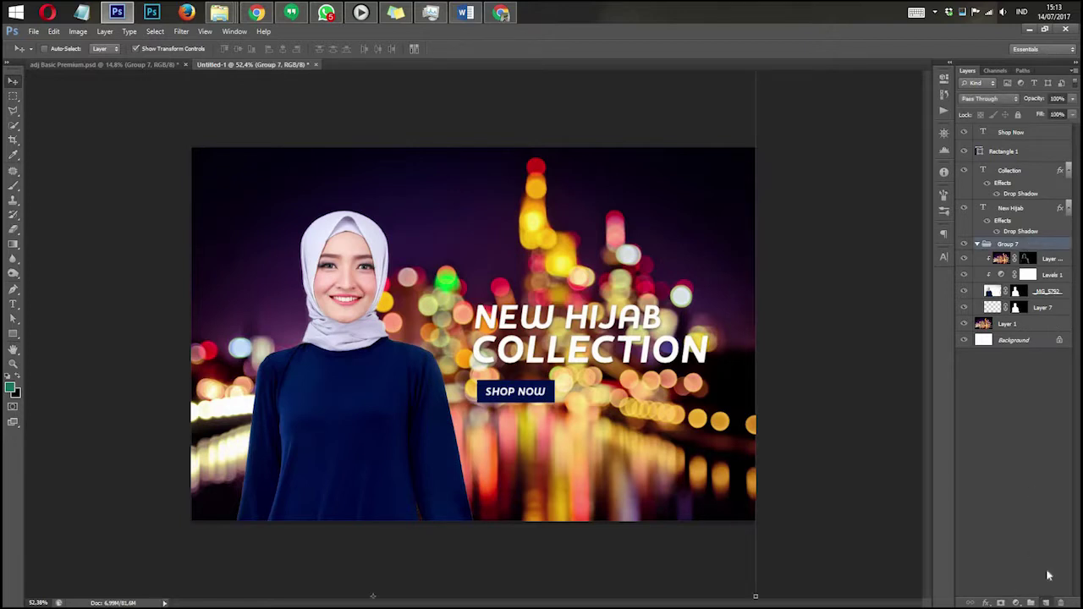
left_click(1045, 602)
left_click_drag(1040, 258, 1012, 257)
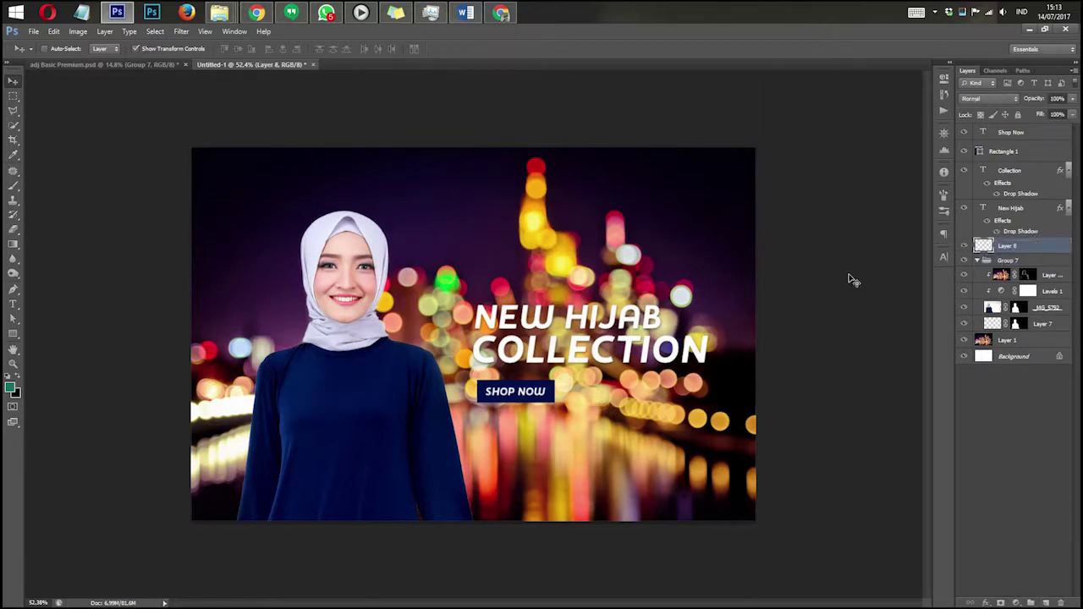
Paint a soft spot in dark purple sampled from the background on Layer 8, enlarge it and place it over the banner's lower-left area
key("b")
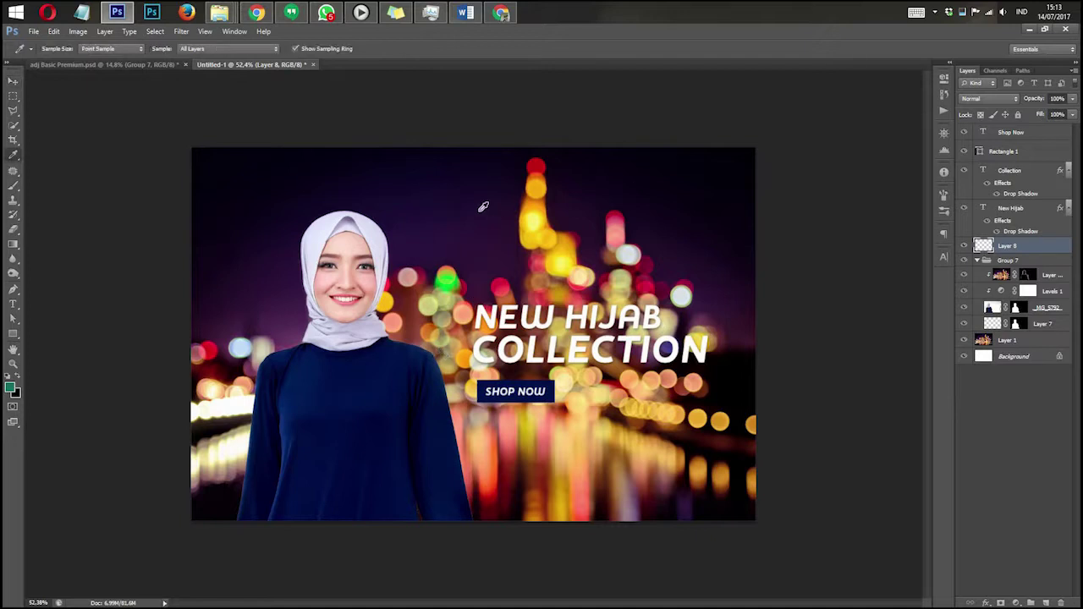
key("d")
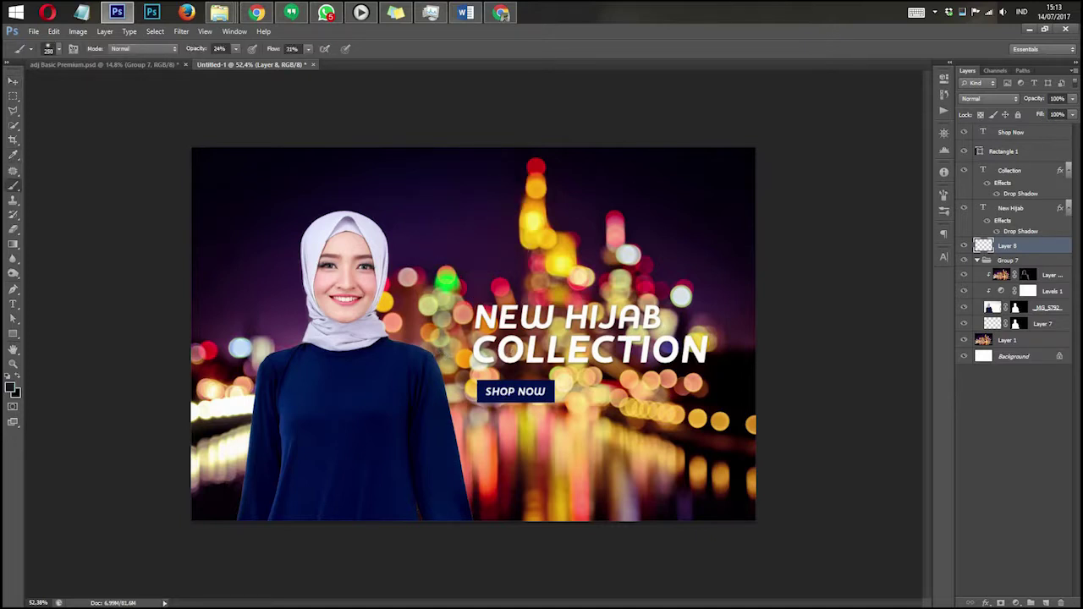
key("v")
key("ctrl+t")
key("Return")
left_click_drag(609, 263, 285, 443)
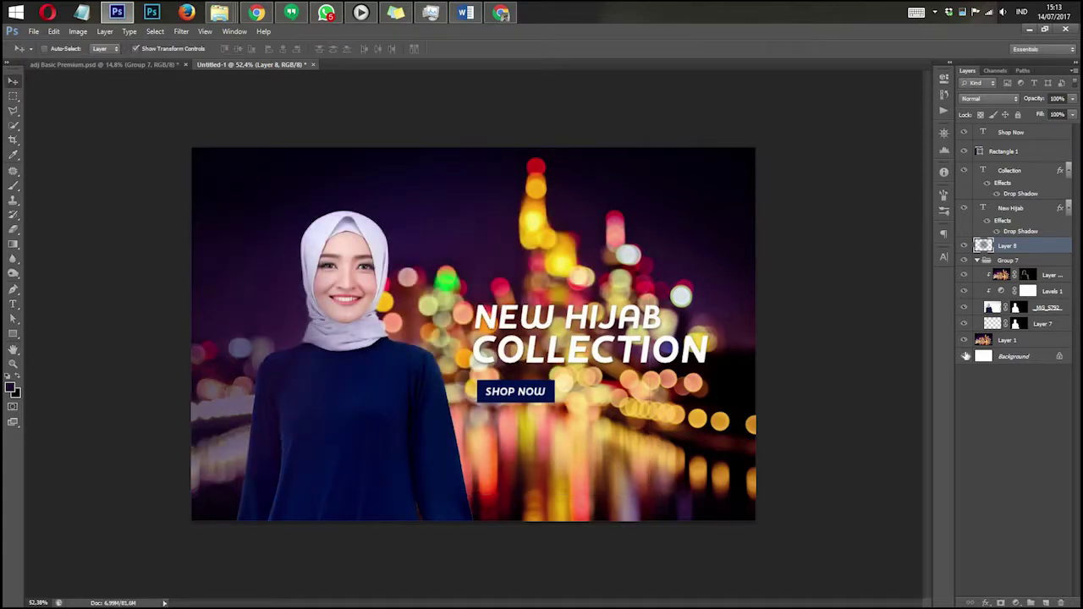
Move Layer 8 below Layer 7 inside Group 7, then resize its dark haze and shift it towards the banner's lower-left corner
left_click_drag(1032, 250, 1033, 334)
left_click_drag(564, 464, 593, 565)
left_click_drag(434, 261, 335, 482)
key("Return")
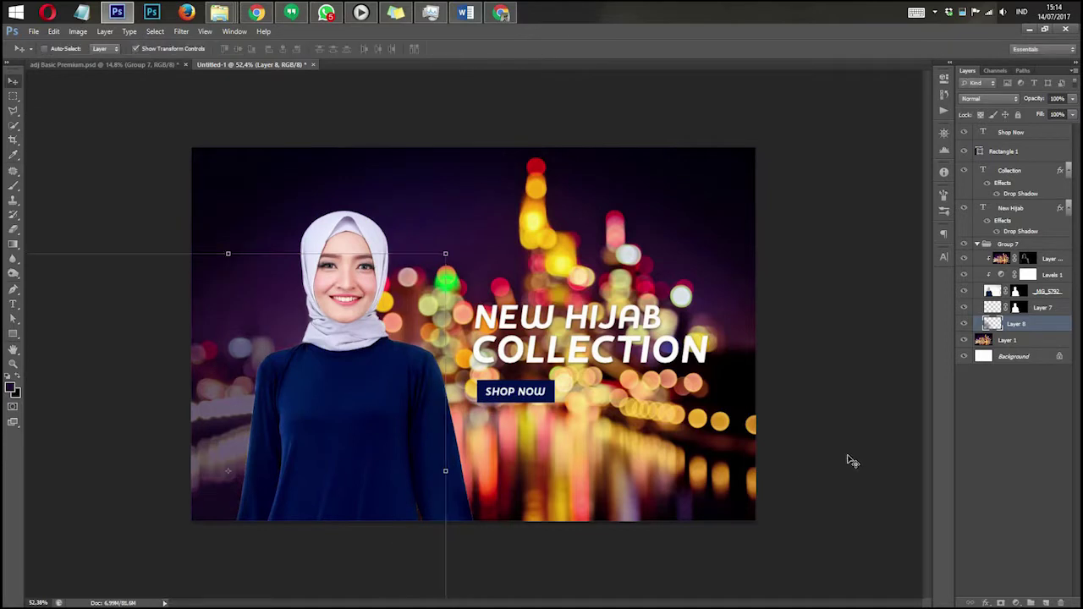
left_click(1007, 457)
Examine the model's outline against the darkened background, up close and across the whole banner
scroll(443, 346, "up", 4)
left_click_drag(310, 411, 577, 290)
scroll(432, 308, "up", 4)
scroll(448, 321, "down", 4)
scroll(477, 332, "down", 3)
scroll(372, 372, "up", 4)
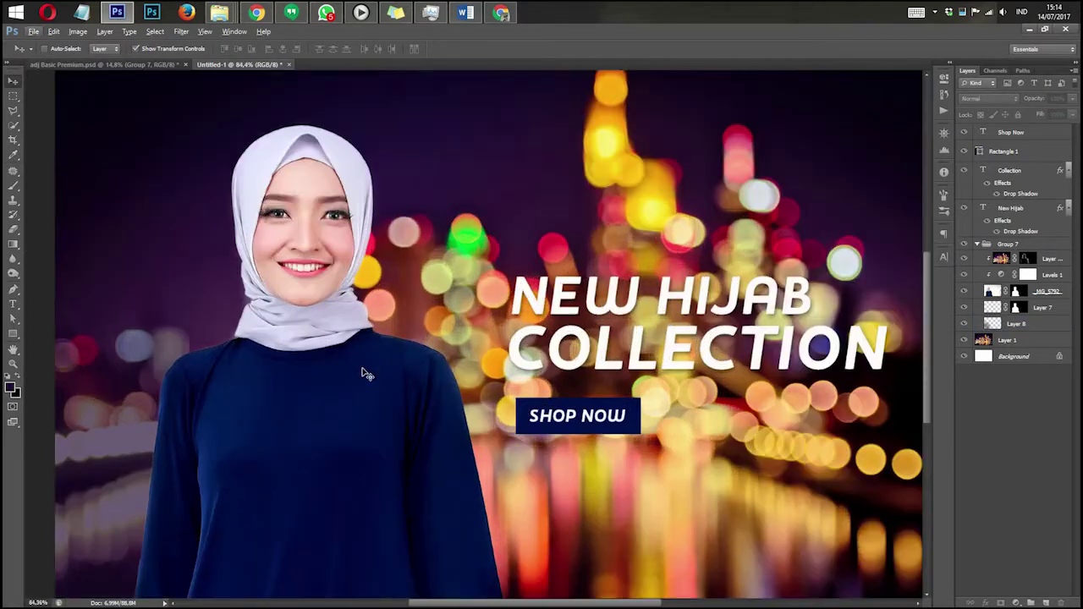
scroll(440, 330, "up", 2)
left_click_drag(500, 280, 643, 144)
Load the _MG_5792 layer mask as a selection, invert it and expand it by 1 pixel
left_click(1018, 292, "ctrl")
scroll(571, 324, "down", 4)
key("ctrl+shift+i")
left_click(155, 32)
mouse_move(185, 156)
left_click(288, 176)
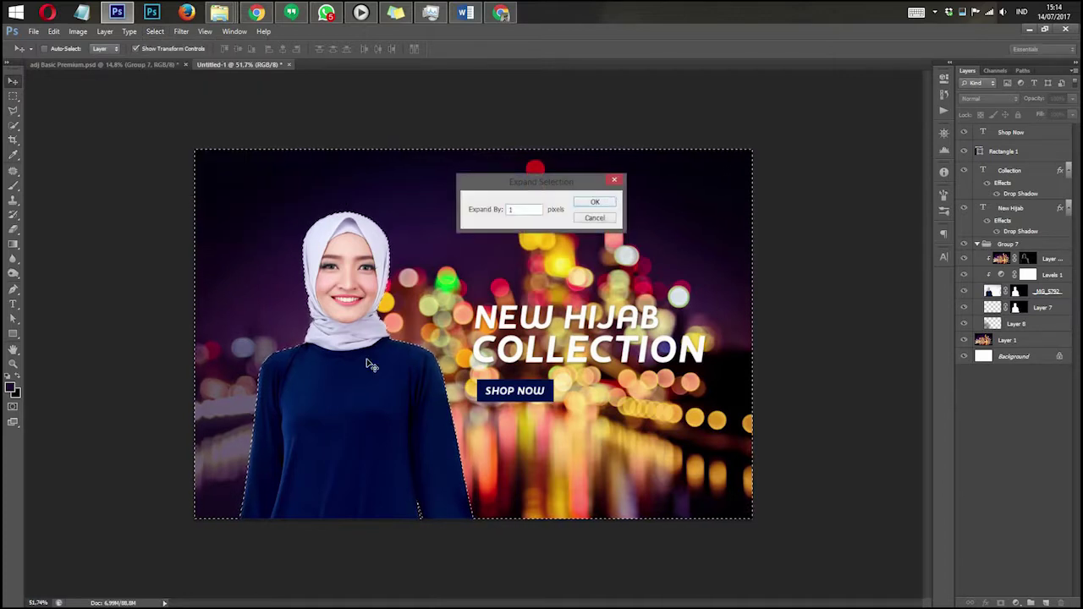
key("Return")
Brush black on the _MG_5792 mask inside the selection along the model's outer sleeve to trim the edge, then deselect
scroll(367, 363, "up", 4)
left_click_drag(397, 304, 679, 167)
left_click_drag(473, 372, 696, 200)
left_click(1018, 291)
key("b")
left_click_drag(558, 365, 529, 415)
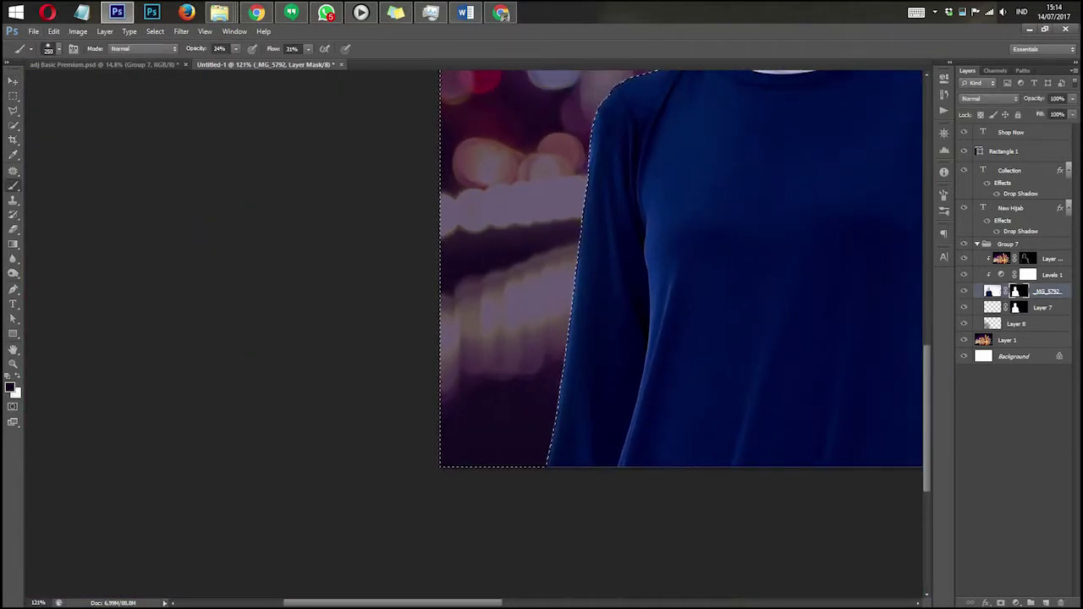
left_click_drag(505, 217, 408, 447)
key("ctrl+d")
key("v")
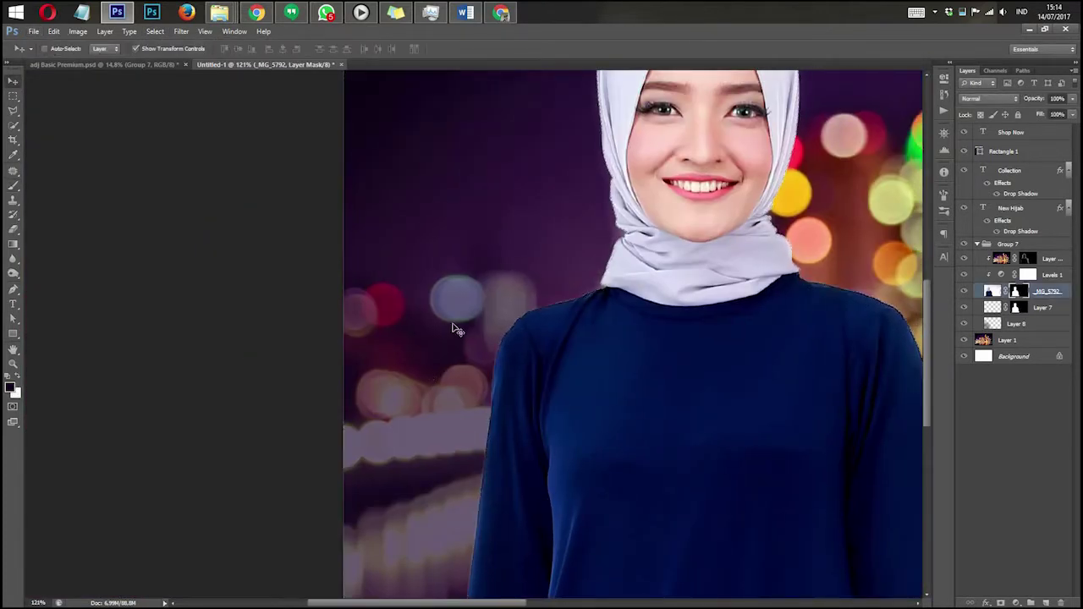
Reposition the dark haze of Layer 8 behind the model and deselect the layer
scroll(457, 328, "down", 5)
left_click(1016, 324)
left_click_drag(607, 402, 745, 451)
left_click(766, 449, "ctrl")
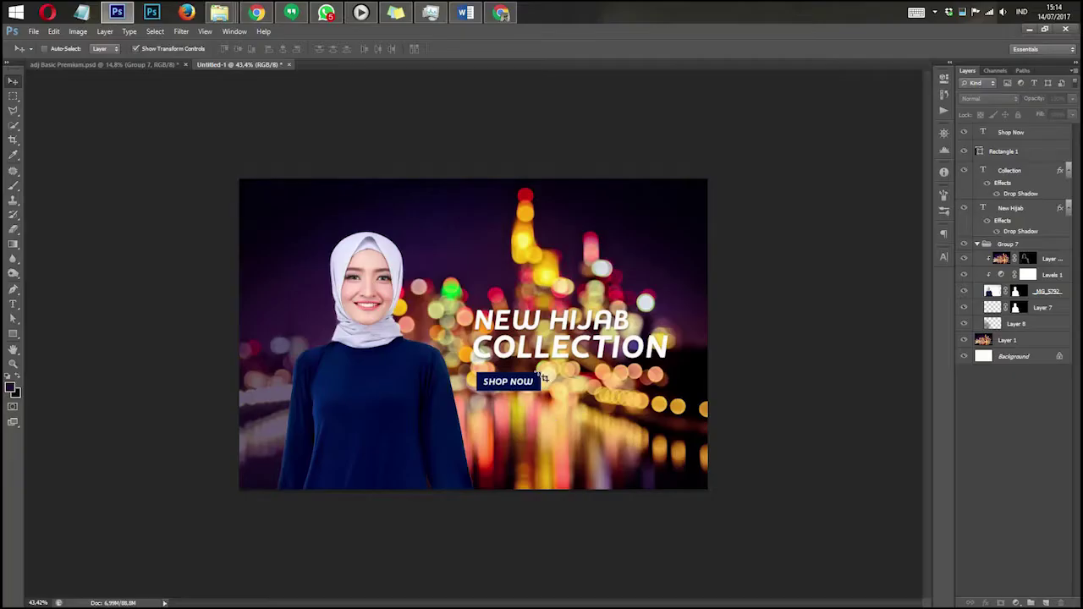
Crop a strip off both the top and bottom of the banner, keeping the model and headline in frame
key("c")
left_click_drag(476, 180, 476, 208)
left_click_drag(506, 325, 504, 344)
left_click(567, 50)
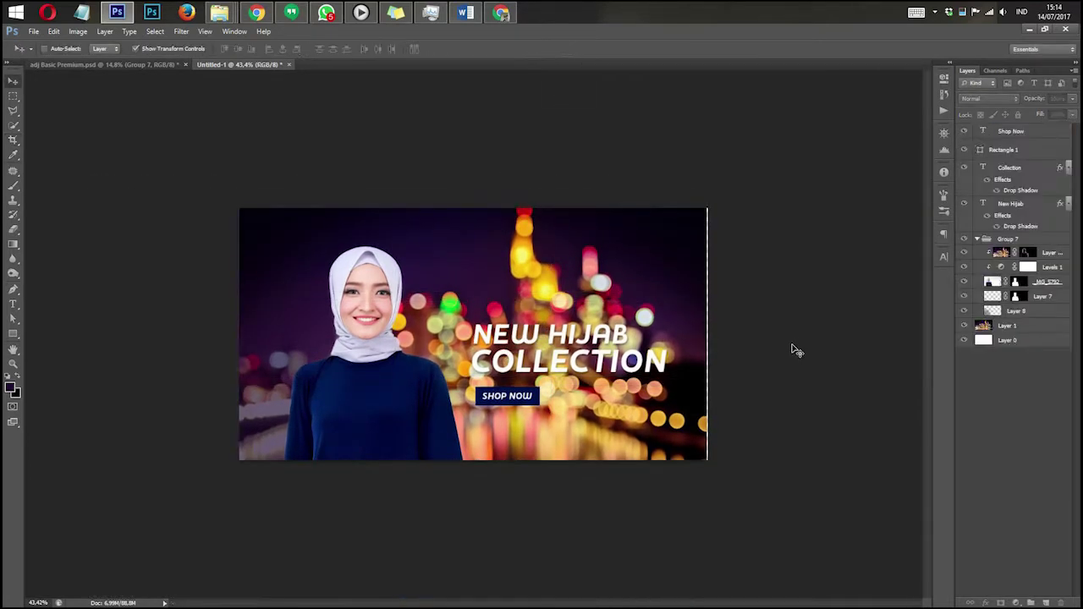
Crop away the thin white strip along the banner's right edge
key("c")
left_click_drag(708, 334, 706, 333)
key("Return")
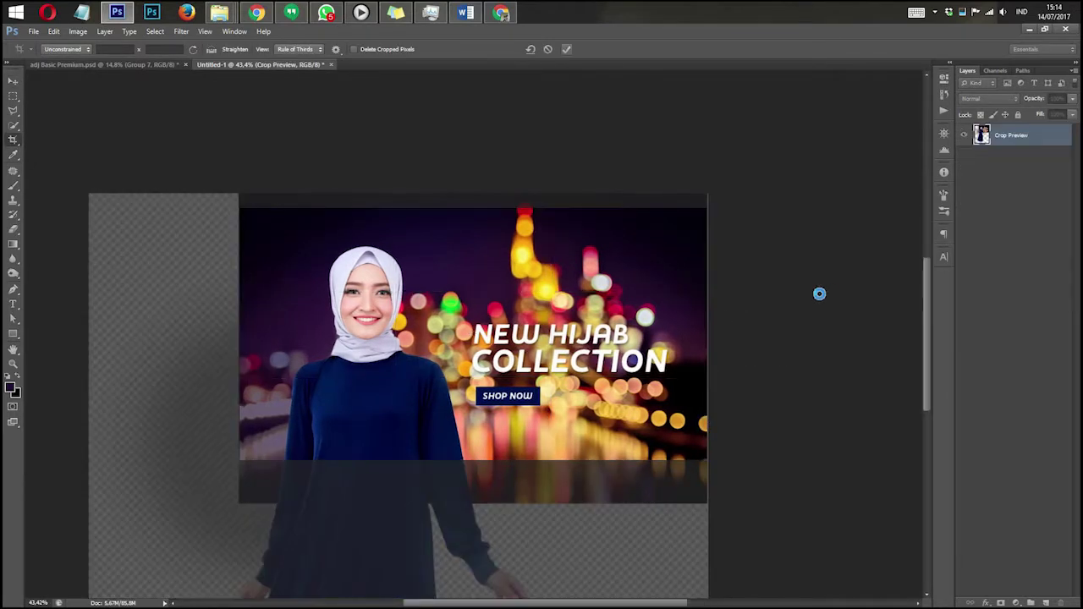
key("v")
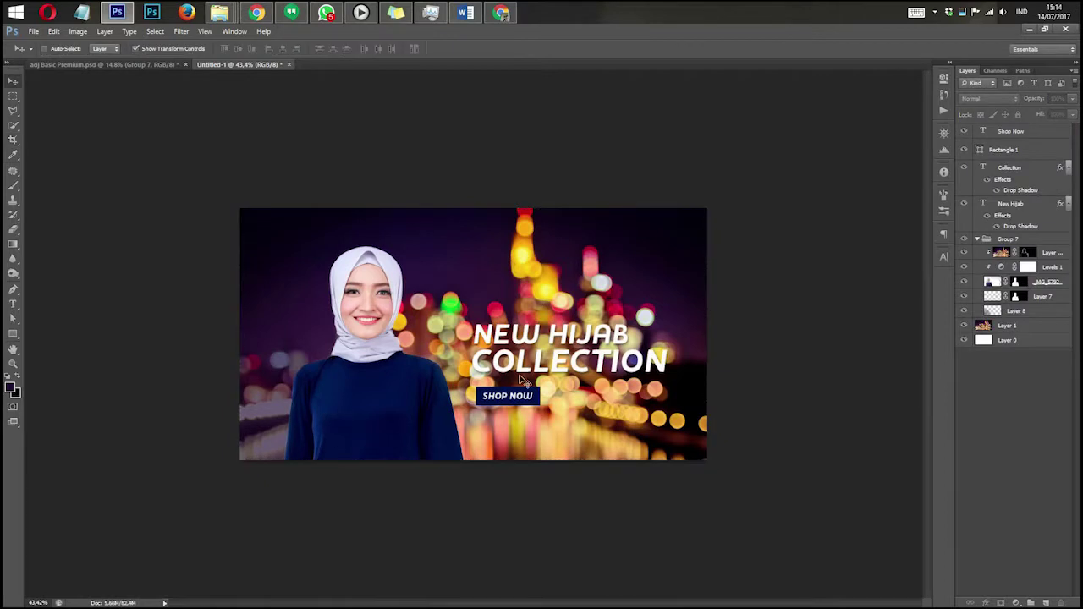
Collapse Group 7 and move the model slightly up and to the left on the banner
key("ctrl+0")
scroll(446, 349, "down", 4)
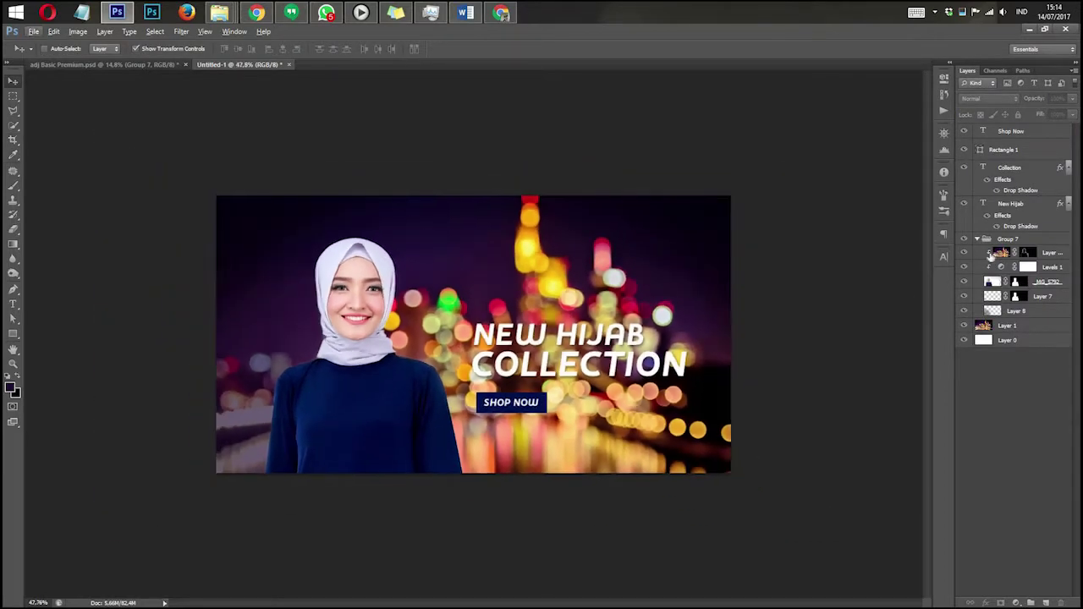
left_click(985, 242)
left_click_drag(814, 404, 817, 406)
left_click(817, 406, "ctrl")
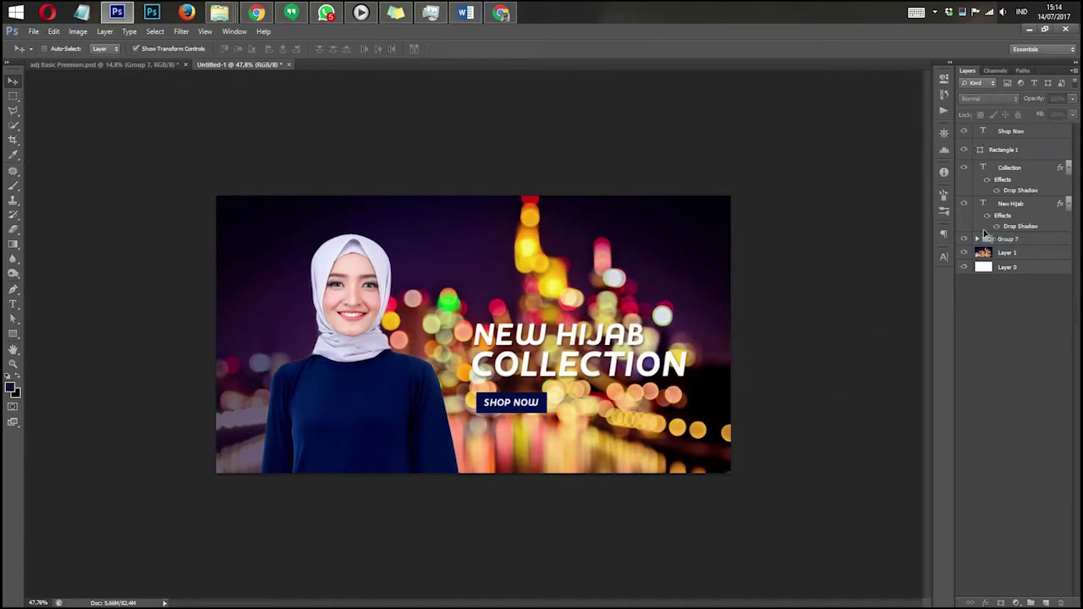
Move the New Hijab Collection headline and the Shop Now button together upward and slightly left, then deselect them
left_click(1023, 203)
left_click(1027, 135, "shift")
left_click_drag(815, 438, 804, 413)
left_click(803, 413)
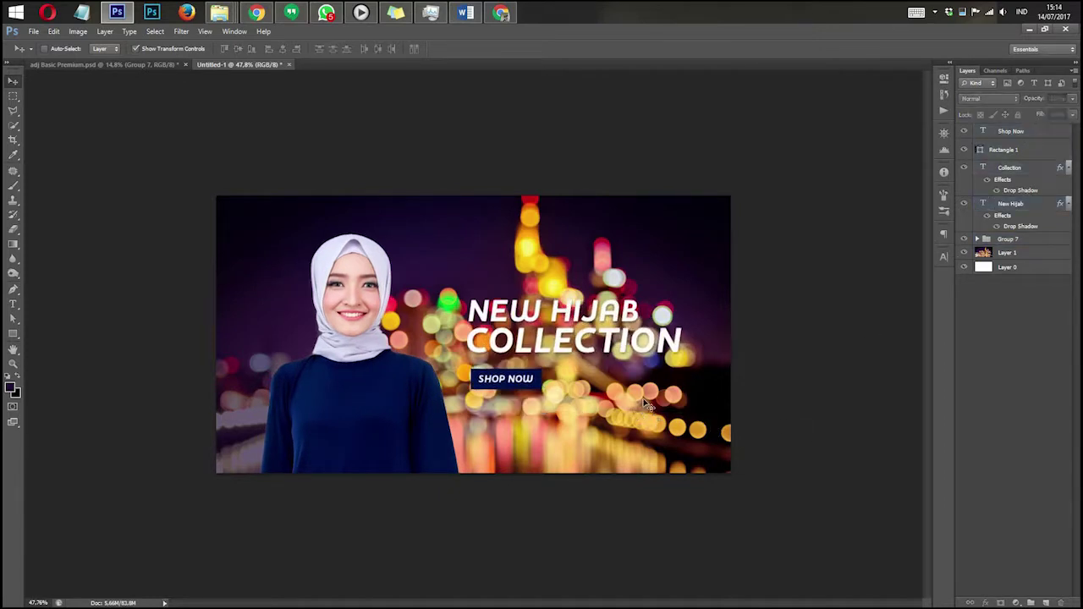
Examine the cropped banner's composition at several magnifications, checking the balance between the model and the headline
scroll(351, 334, "up", 2)
scroll(351, 334, "up", 1)
scroll(364, 322, "down", 2)
scroll(374, 309, "up", 2)
scroll(378, 315, "down", 3)
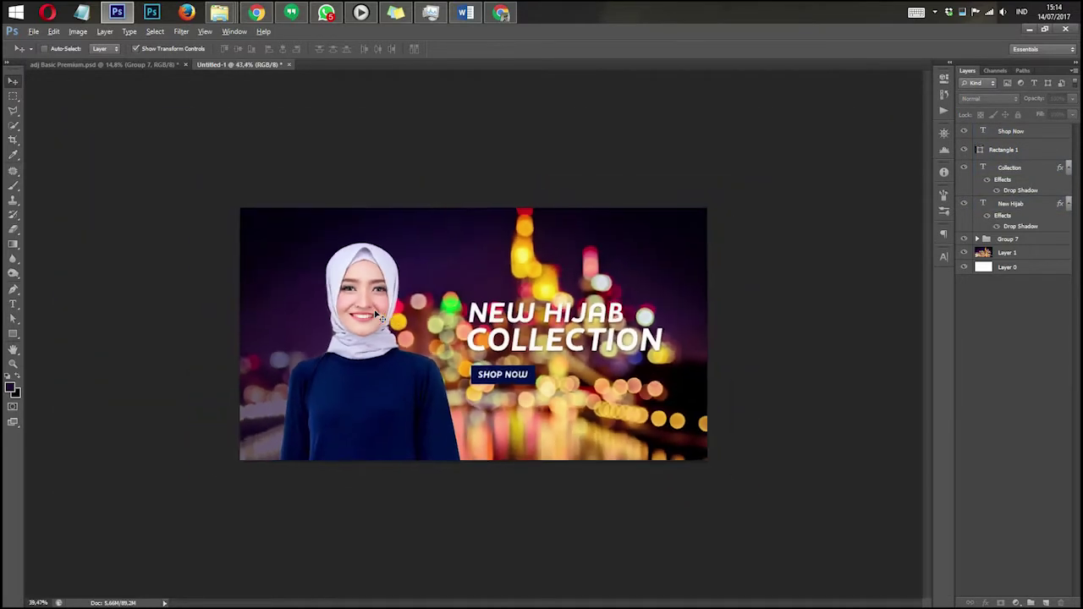
scroll(378, 315, "up", 4)
scroll(379, 315, "down", 3)
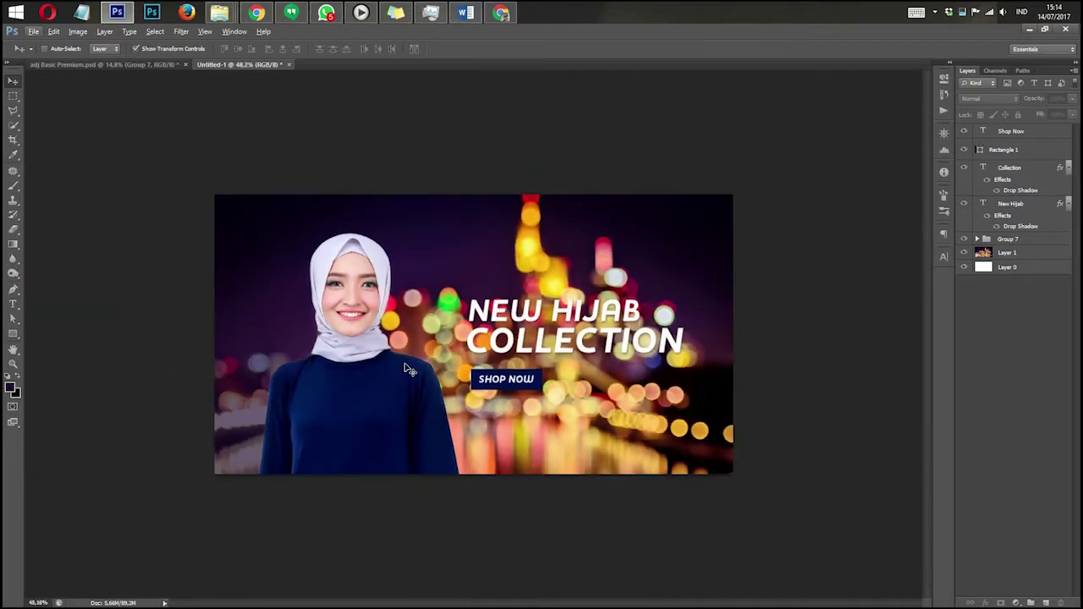
scroll(412, 366, "up", 2)
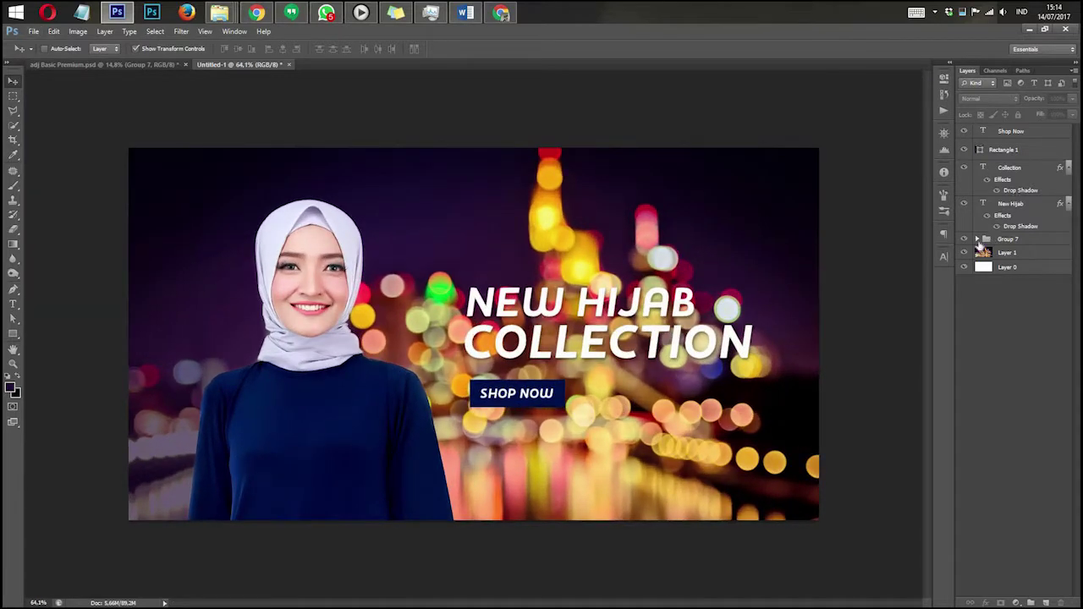
Add a Gradient Map adjustment layer, place it directly above Group 7 and collapse the group
left_click(977, 239)
left_click(1018, 310)
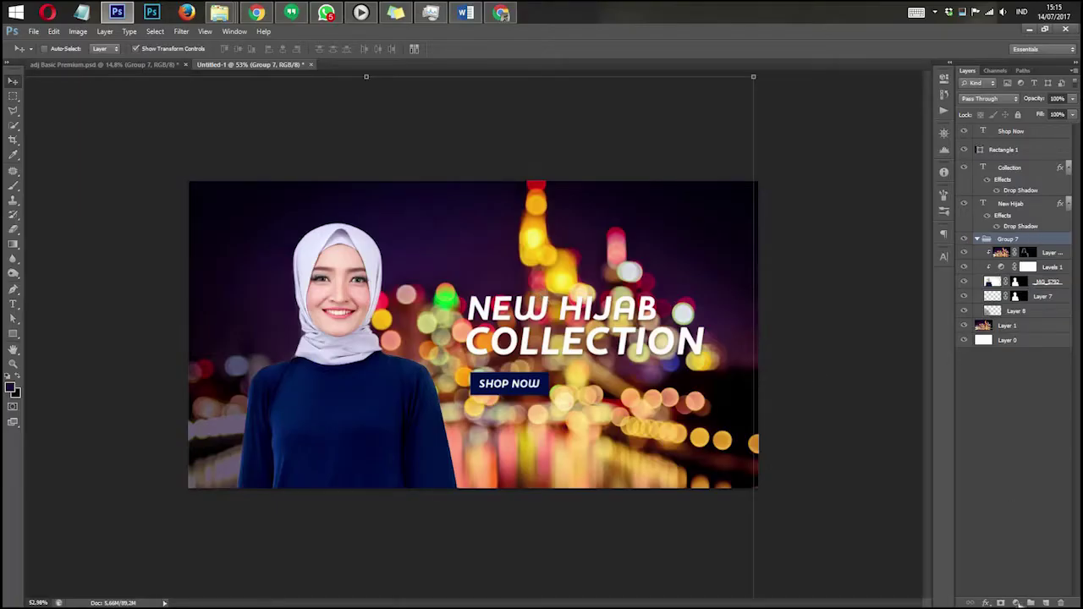
left_click(1016, 602)
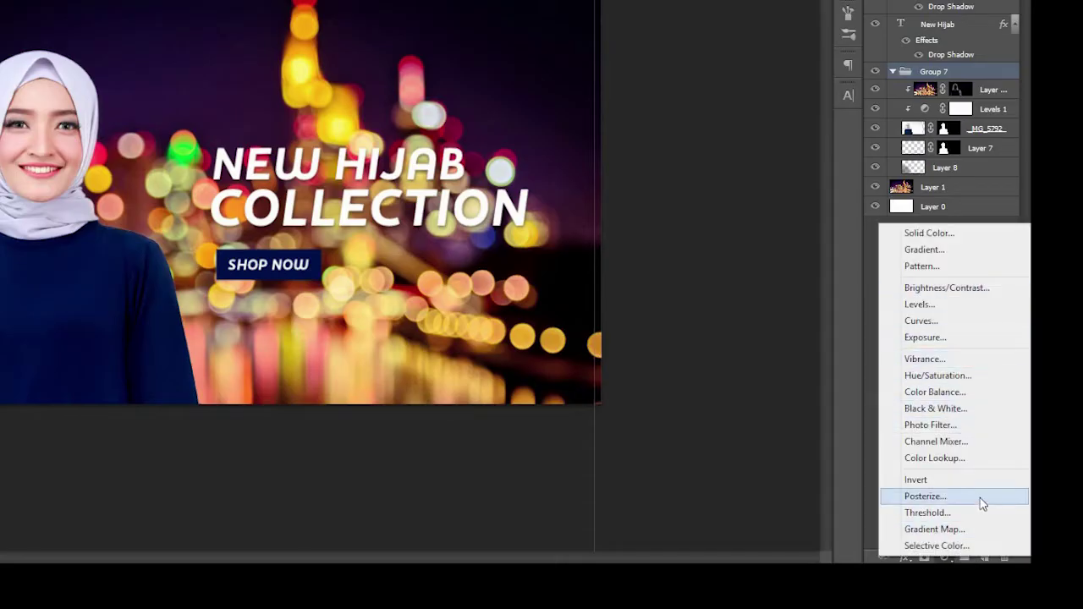
left_click(978, 531)
left_click_drag(989, 396, 1006, 305)
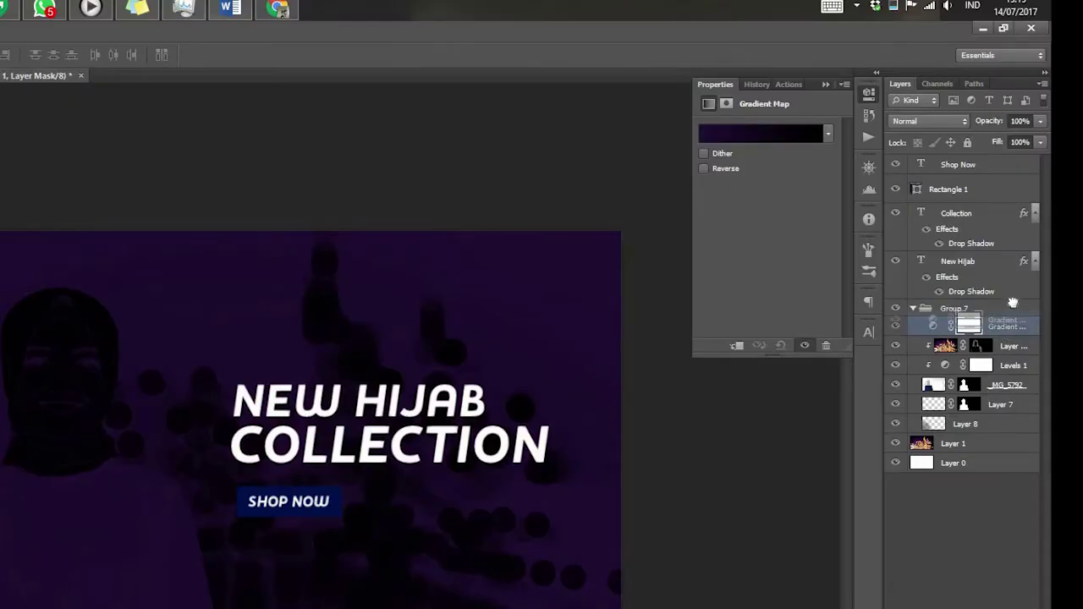
left_click(913, 328)
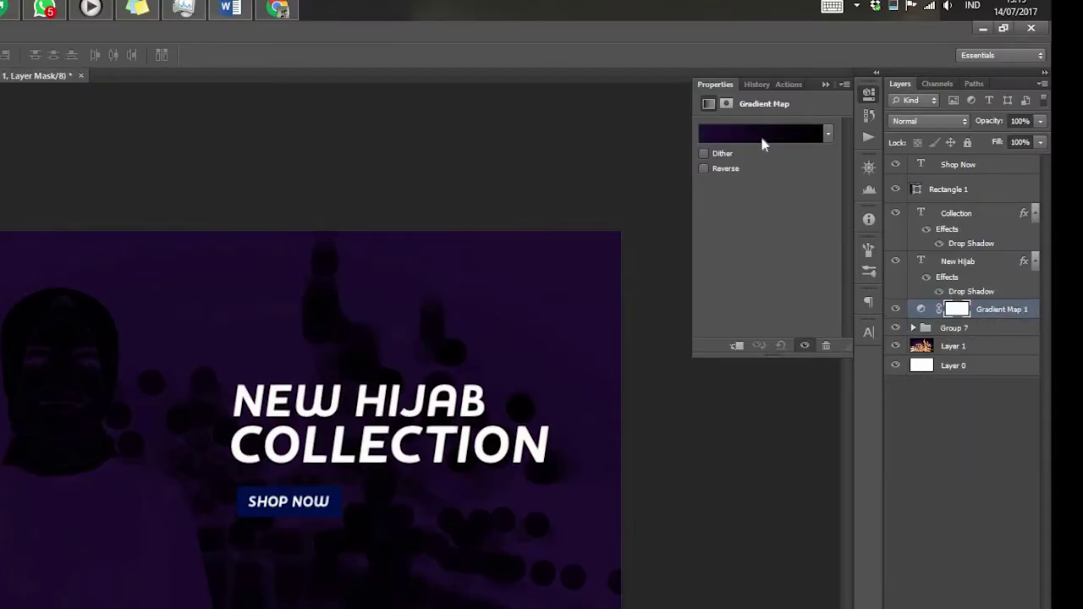
Enable Dither on the gradient map, set its blend mode to Color Dodge and deselect the layer
left_click(703, 154)
left_click(761, 131)
left_click(907, 119)
scroll(907, 121, "down", 8)
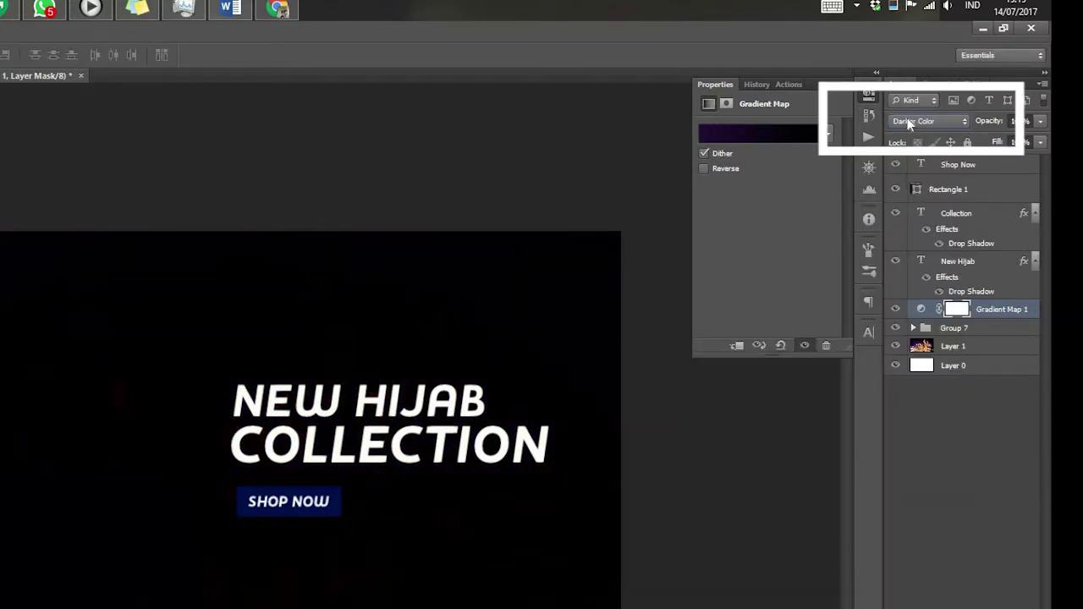
scroll(908, 121, "up", 1)
scroll(907, 121, "down", 1)
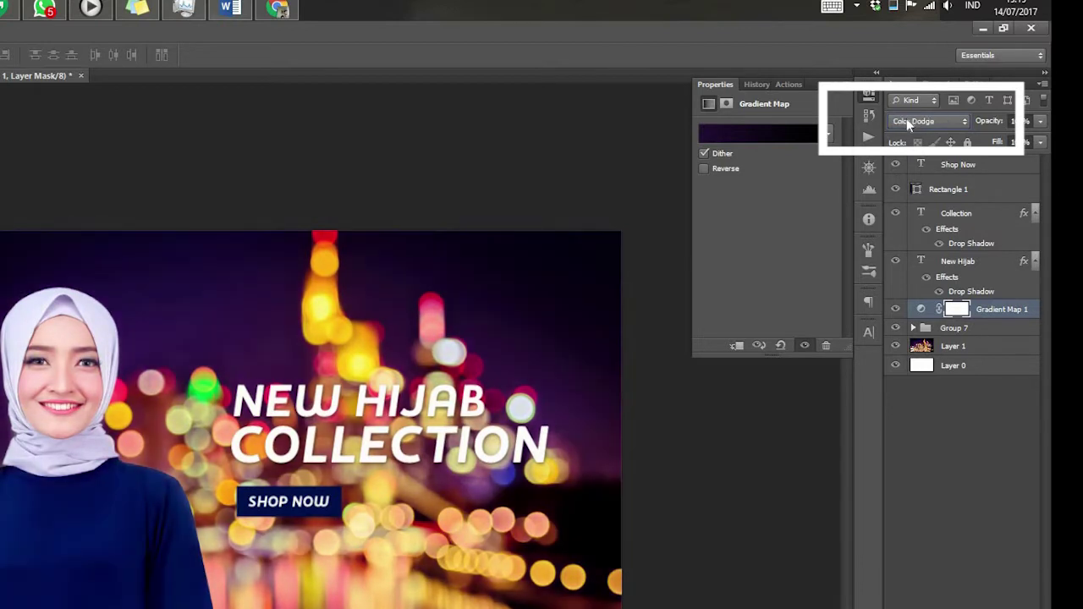
left_click(768, 450)
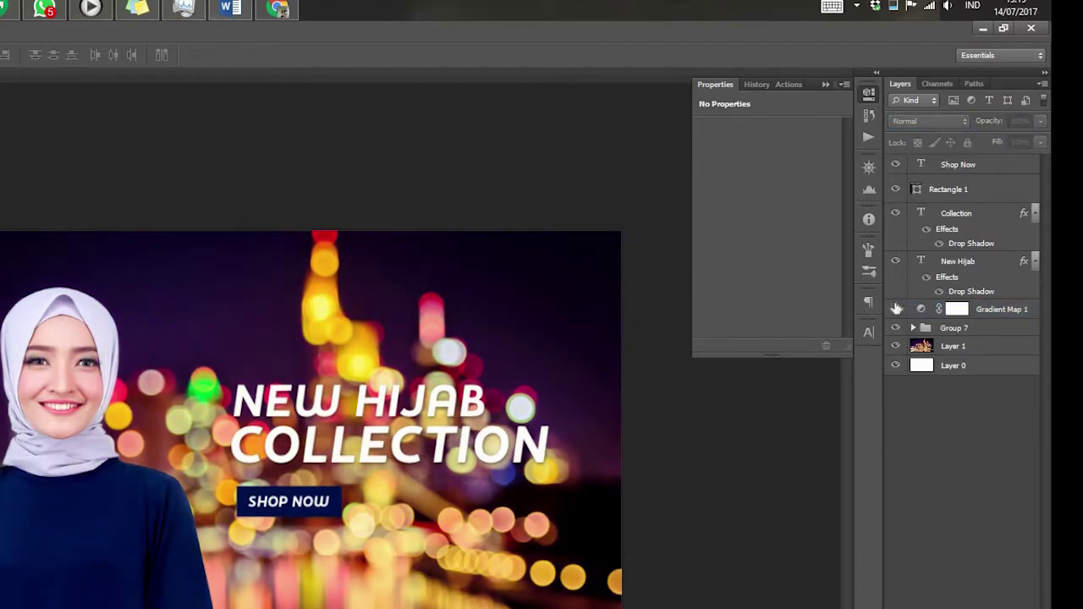
Clip the Gradient Map 1 layer to Group 7 so that it affects only the model
scroll(174, 425, "up", 4)
left_click_drag(213, 372, 235, 382)
scroll(235, 381, "down", 3)
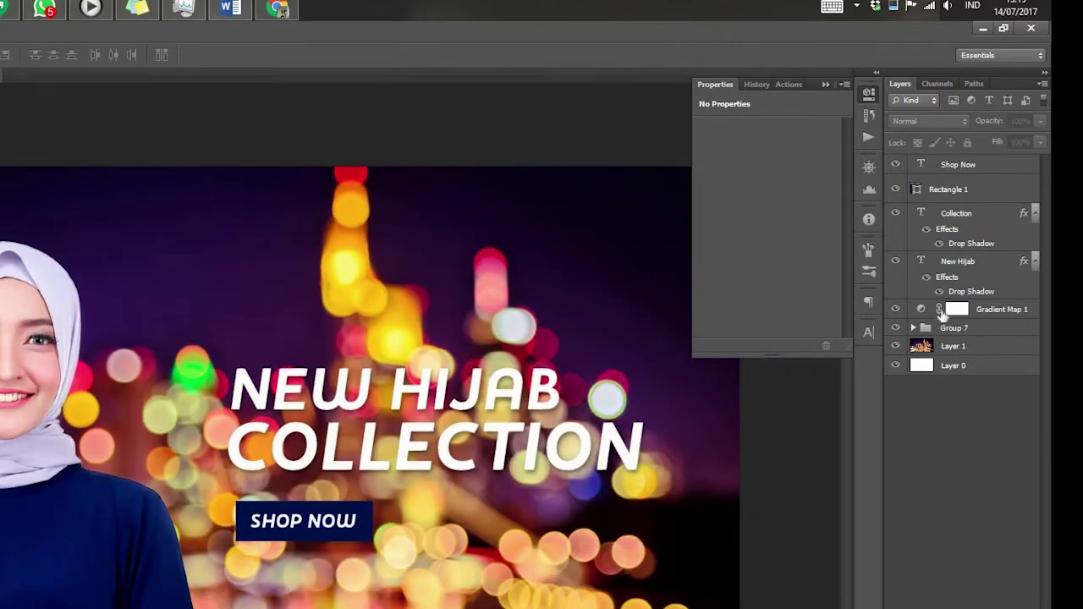
left_click(1007, 310)
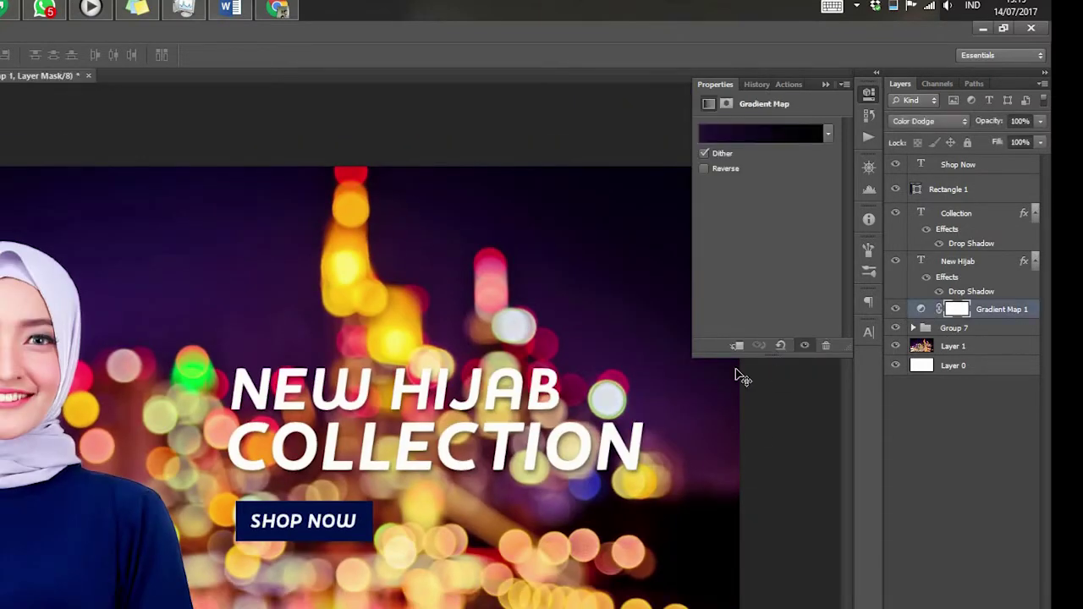
left_click(737, 345)
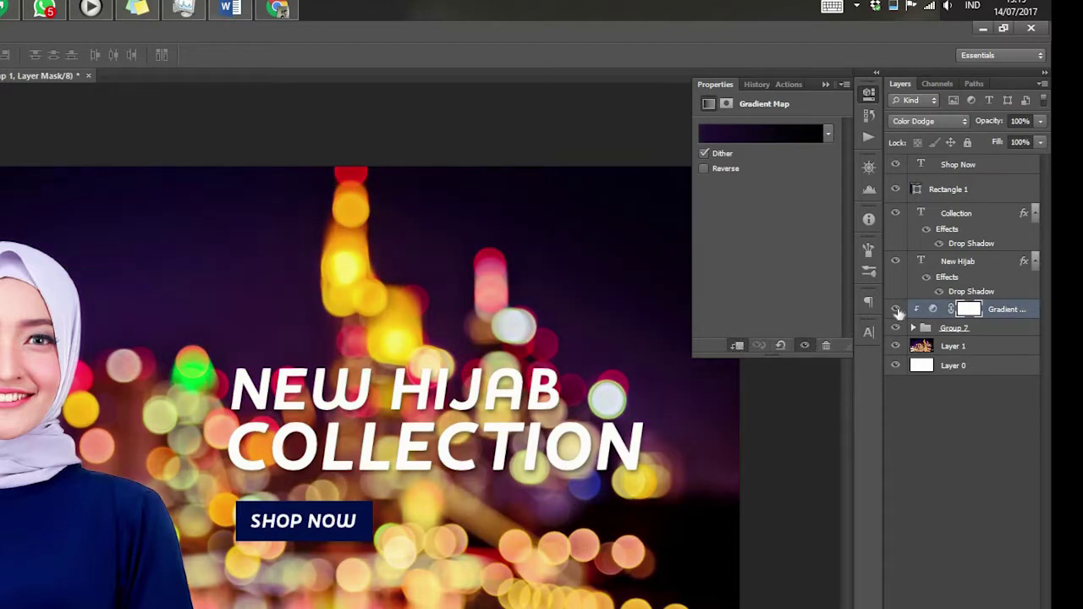
left_click(765, 491)
Add a second Gradient Map above the first, clip it to Group 7, enable Dither and open its gradient for editing
left_click(997, 311)
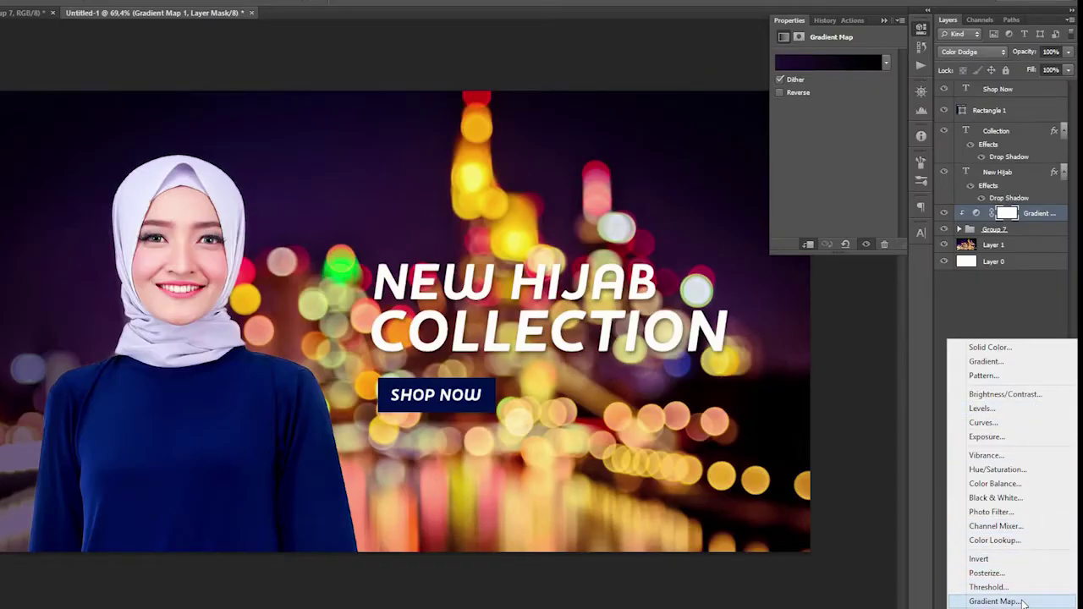
left_click(998, 602)
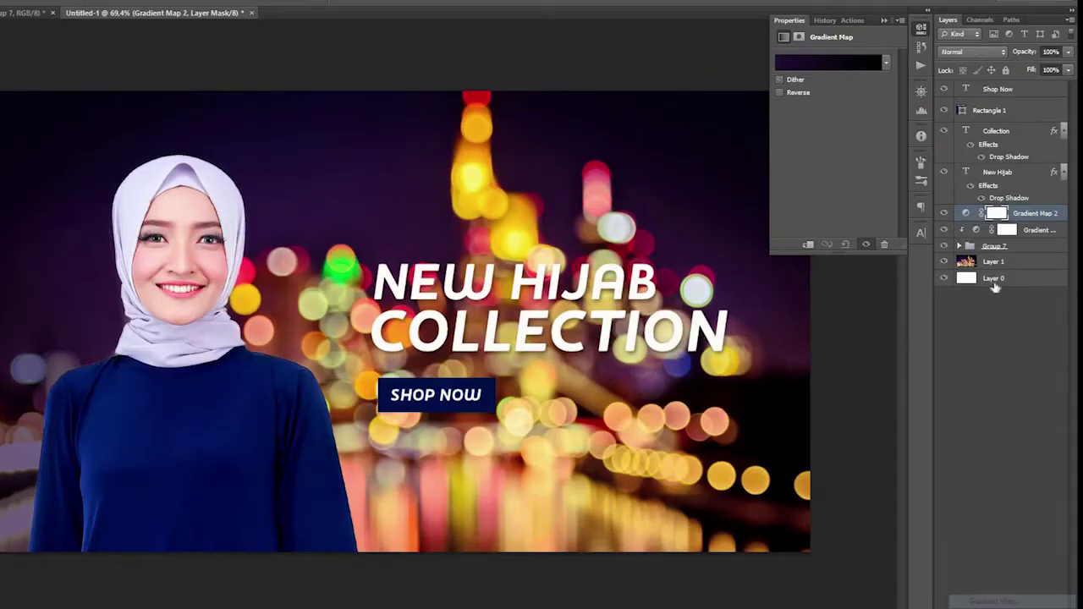
left_click(808, 244)
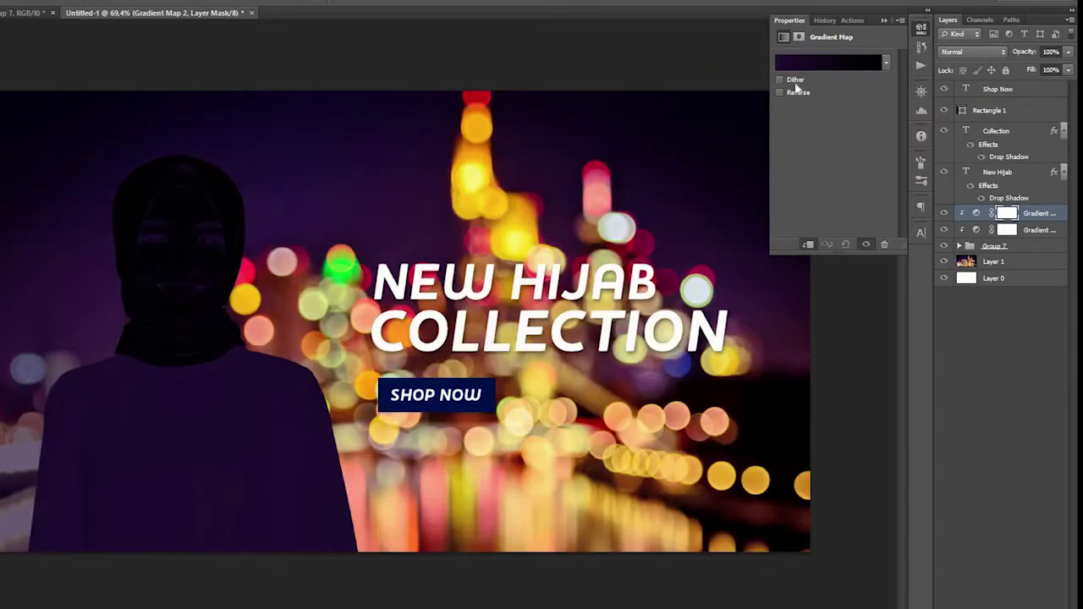
left_click(816, 65)
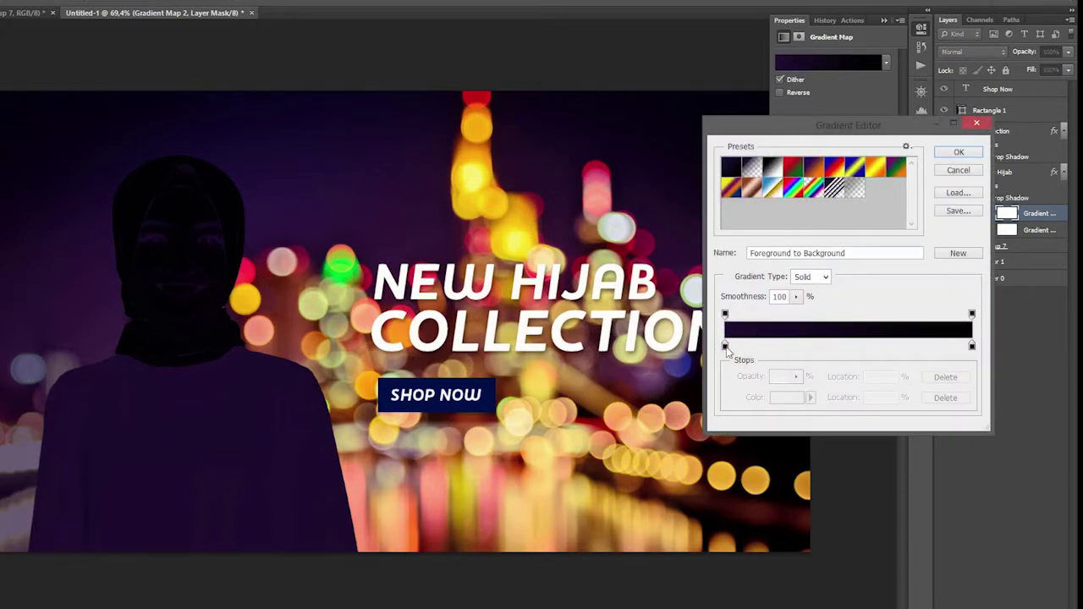
Set the gradient's starting colour stop to white (ffffff)
left_click(725, 347)
left_click(787, 396)
left_click(689, 354)
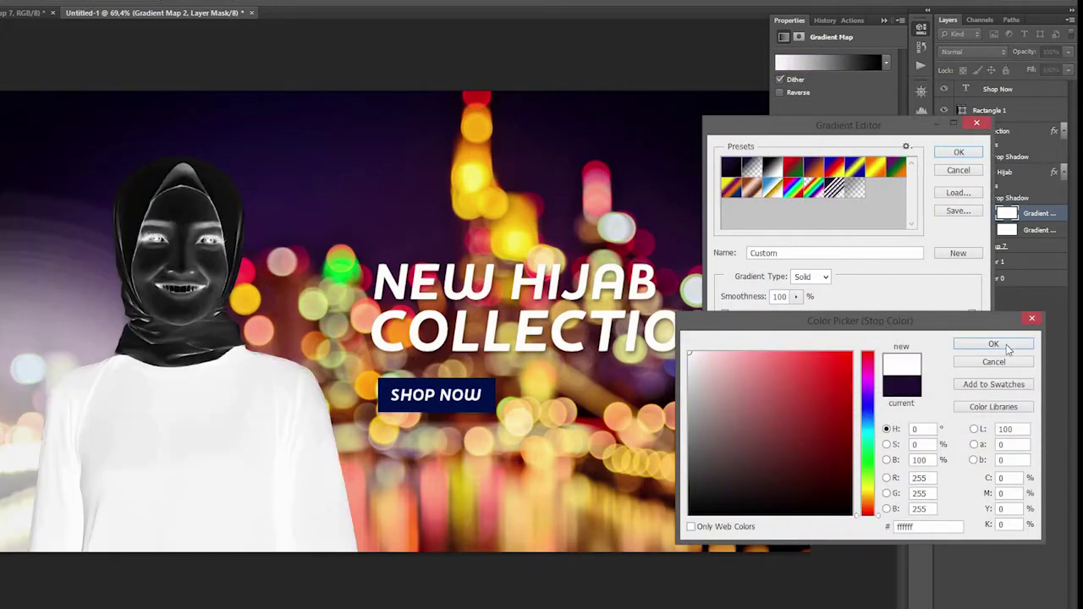
left_click(993, 344)
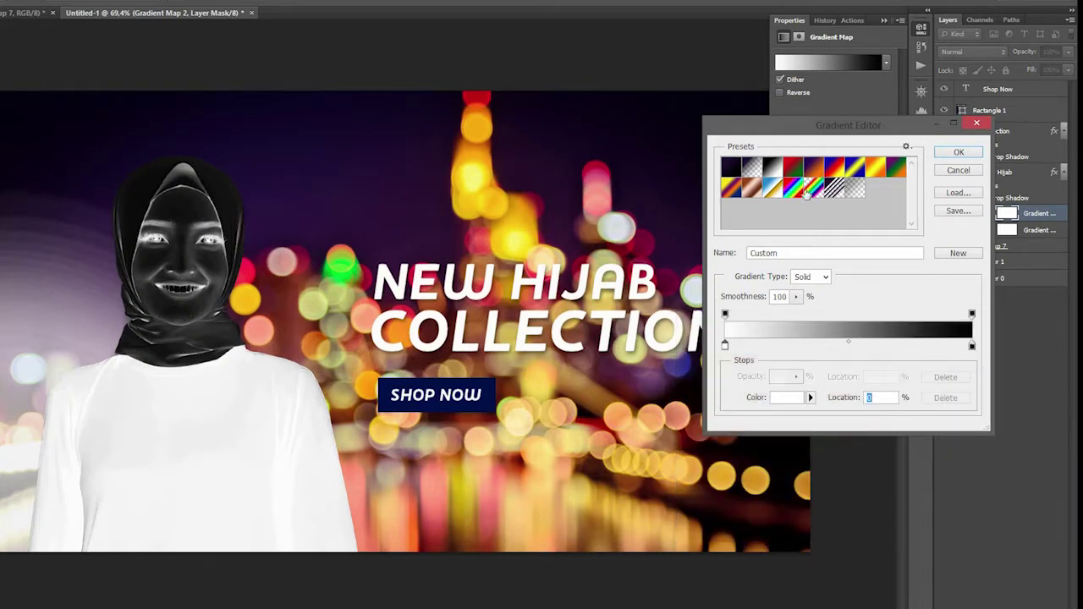
Apply the Black, White preset to the gradient and select its white end stop for recolouring
left_click(772, 168)
left_click(972, 346)
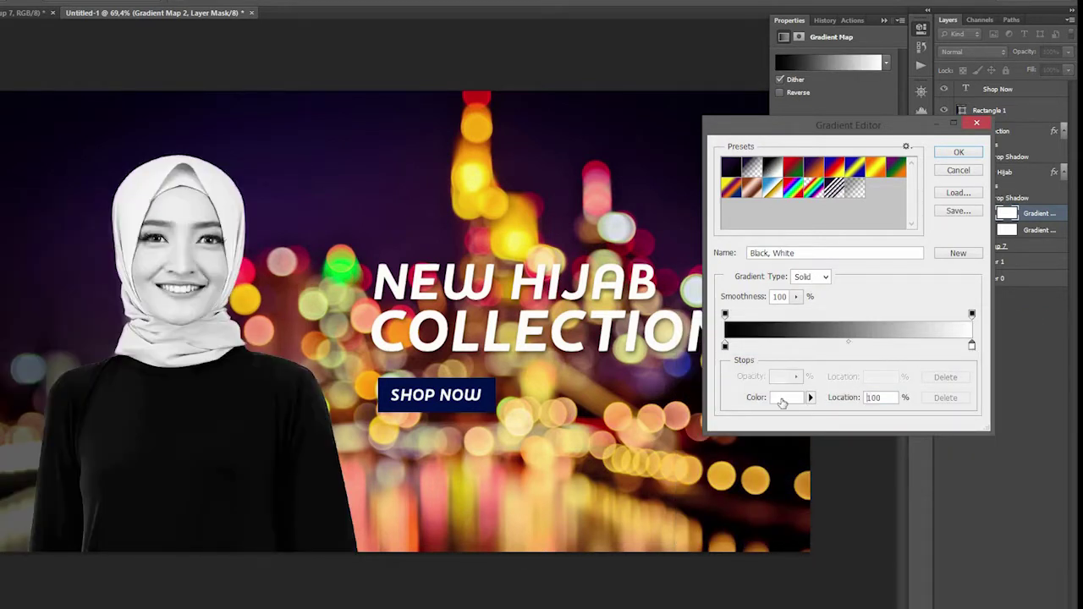
left_click(787, 396)
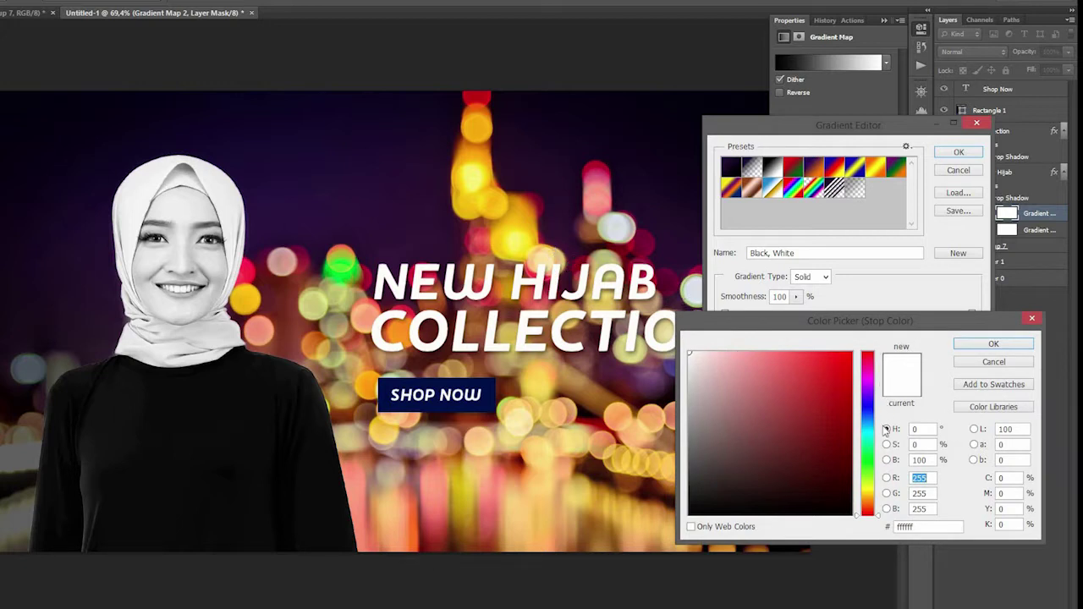
left_click_drag(872, 499, 867, 488)
left_click(850, 381)
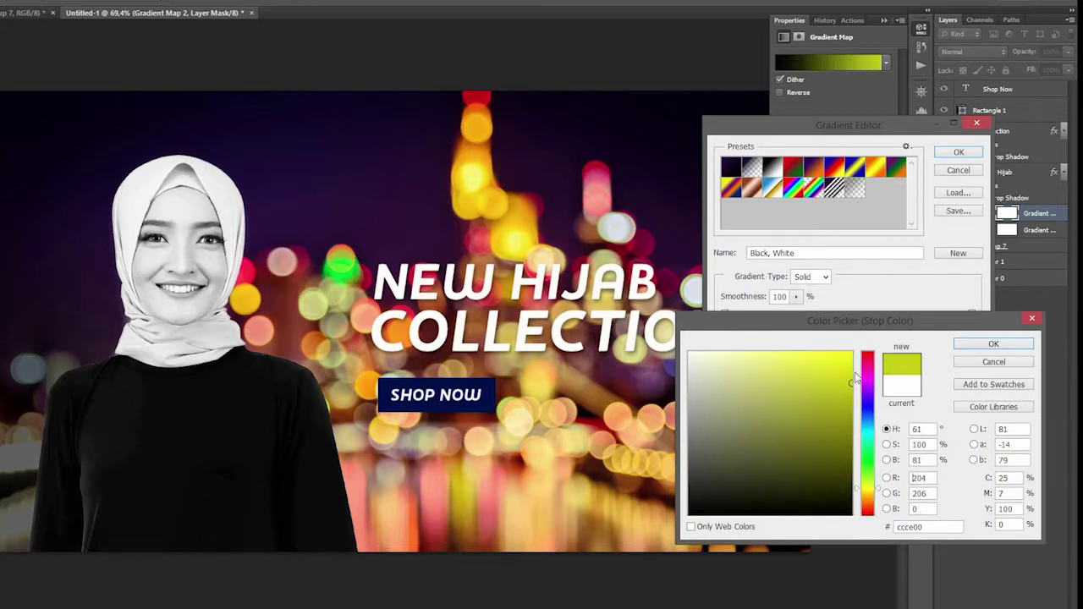
left_click(850, 365)
left_click(516, 217)
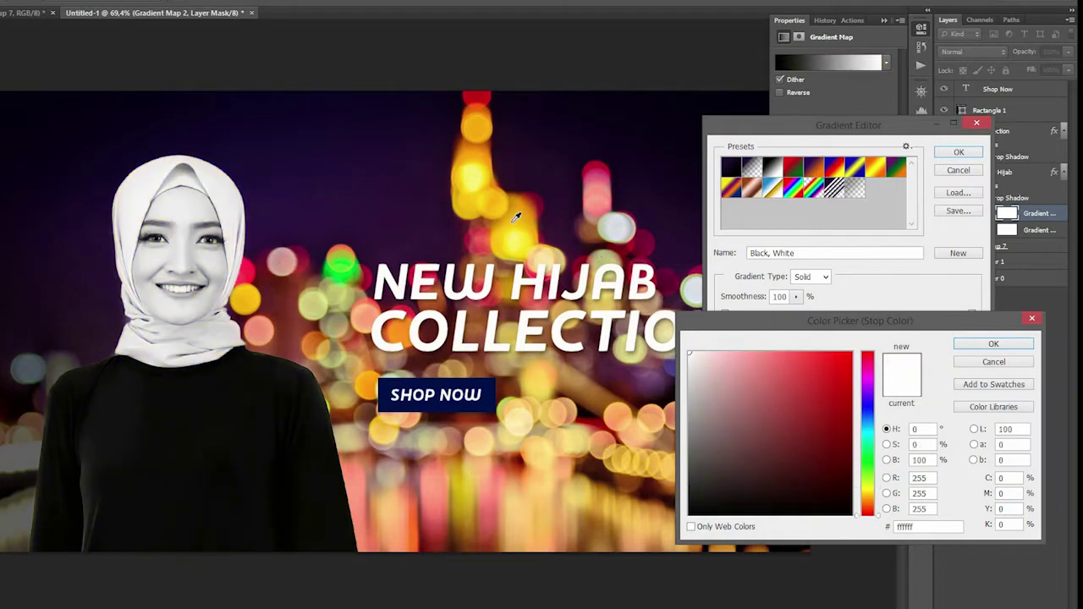
Set the gradient's white end stop to golden yellow (f3b700) and accept the gradient
left_click_drag(871, 506, 871, 494)
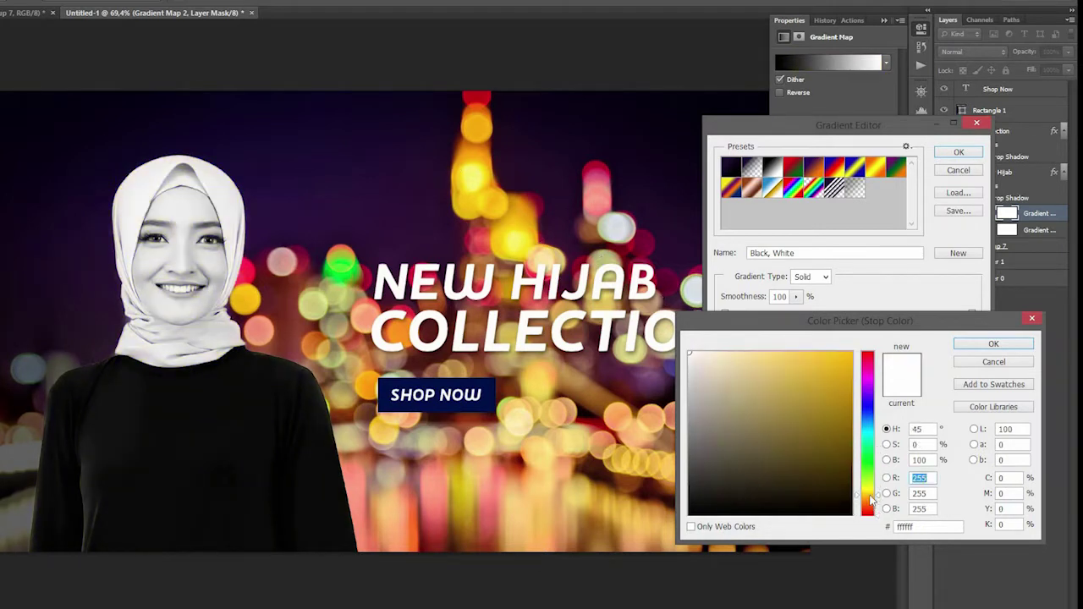
left_click(850, 361)
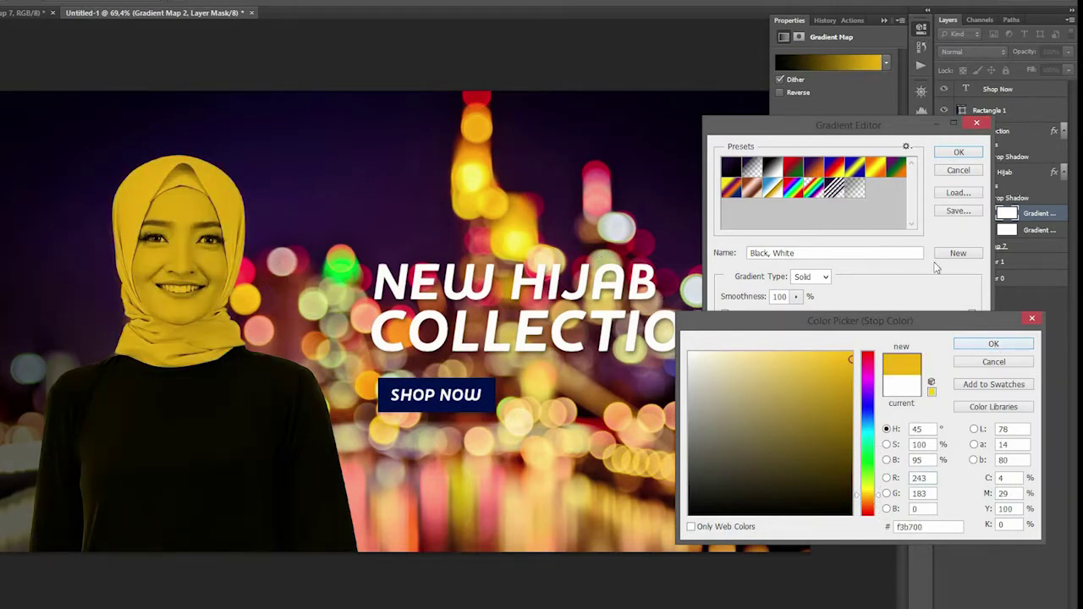
left_click(983, 343)
left_click(958, 152)
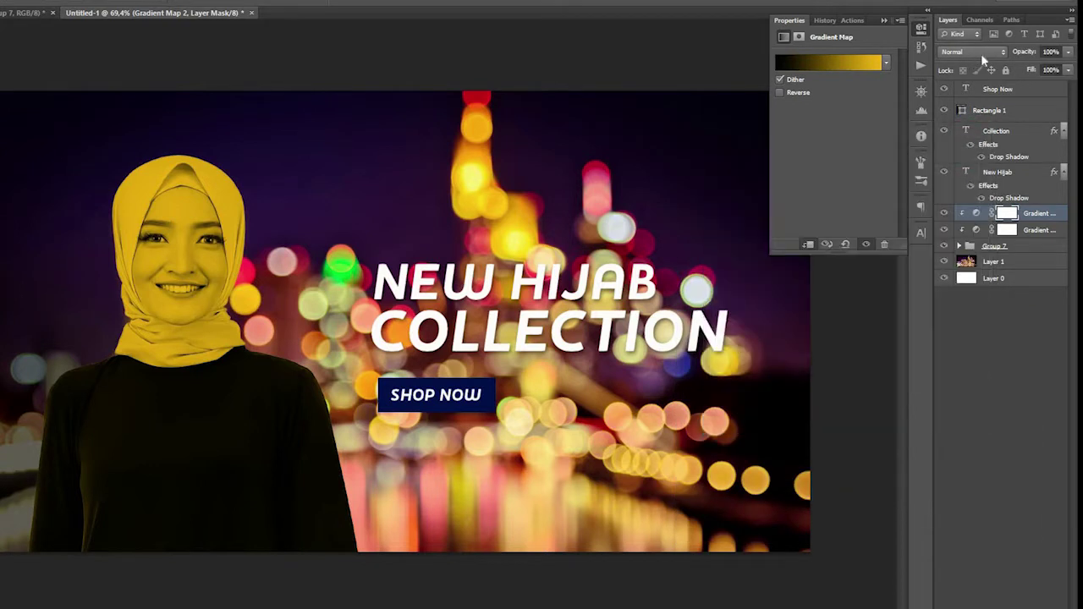
Set the upper gradient map's blend mode to Screen and deselect the layer
scroll(981, 53, "down", 7)
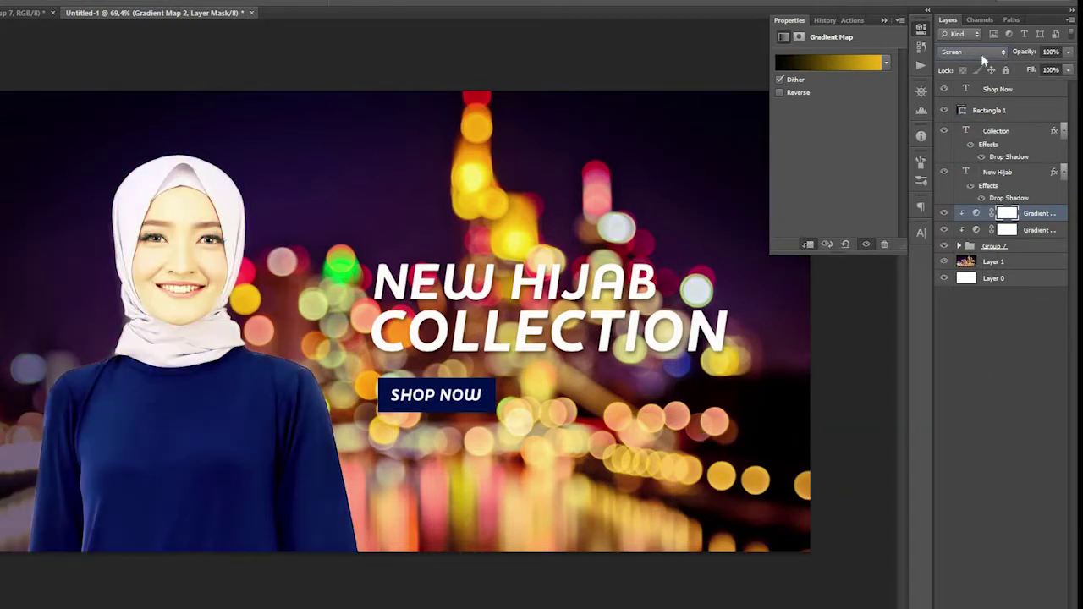
scroll(981, 54, "up", 1)
scroll(981, 53, "down", 1)
scroll(981, 53, "up", 1)
left_click(986, 318)
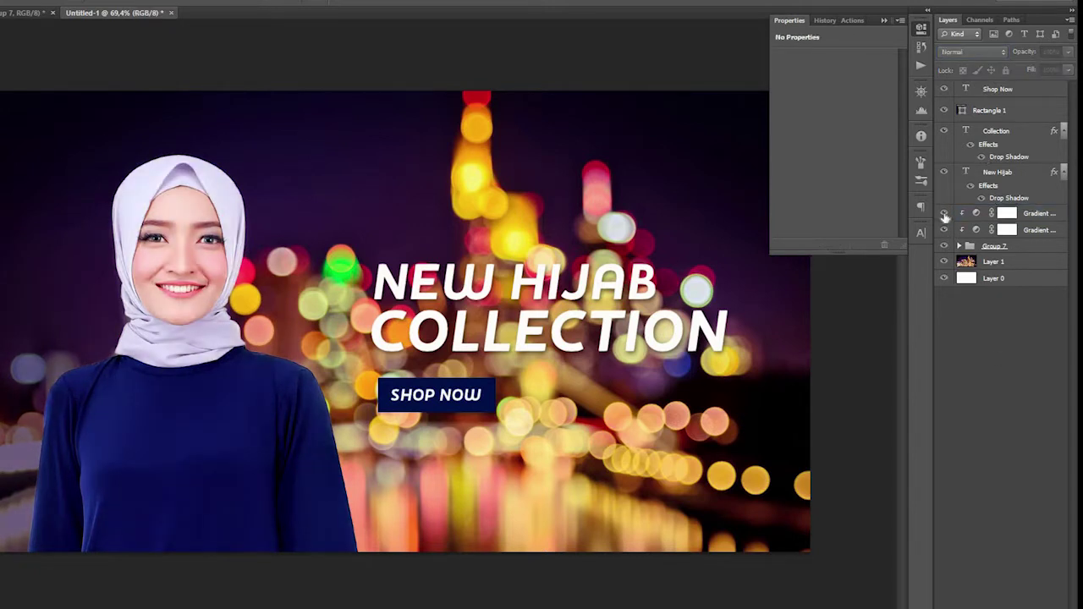
Try Color Dodge as the upper gradient map's blend mode and return it to Screen
left_click(1036, 213)
left_click(971, 52)
left_click(971, 53)
scroll(971, 52, "down", 4)
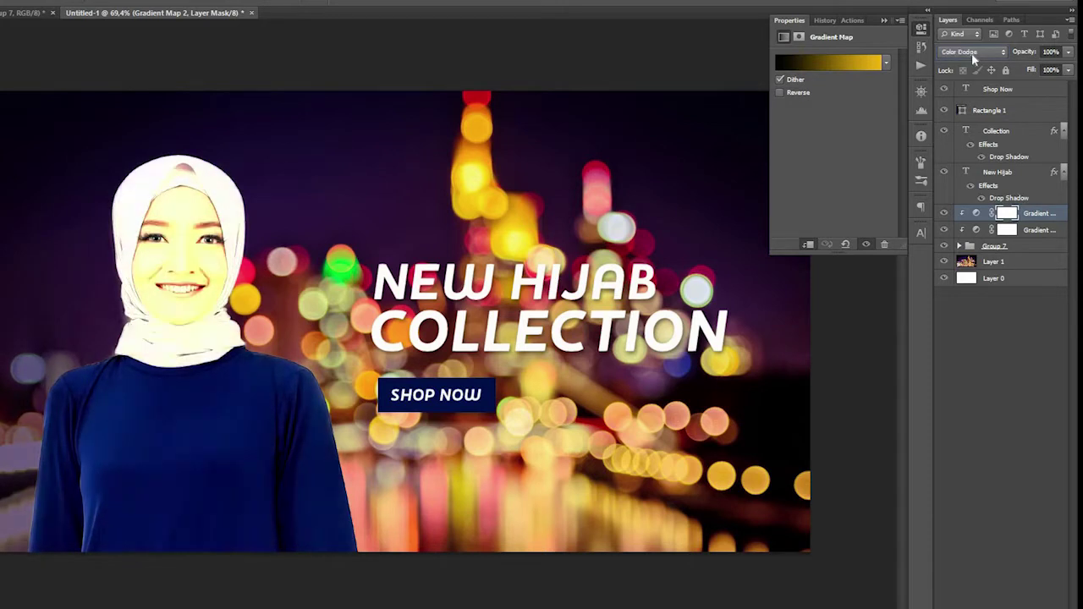
scroll(971, 52, "up", 3)
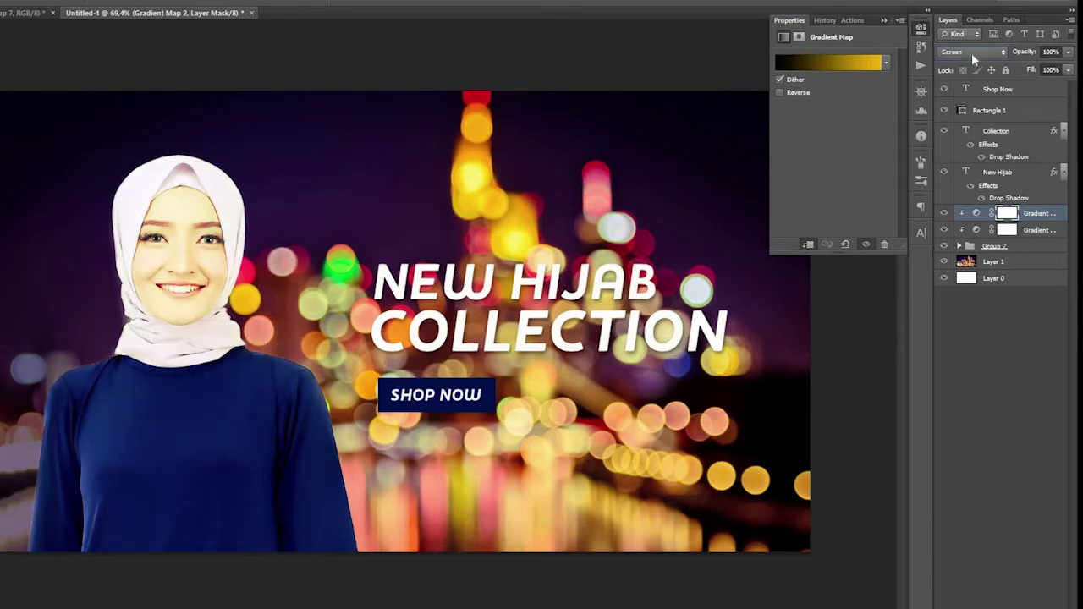
left_click(1054, 364)
Lower the upper gradient map's opacity to 13%
left_click(1038, 216)
left_click(1067, 53)
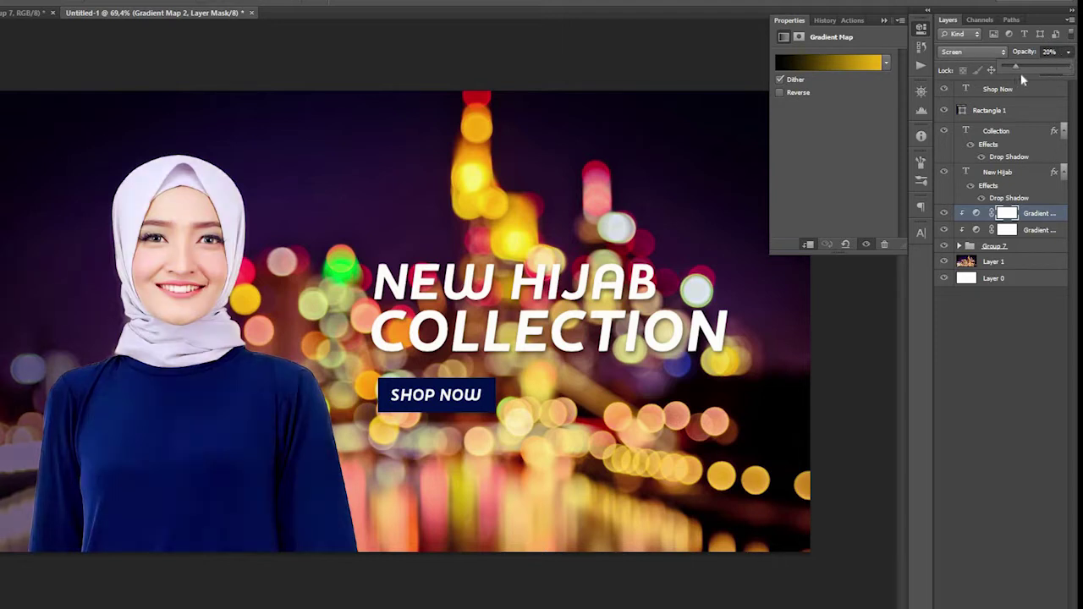
left_click_drag(1008, 79, 1007, 78)
left_click(1029, 332)
left_click(1040, 214)
Add a Curves adjustment clipped to Group 7, with points at input 86, output 70 and input 185, output 175
left_click(1036, 247)
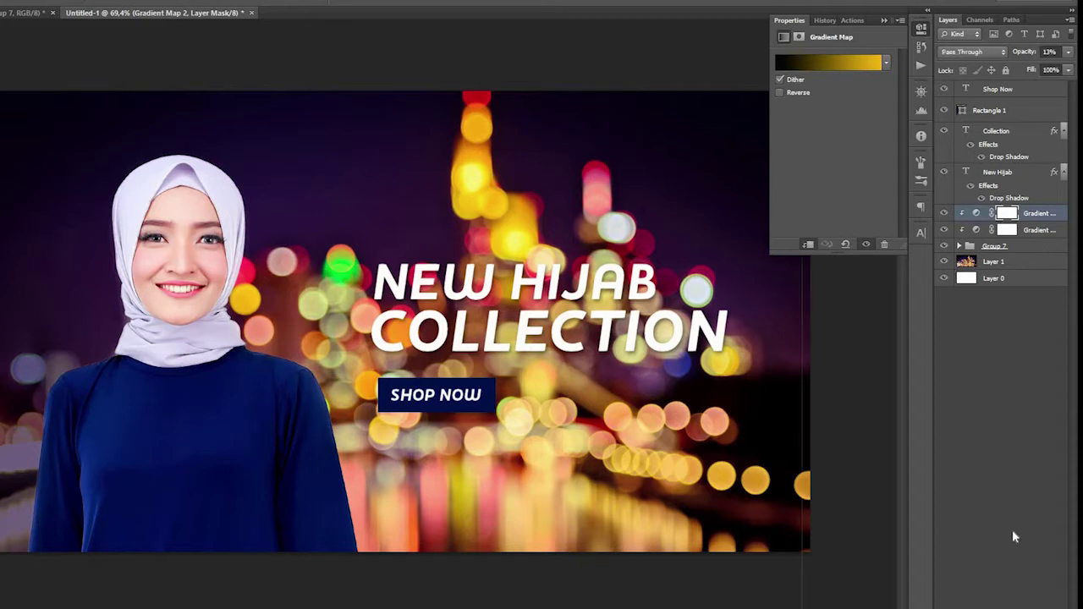
left_click(1014, 608)
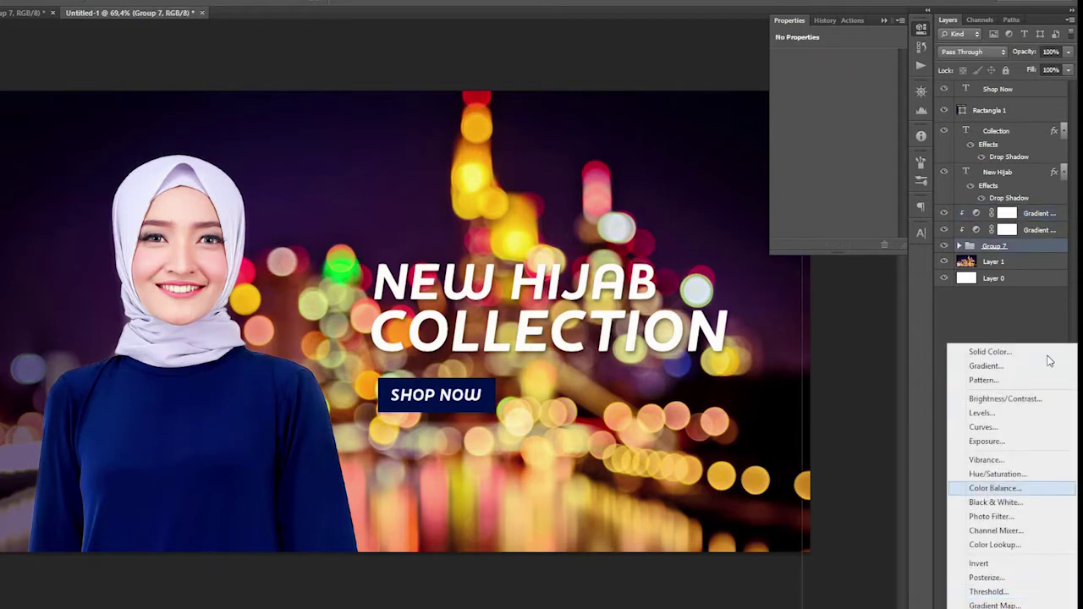
left_click(1043, 427)
left_click_drag(832, 149, 834, 149)
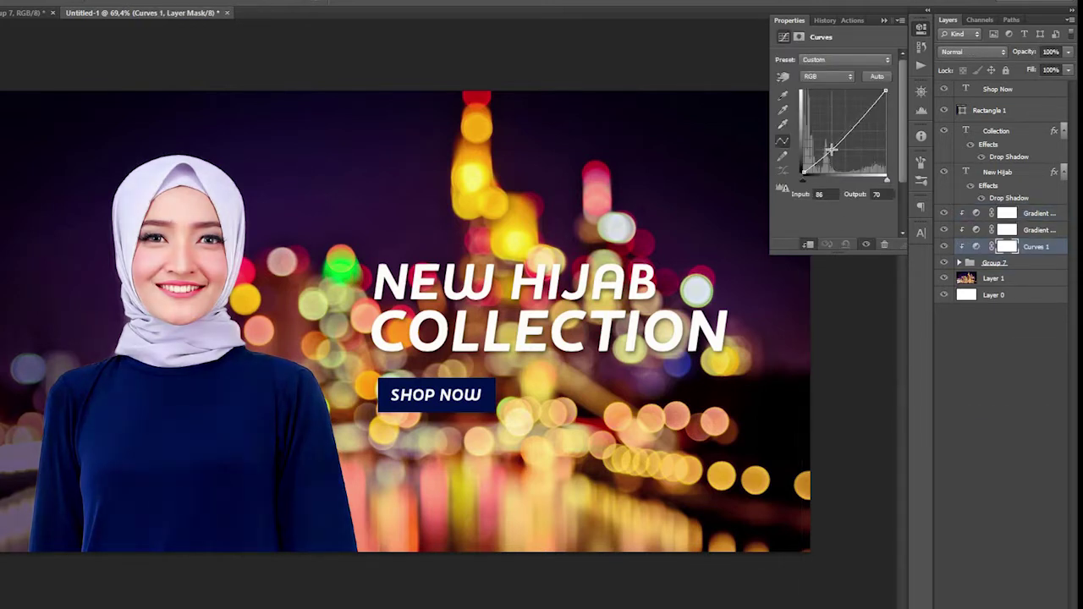
left_click(864, 116)
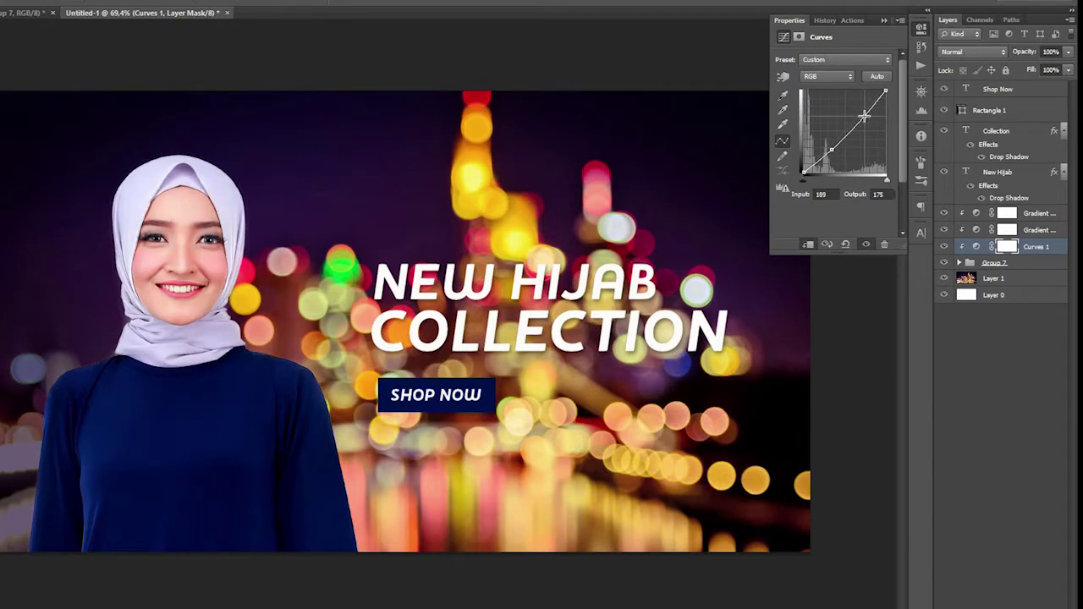
left_click_drag(864, 117, 862, 116)
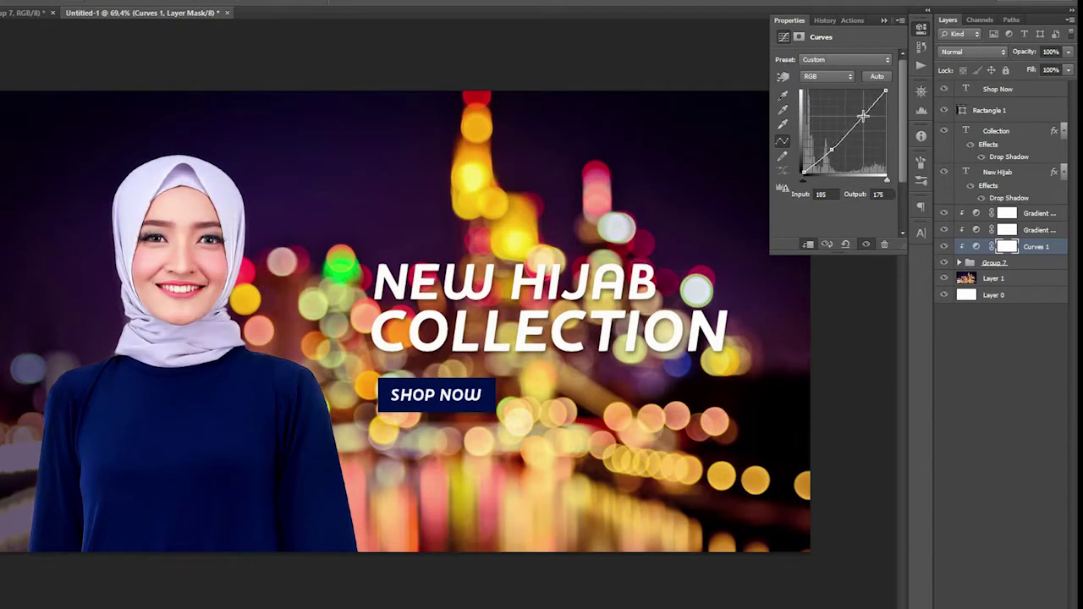
left_click(921, 31)
left_click(844, 313)
Compare the model with the Curves adjustment hidden and shown
scroll(444, 389, "down", 3)
scroll(445, 391, "up", 2)
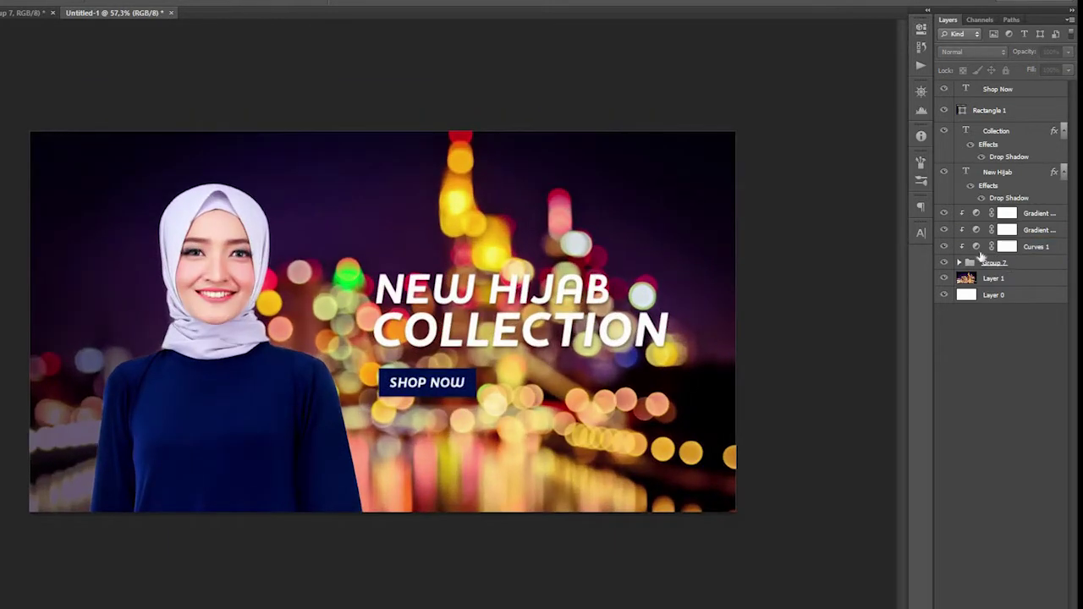
mouse_move(948, 246)
left_mouse_down()
mouse_move(946, 214)
mouse_move(945, 251)
left_mouse_up()
scroll(241, 374, "up", 7)
left_click_drag(307, 401, 507, 236)
scroll(510, 293, "down", 5)
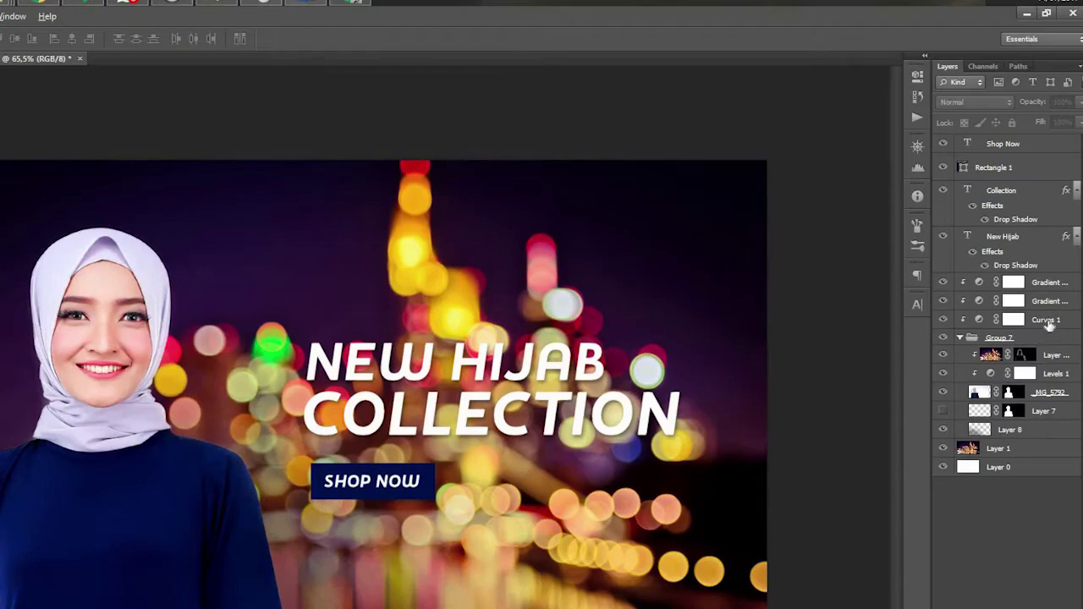
Reopen the Curves 1 adjustment and raise the green channel's black point to output 20
left_click(1035, 247)
double_click(975, 247)
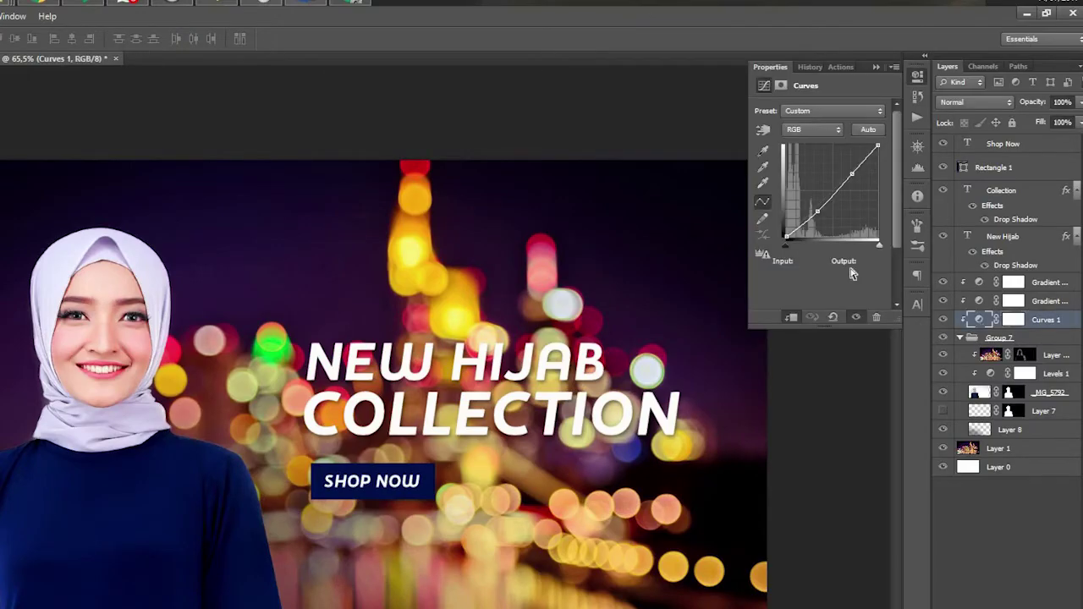
left_click(812, 130)
left_click(799, 159)
mouse_move(786, 240)
left_mouse_down()
mouse_move(786, 221)
mouse_move(786, 231)
left_mouse_up()
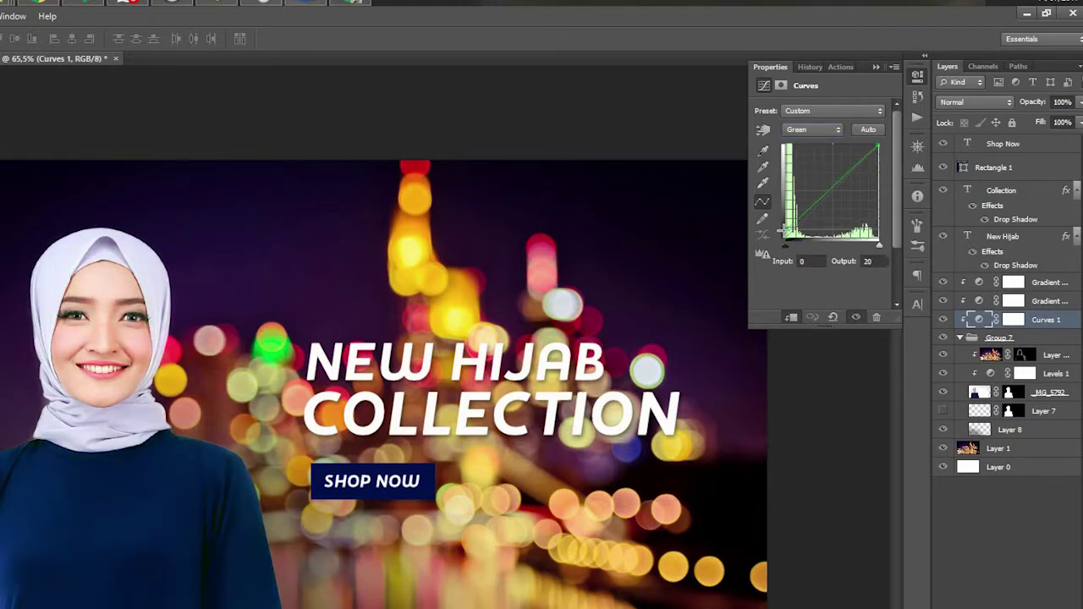
Adjust the blue channel's black point in Curves 1 and place a highlight point at input 173, output 171
left_click(812, 129)
left_click(810, 177)
mouse_move(786, 236)
left_mouse_down()
mouse_move(786, 226)
mouse_move(786, 239)
left_mouse_up()
left_click_drag(850, 172, 849, 174)
Anchor the red channel's midtones in Curves 1 and slightly lift its shadows around input 36, output 44
left_click(812, 130)
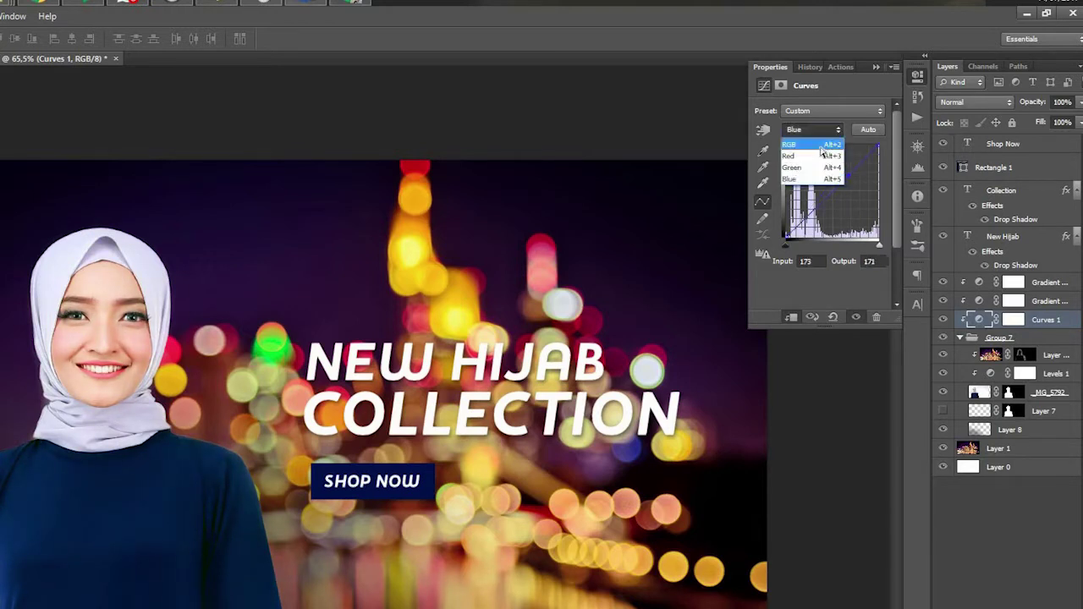
left_click(808, 140)
left_click(819, 129)
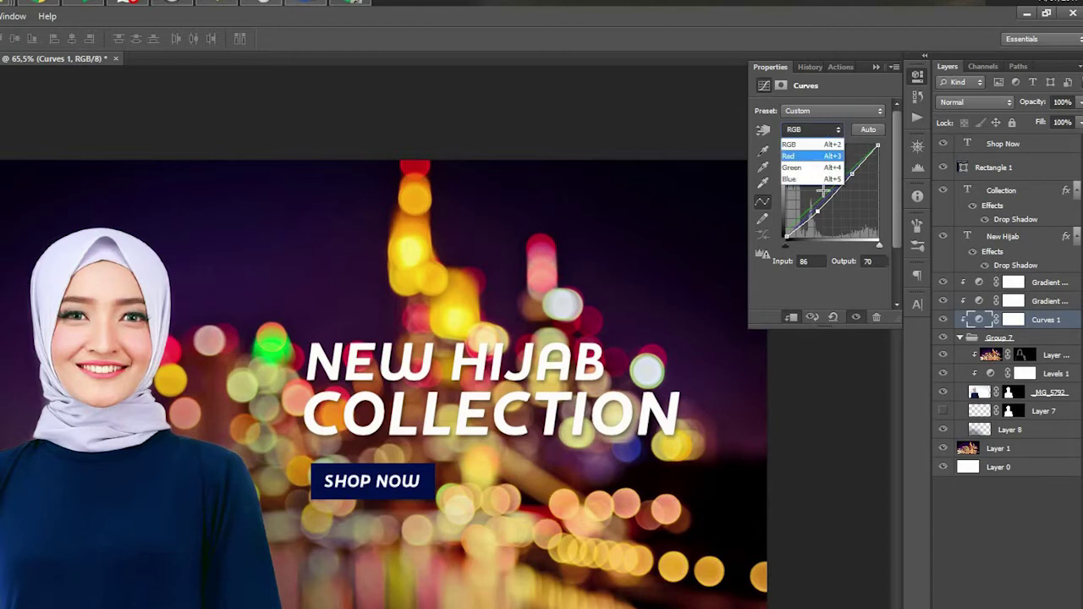
left_click(810, 146)
left_click_drag(817, 191, 823, 197)
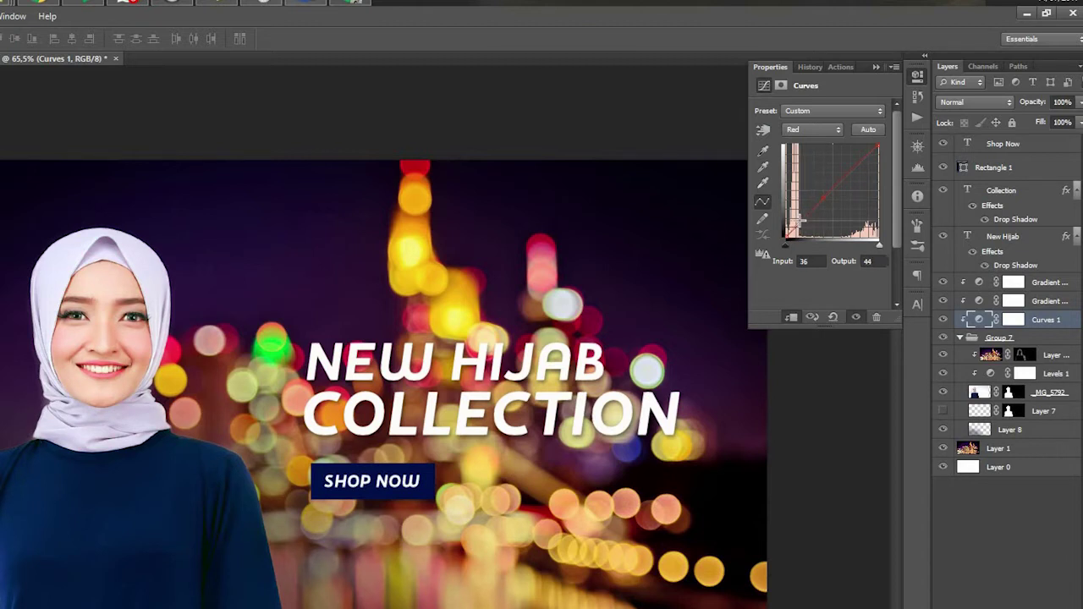
left_click_drag(799, 221, 797, 219)
left_click(806, 344)
Select the layers from New Hijab to Shop Now and nudge the headline and button slightly down and left
scroll(395, 512, "down", 8)
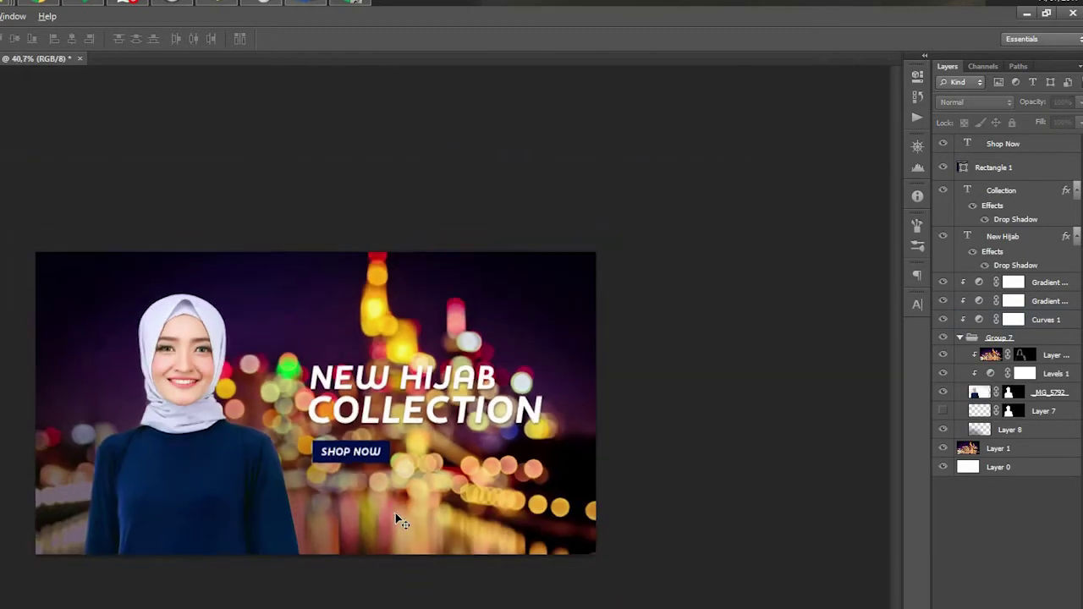
scroll(318, 484, "up", 11)
left_click_drag(524, 487, 592, 449)
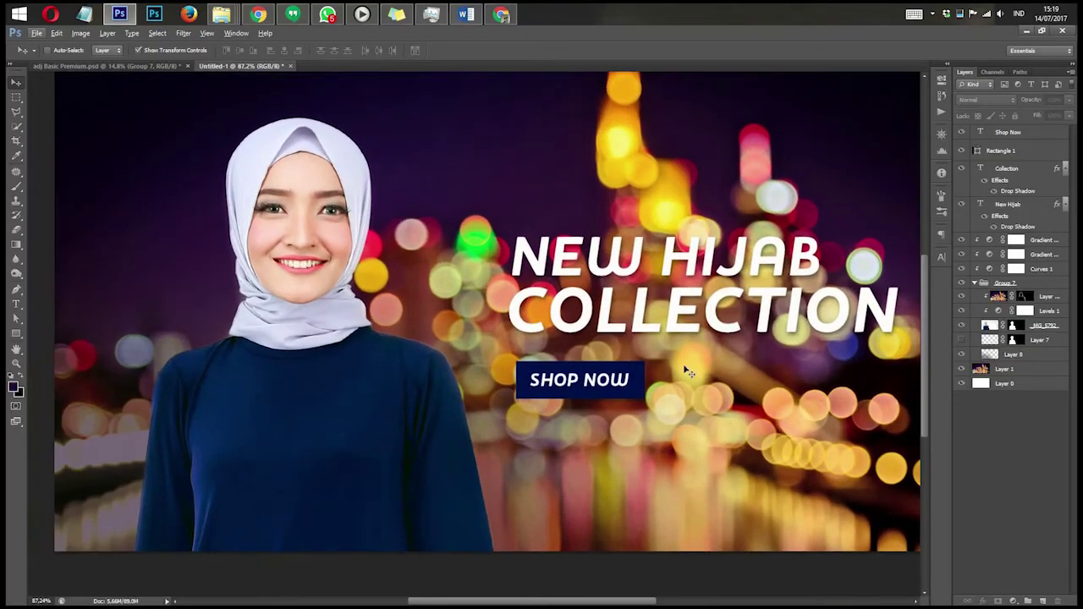
left_click(1034, 205)
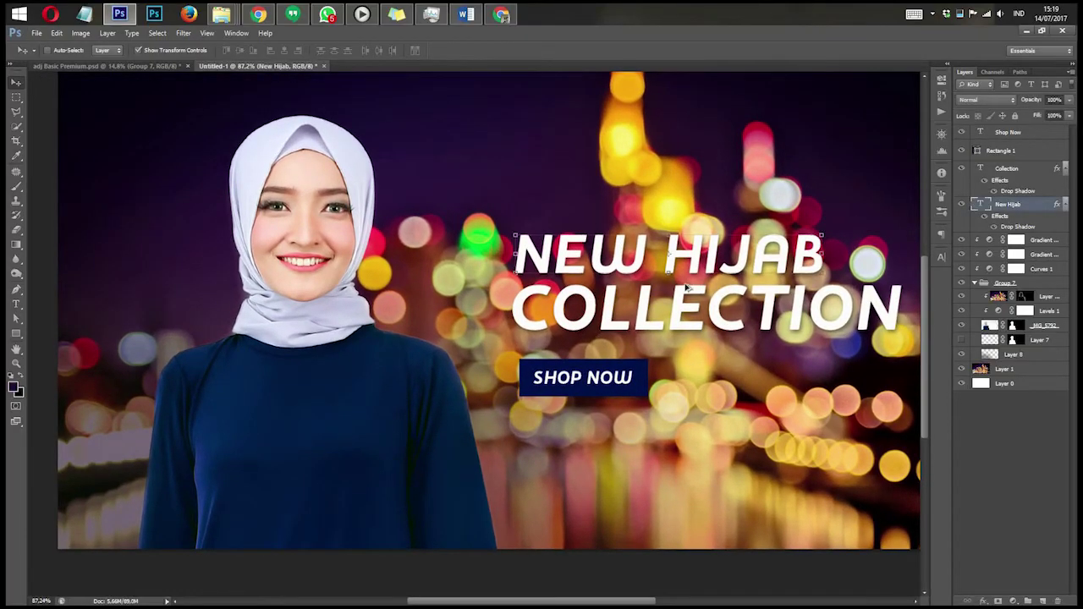
left_click(1034, 134, "shift")
scroll(676, 381, "down", 5)
left_click_drag(653, 436, 652, 441)
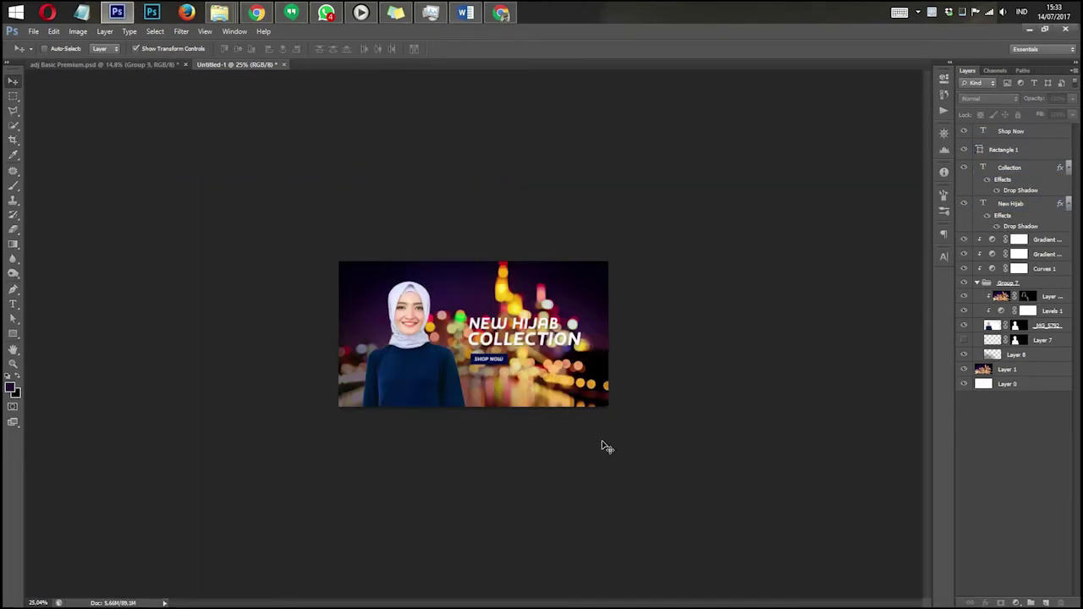
Collapse Group 7 and compare the banner with the group and its clipped adjustment layers hidden and shown
scroll(605, 446, "up", 3)
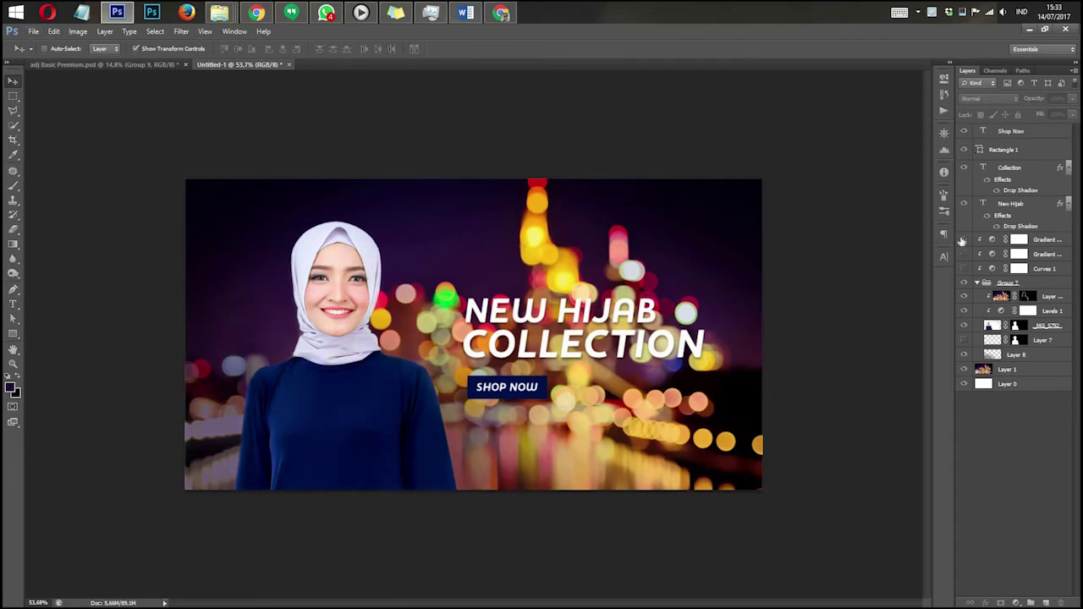
left_click(976, 283)
left_click(964, 283)
left_click(965, 283)
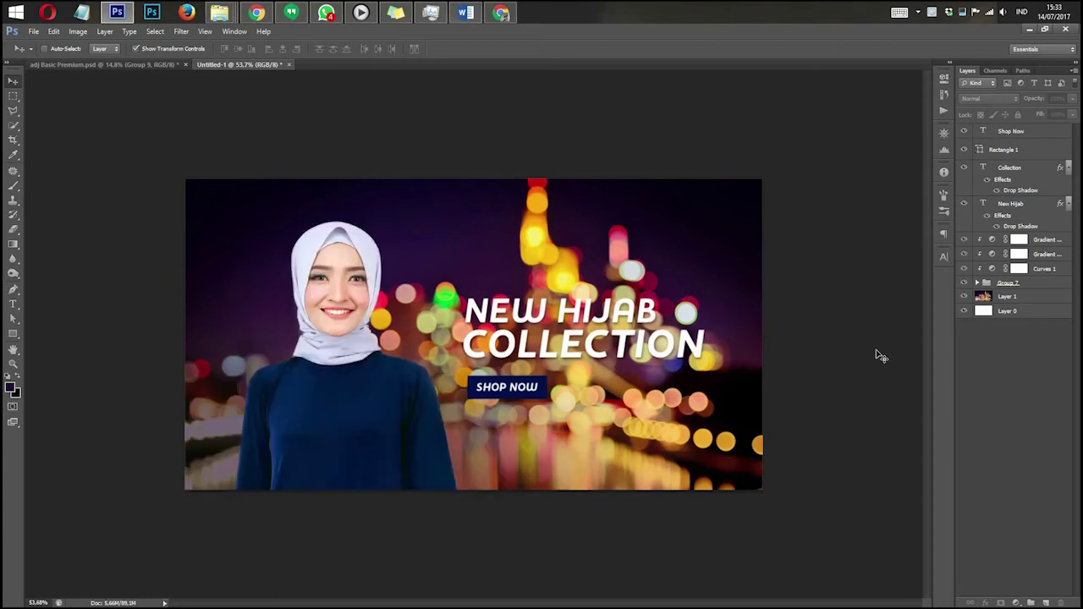
scroll(808, 369, "down", 3)
scroll(808, 369, "up", 3)
left_click_drag(965, 269, 966, 241)
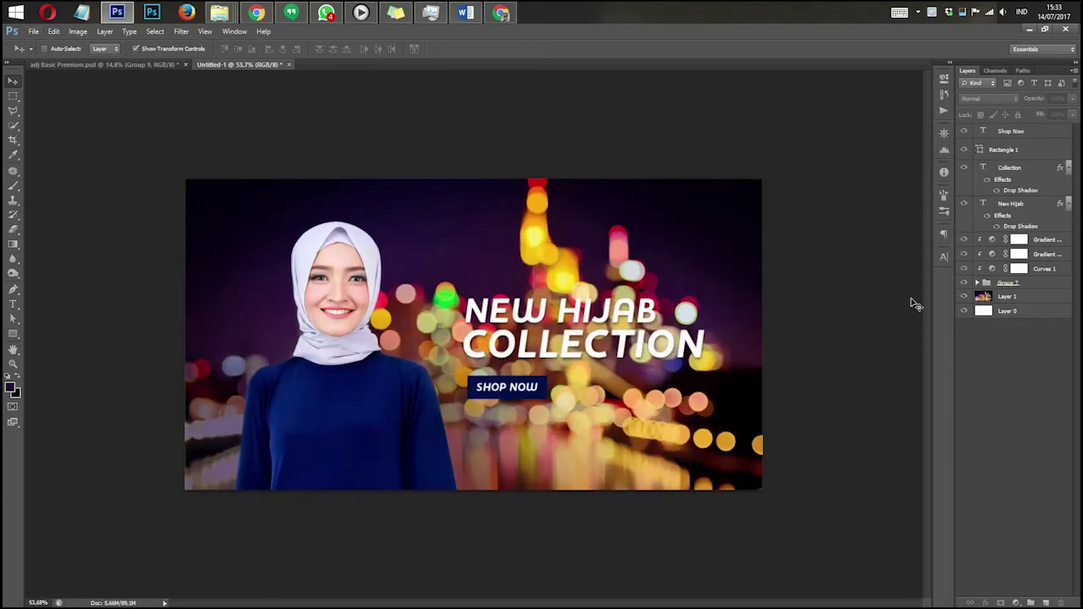
Preview the finished banner in full-screen mode, fitted to the screen
key("f")
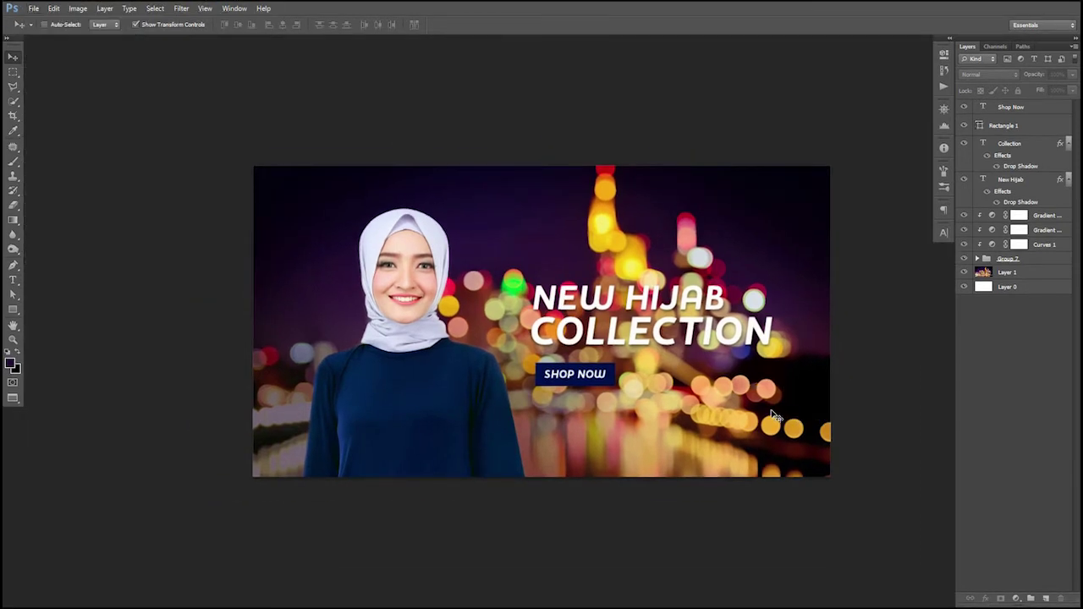
key("f")
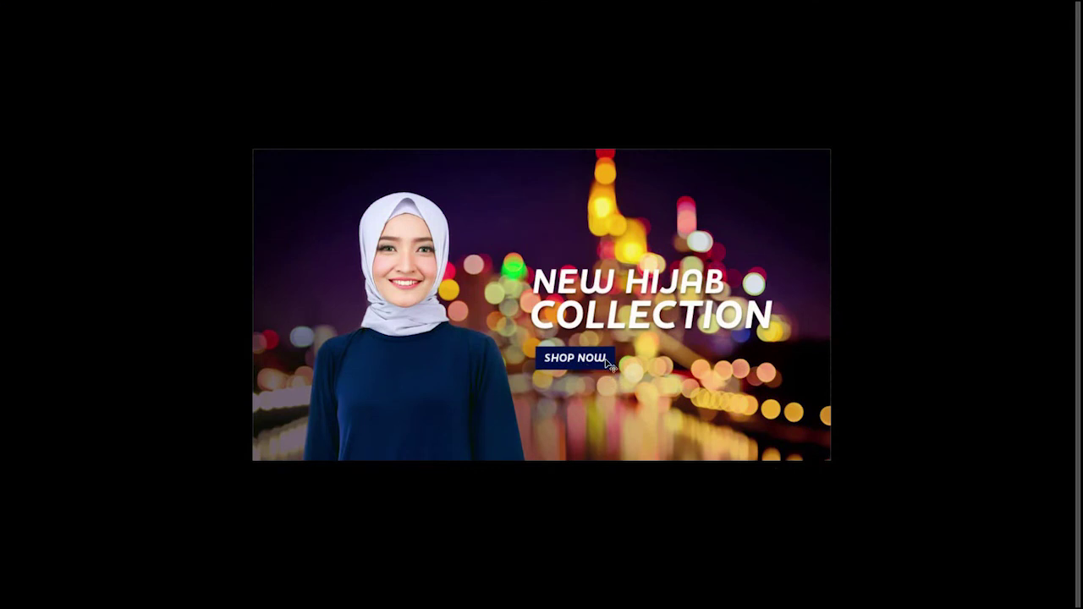
key("ctrl+0")
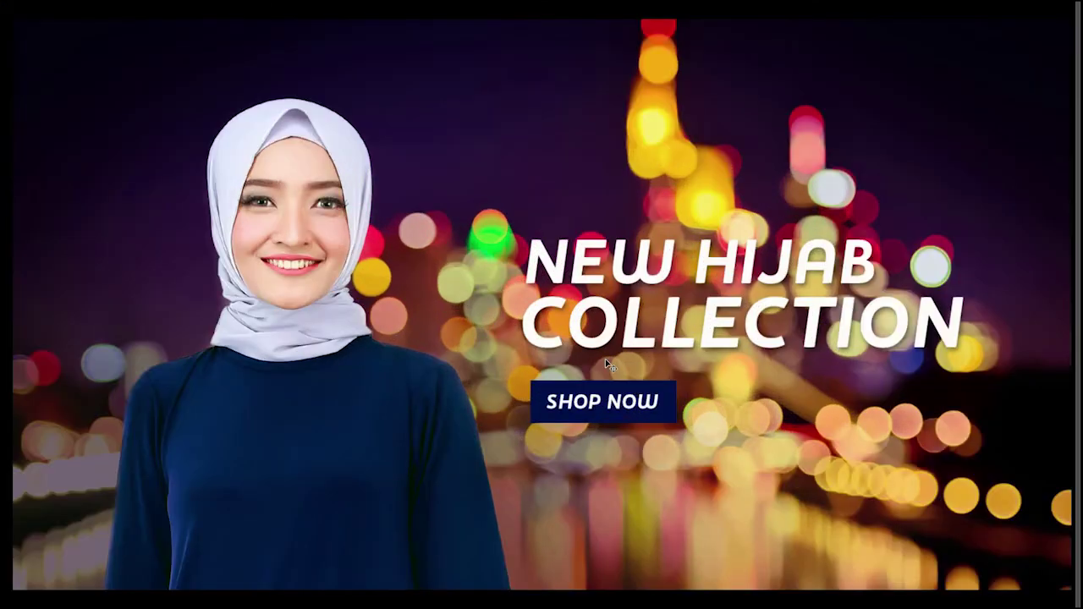
key("ctrl+minus")
key("ctrl+0")
key("ctrl+plus")
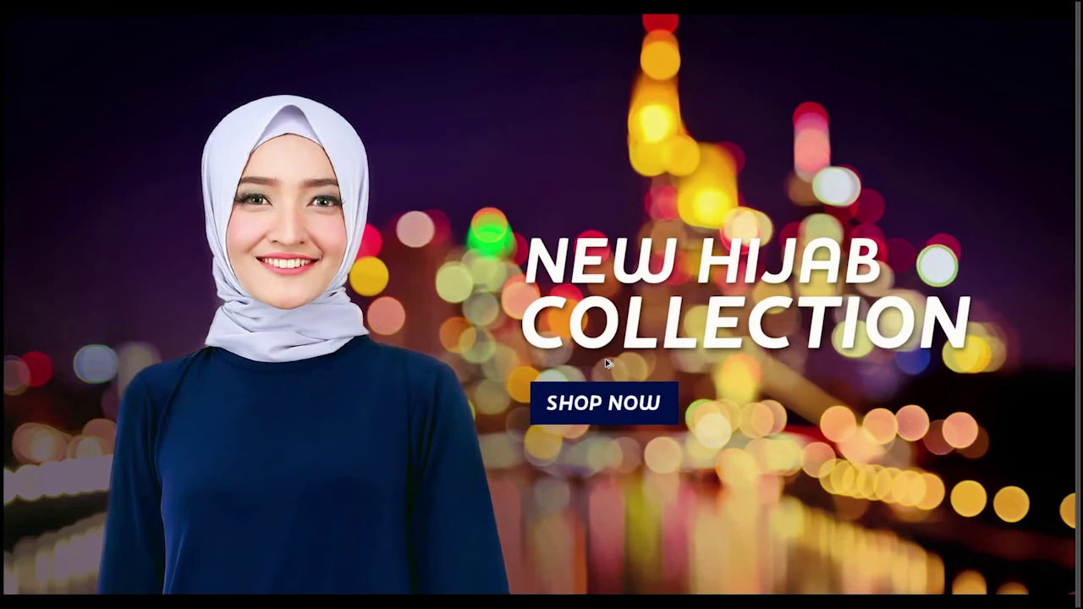